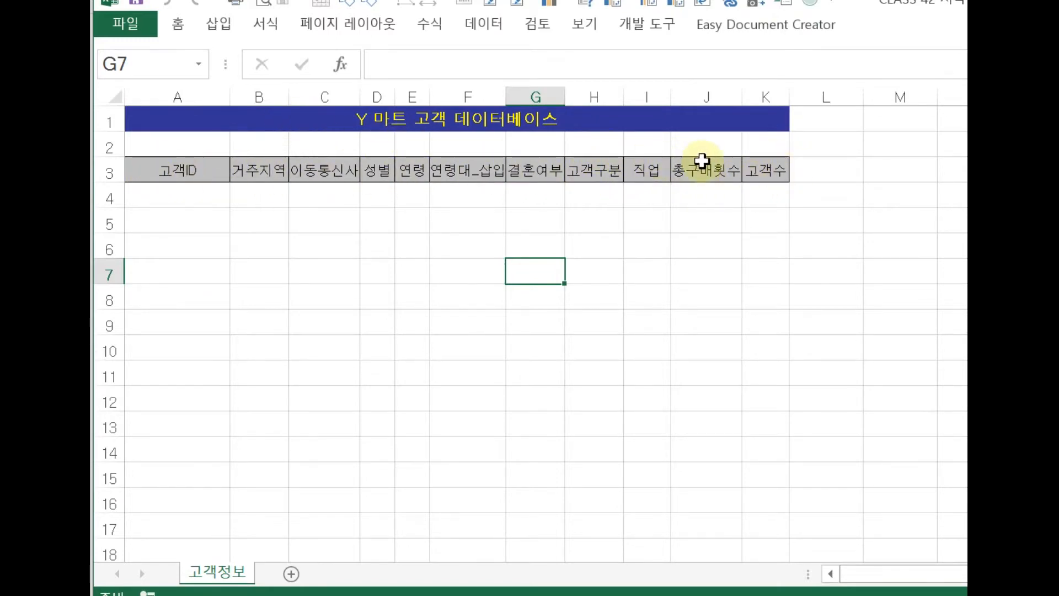
Step: Examine the customer table's fields by highlighting the columns one after another from 고객ID to 결혼여부
left_click(179, 194)
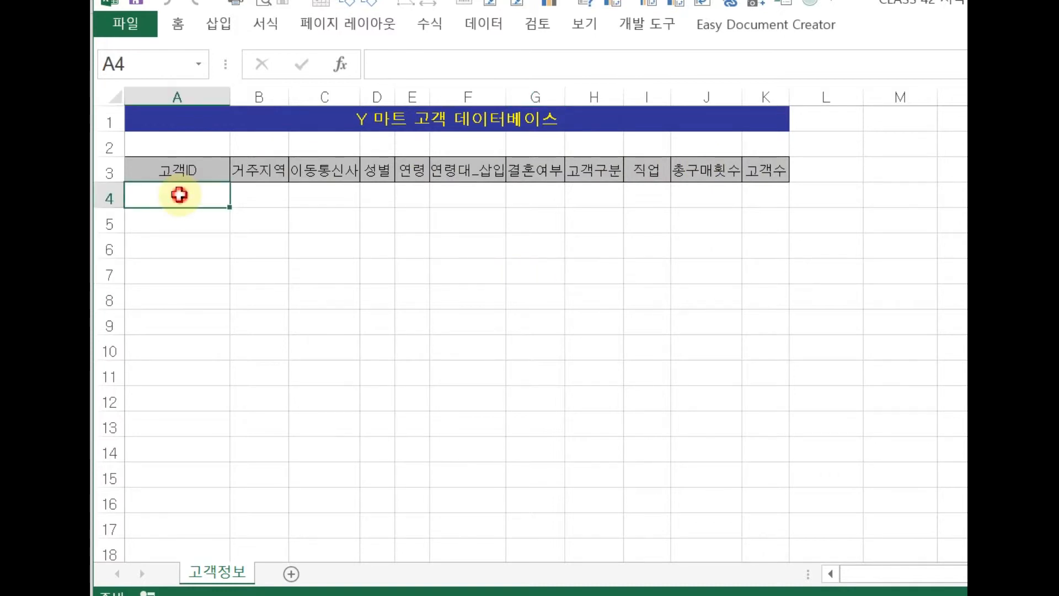
left_click(184, 220)
left_click(187, 245)
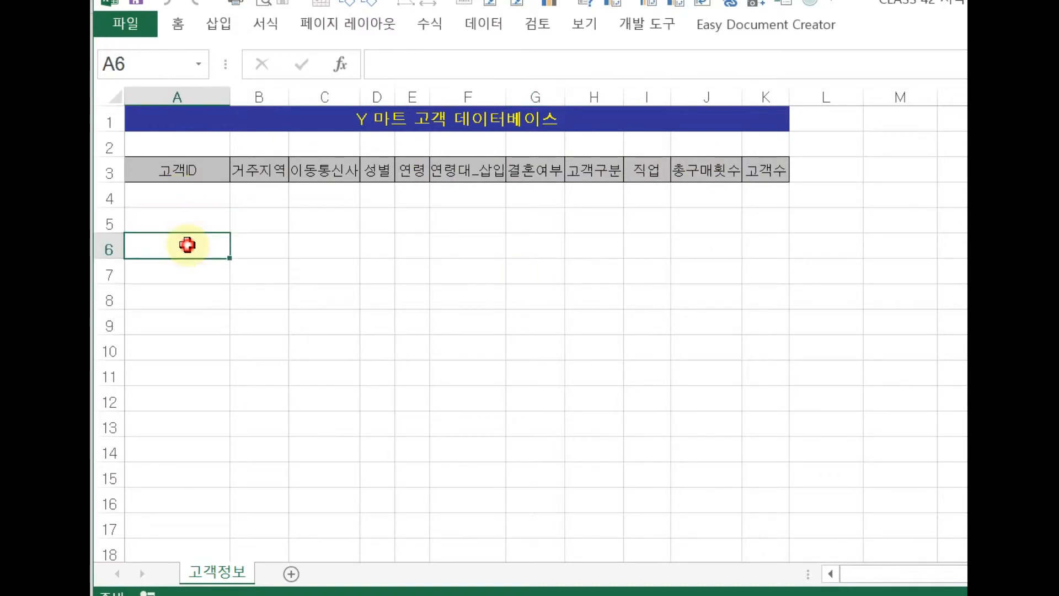
left_click(193, 197)
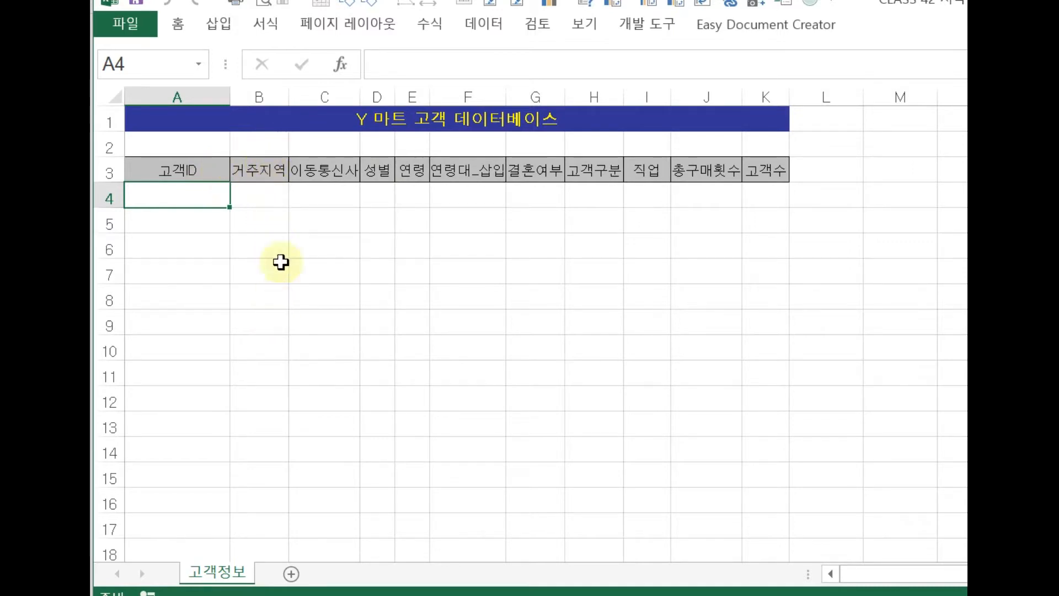
mouse_move(272, 135)
left_mouse_down()
mouse_move(260, 354)
mouse_move(250, 348)
left_mouse_up()
left_click_drag(333, 125, 334, 247)
left_click_drag(334, 148, 343, 302)
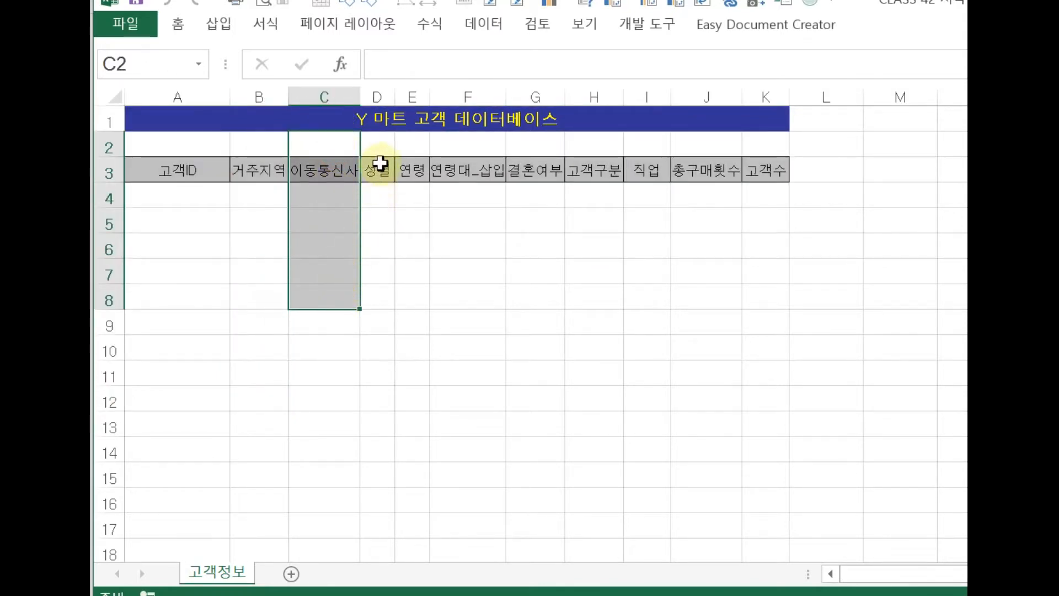
left_click_drag(378, 168, 378, 302)
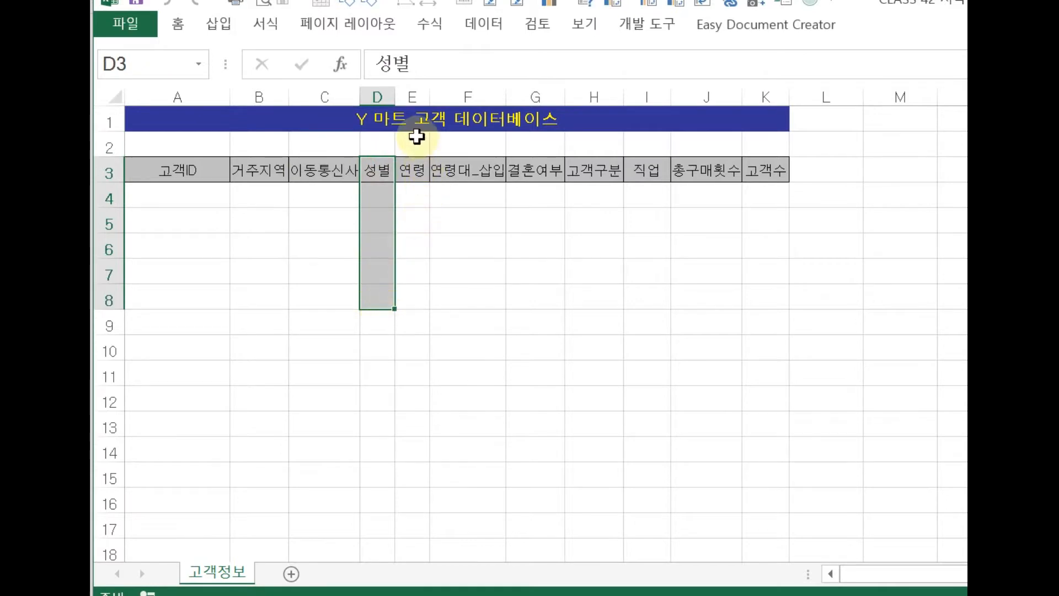
left_click_drag(415, 134, 425, 275)
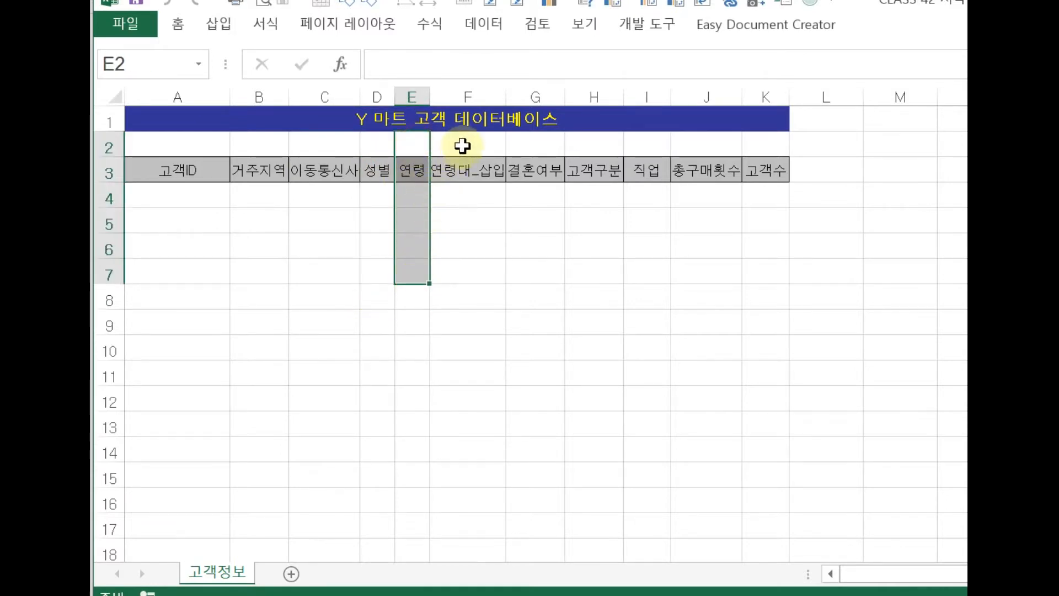
left_click(463, 145)
left_click_drag(466, 171, 473, 276)
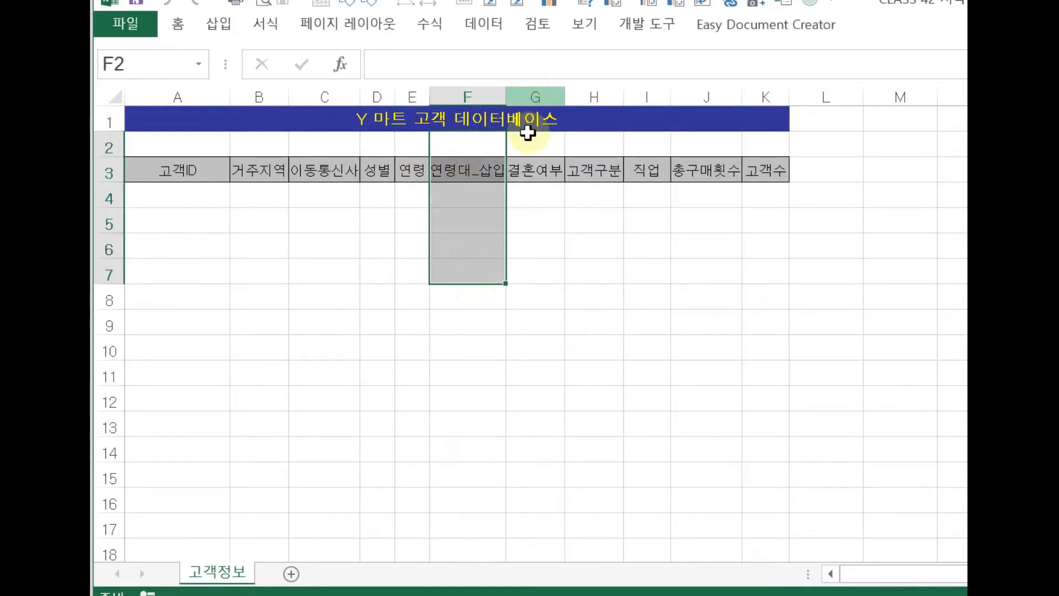
left_click_drag(532, 144, 534, 274)
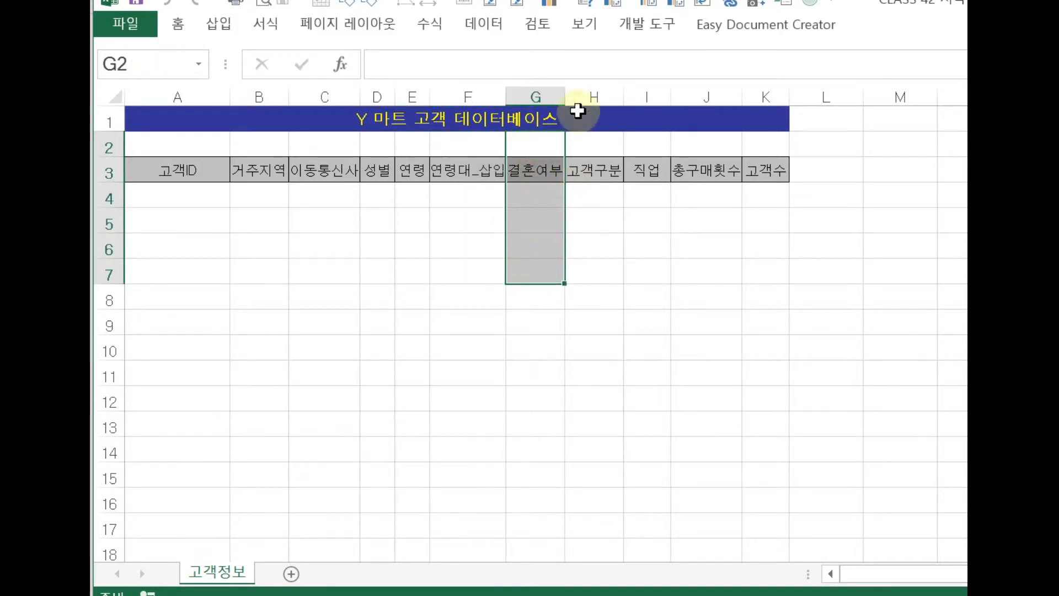
Step: Examine the record layout by selecting rows 4 through 10 one at a time beneath the header row
left_click(178, 193)
left_click(108, 199)
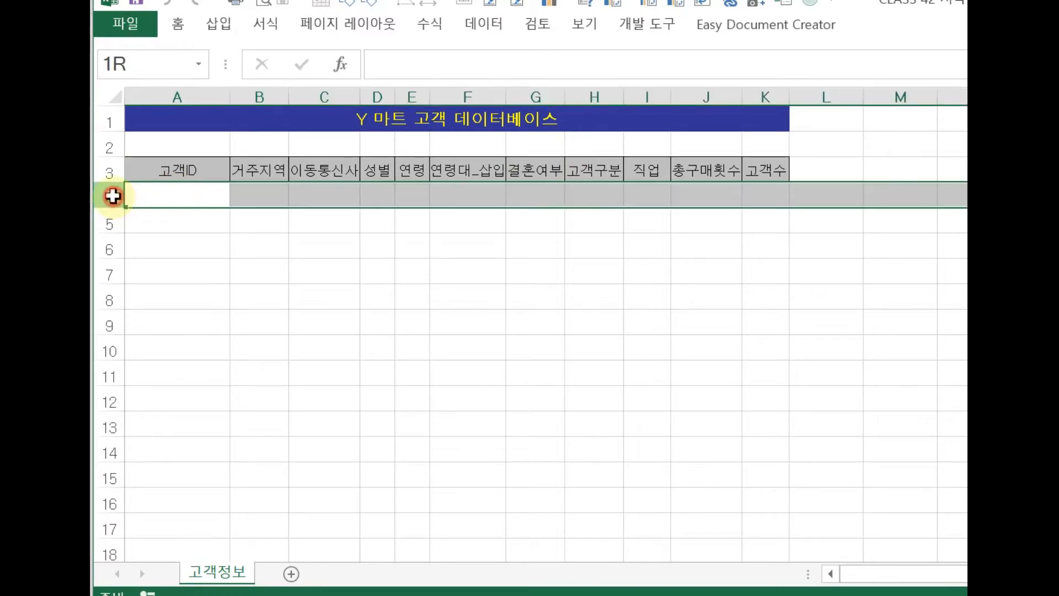
left_click(108, 227)
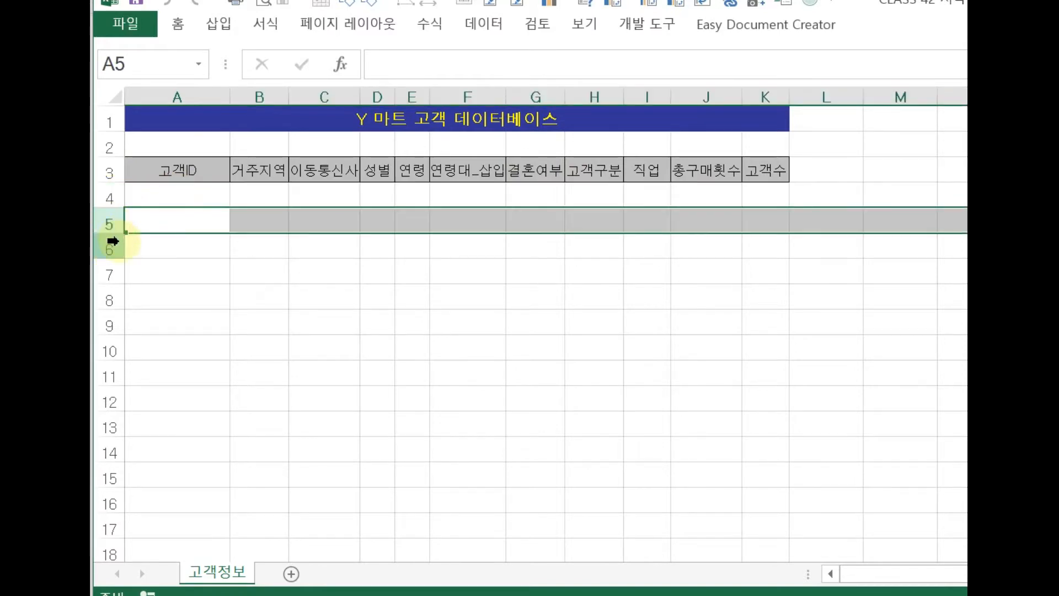
left_click(114, 241)
left_click(107, 271)
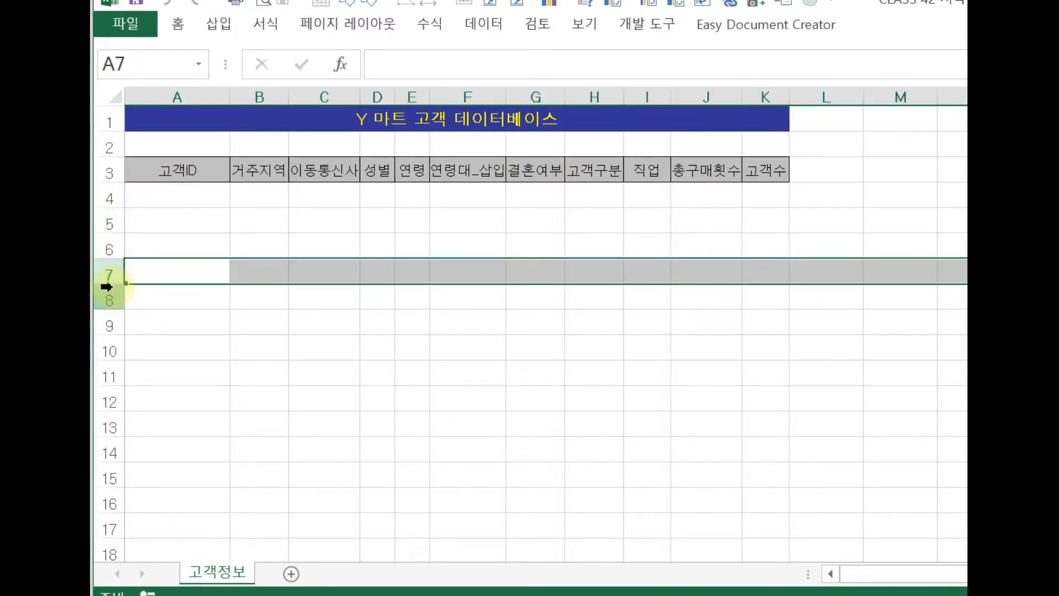
left_click(108, 298)
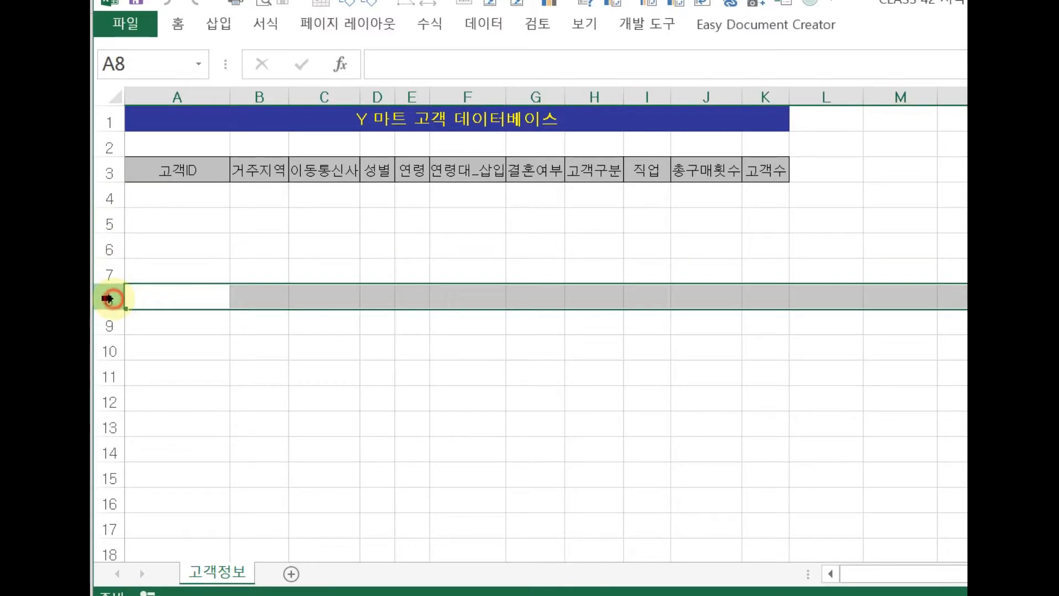
left_click(110, 327)
left_click(110, 347)
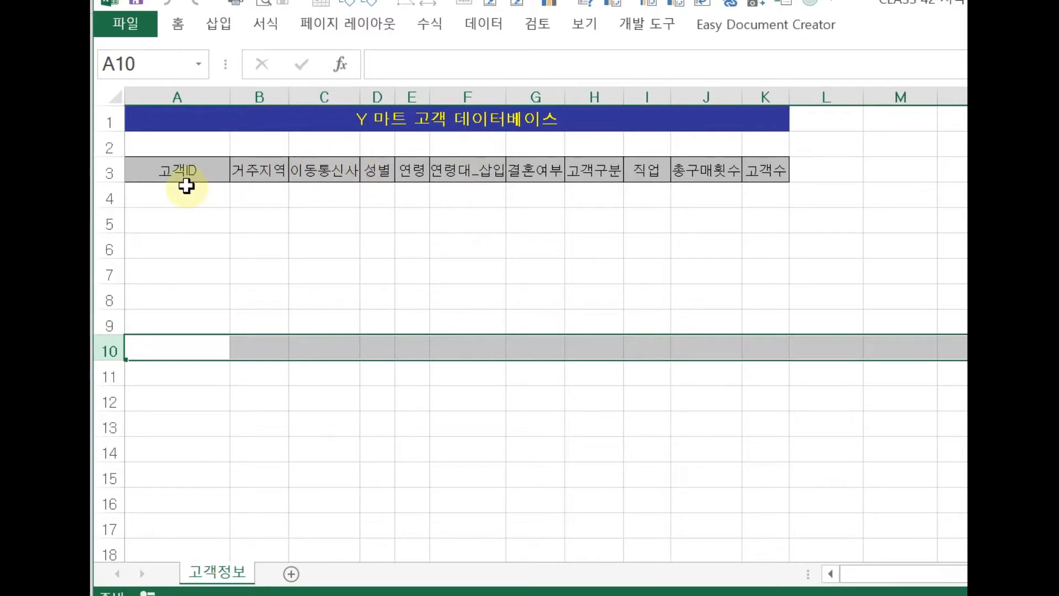
Step: Review the empty data cells below the headers, from 고객ID across to 고객수, starting in row 4
left_click(201, 195)
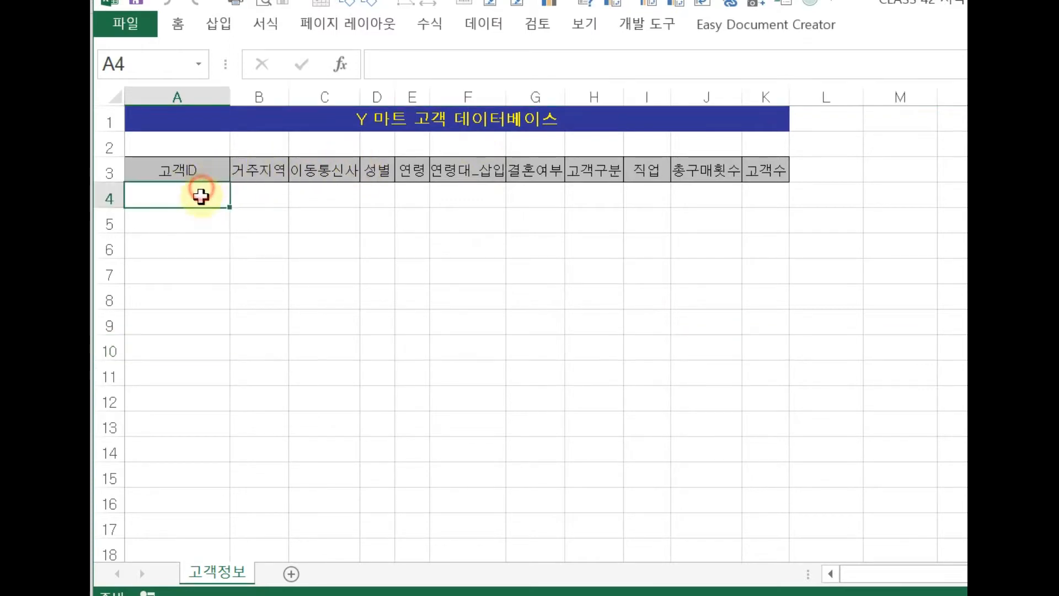
left_click_drag(201, 196, 187, 530)
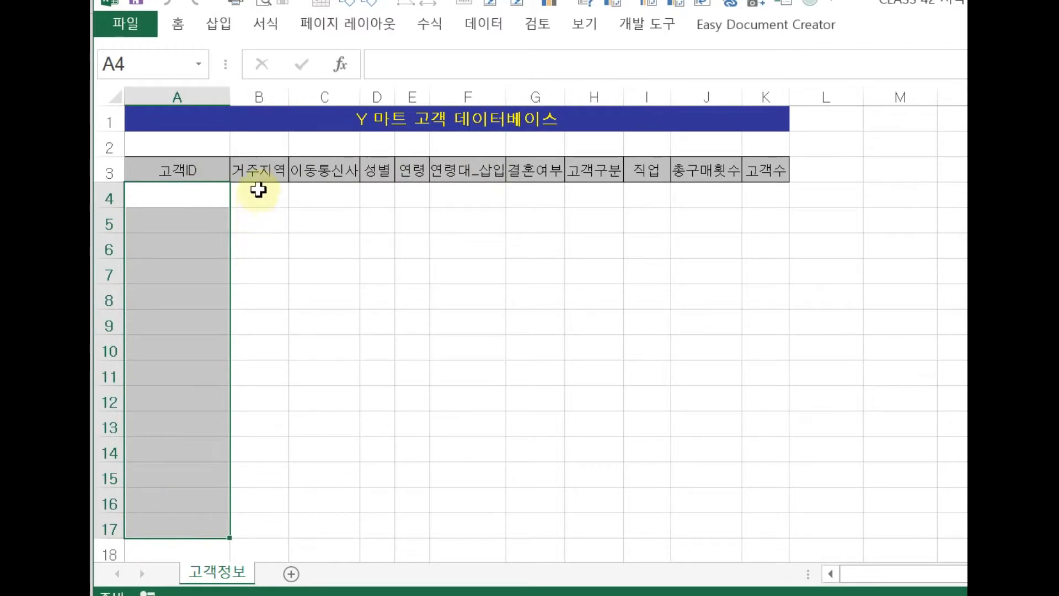
left_click_drag(258, 189, 257, 488)
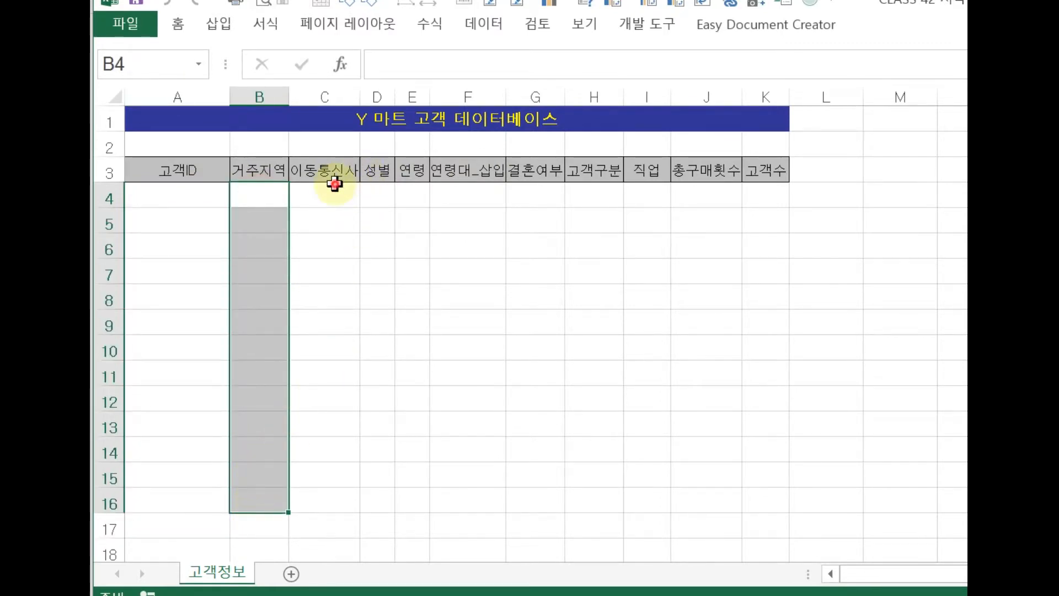
left_click_drag(334, 185, 325, 527)
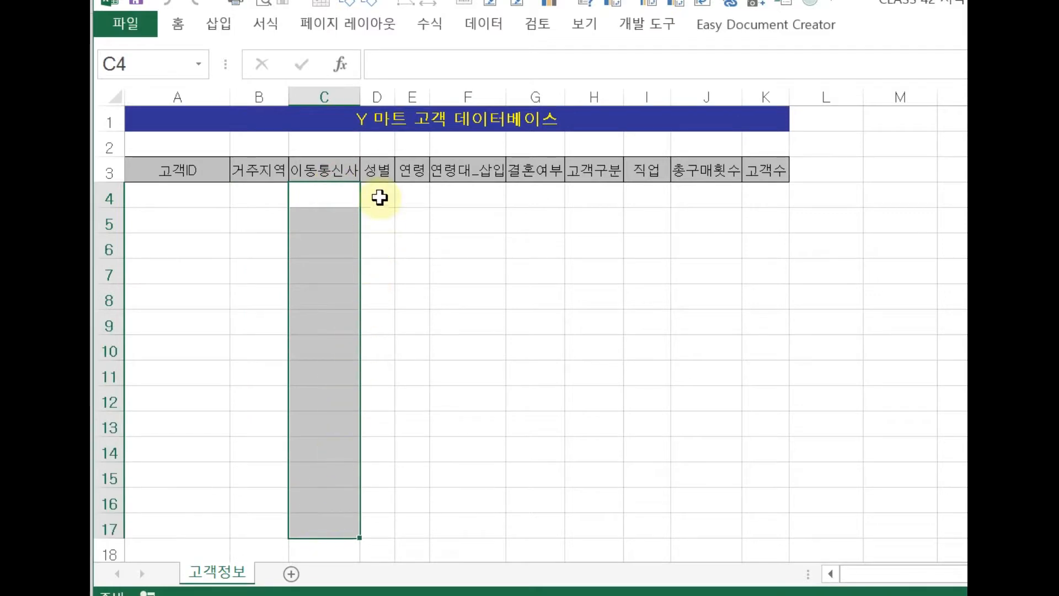
left_click_drag(379, 194, 375, 503)
left_click_drag(407, 191, 414, 425)
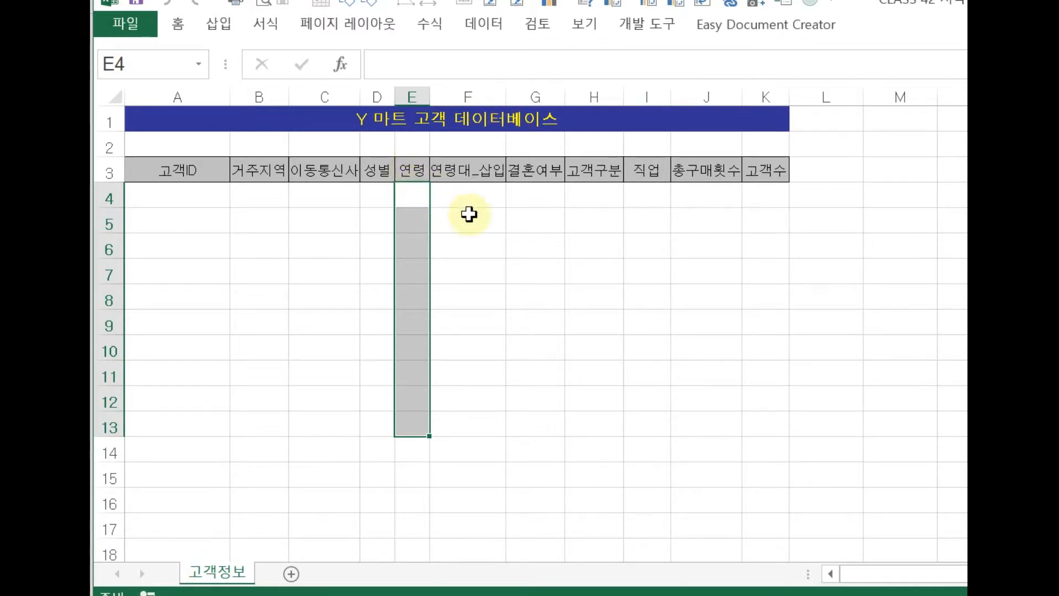
left_click(487, 200)
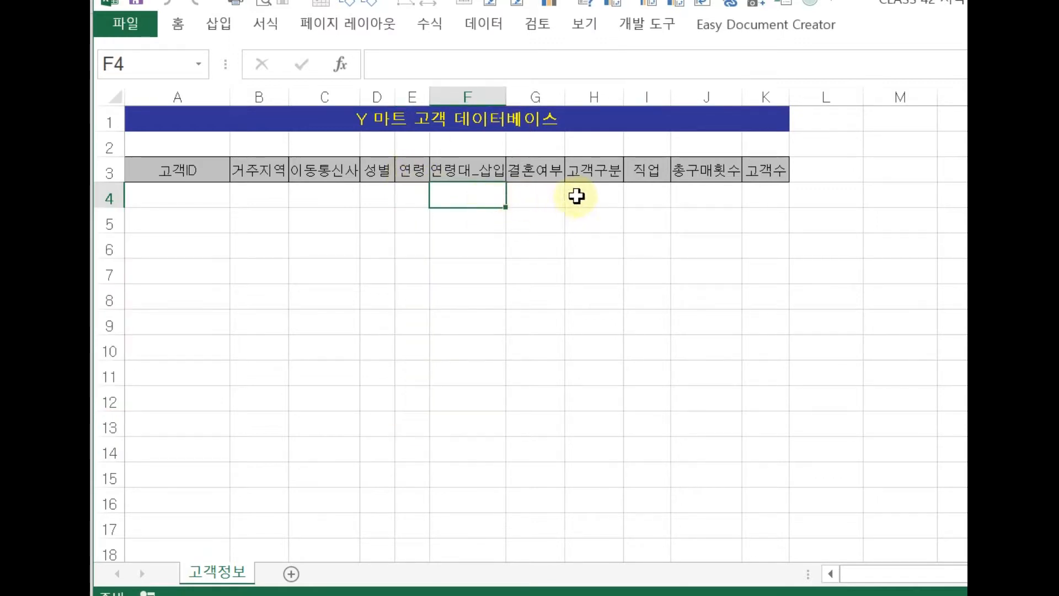
left_click(580, 196)
left_click(645, 197)
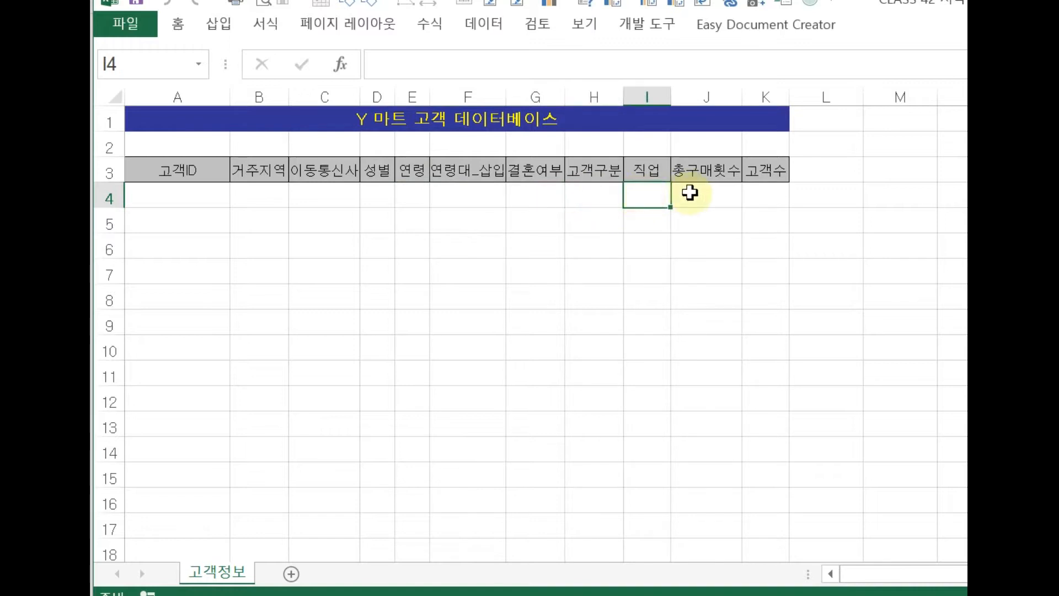
left_click(709, 194)
left_click(756, 193)
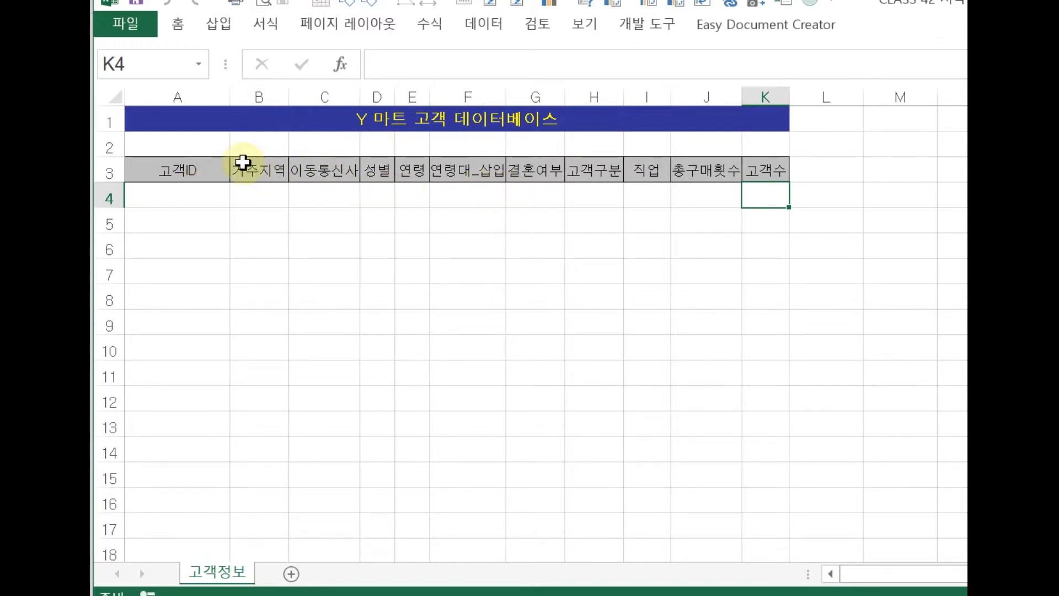
Step: Examine the table's field structure by selecting entire columns A through H in turn, ending on the merged title
left_click(196, 165)
left_click(255, 170)
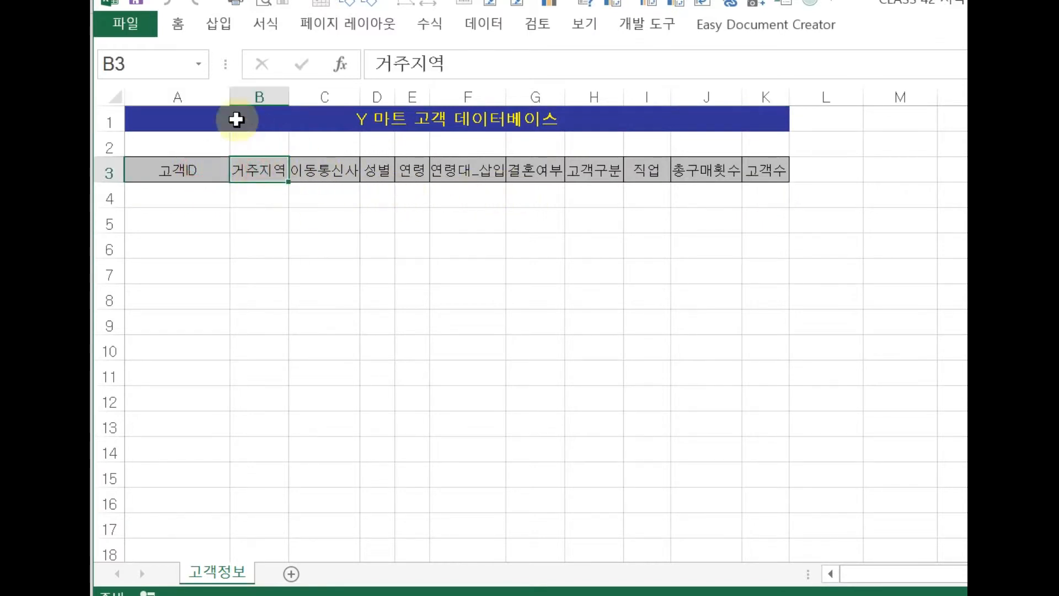
left_click_drag(197, 109, 182, 303)
left_click(189, 220)
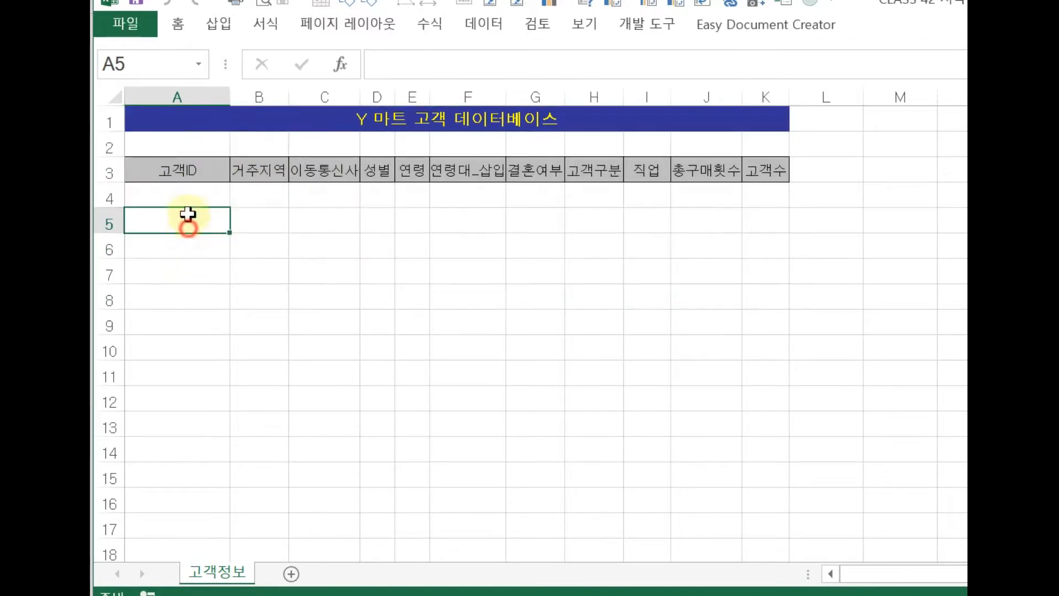
left_click(182, 88)
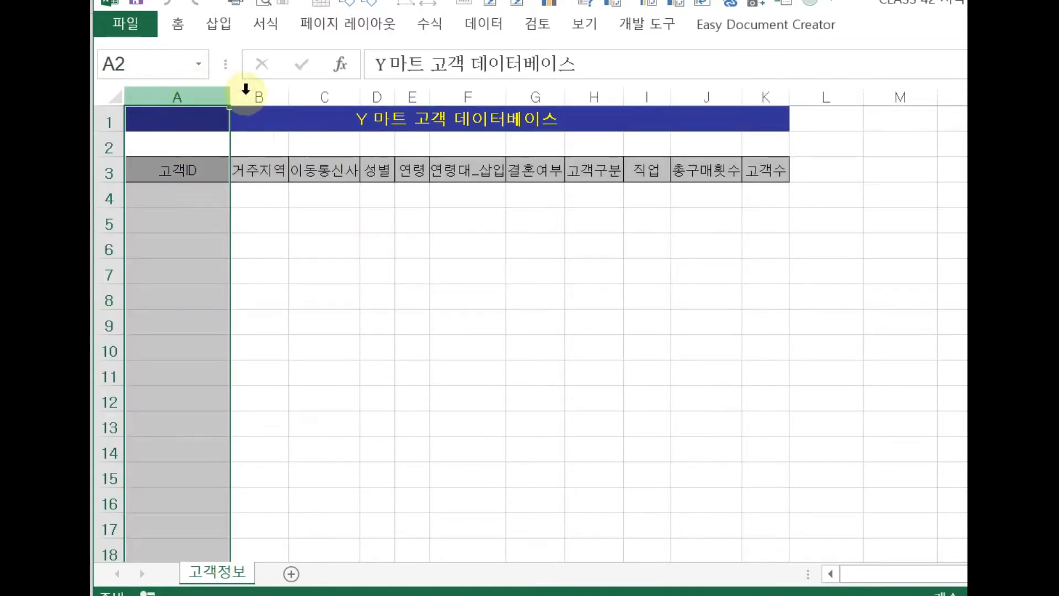
left_click(259, 91)
left_click(320, 95)
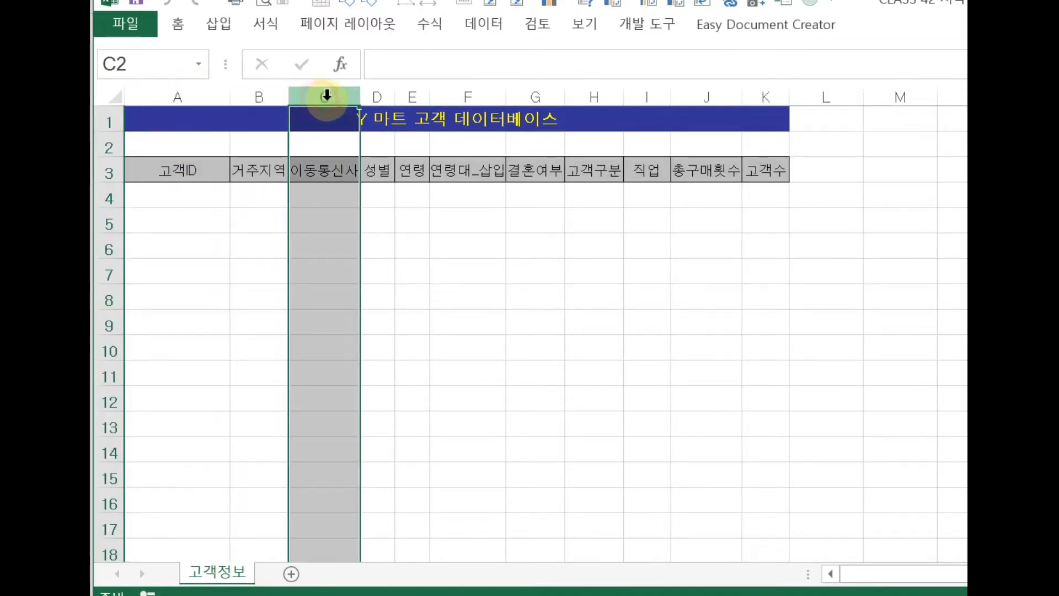
left_click(378, 96)
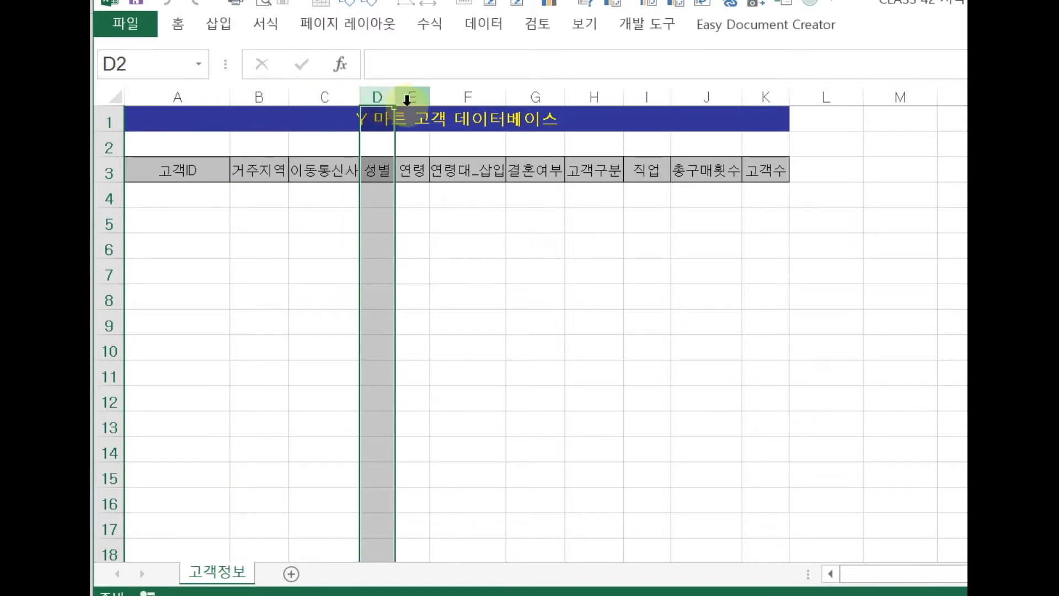
left_click(407, 100)
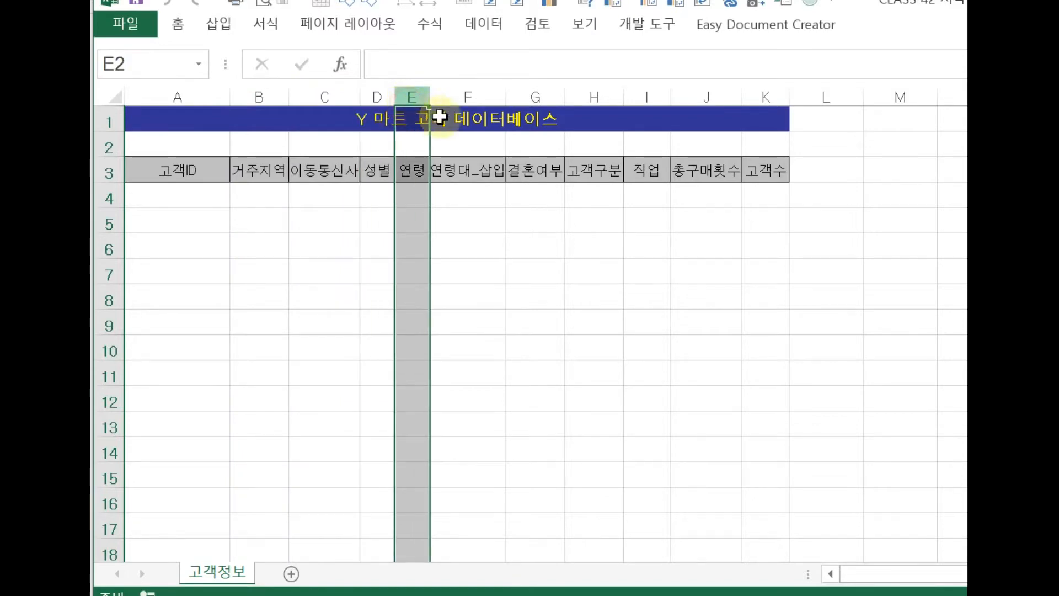
left_click(466, 95)
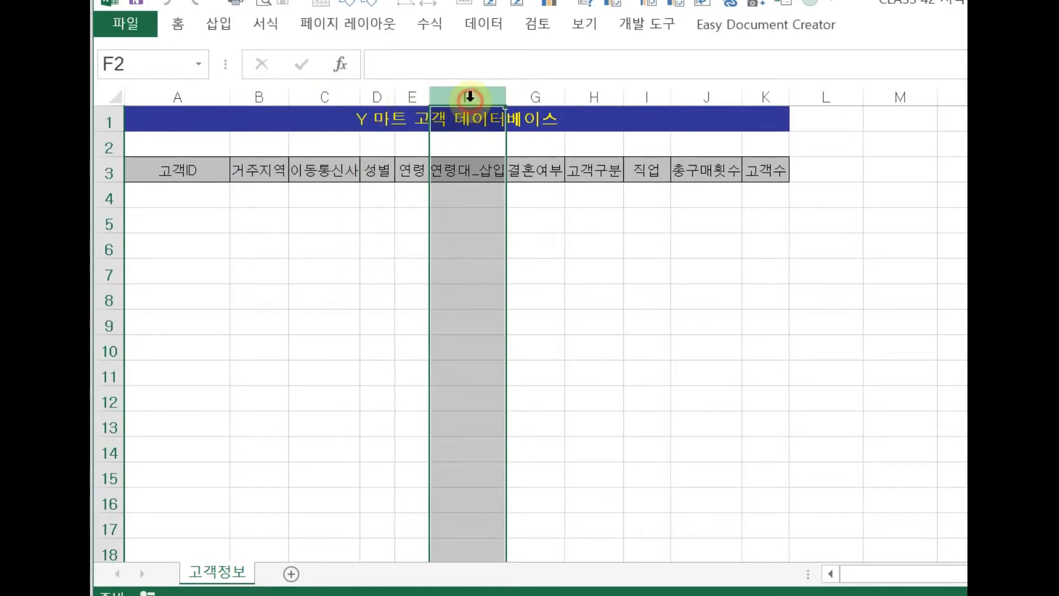
left_click(527, 98)
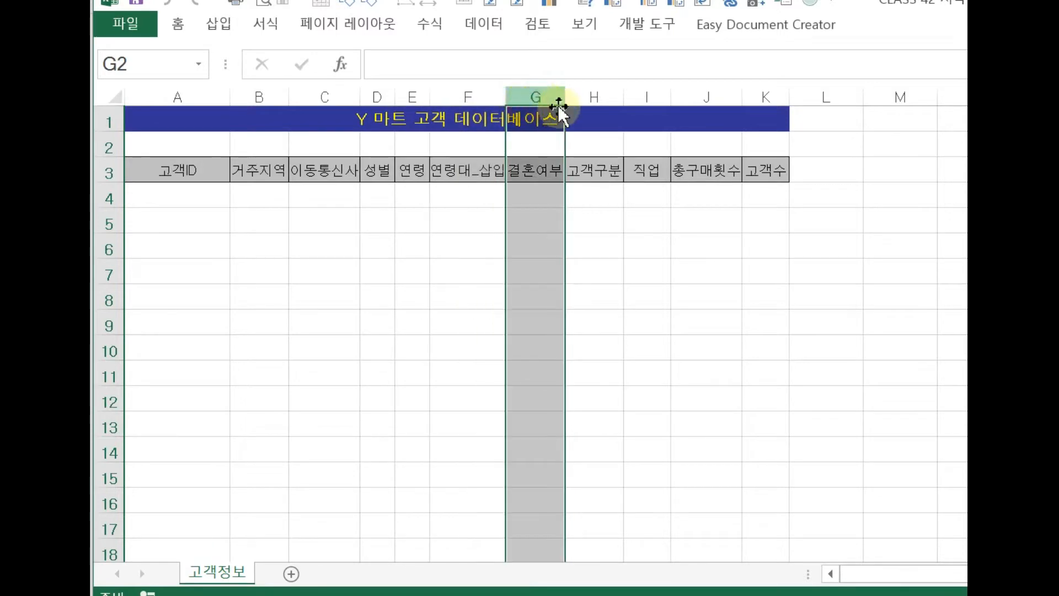
left_click(590, 99)
left_click(641, 110)
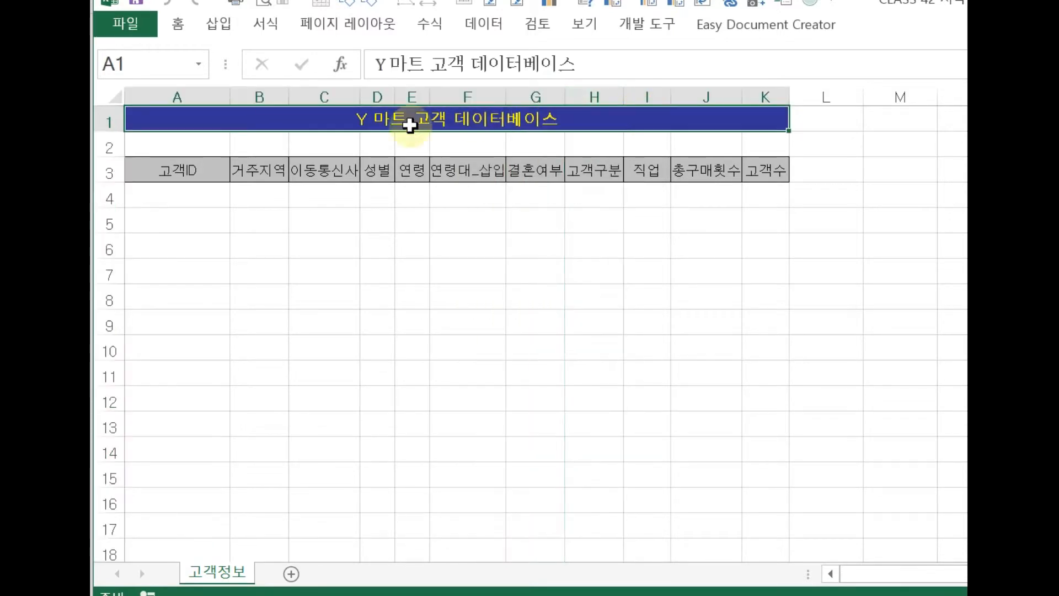
Step: Go through the record rows again, selecting entire rows 4 through 11 one by one
left_click(110, 198)
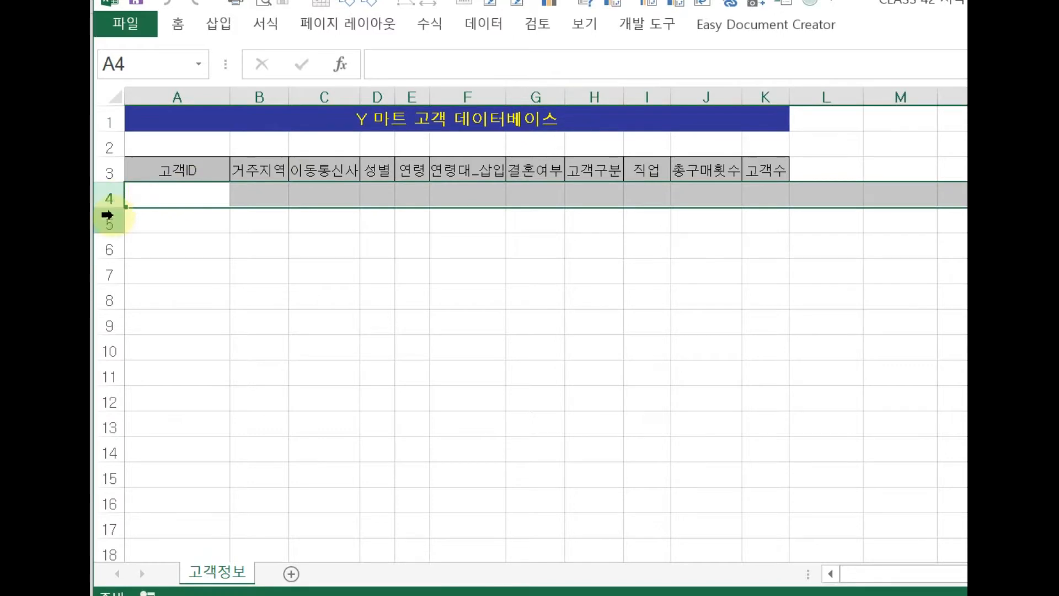
left_click(107, 216)
left_click(113, 246)
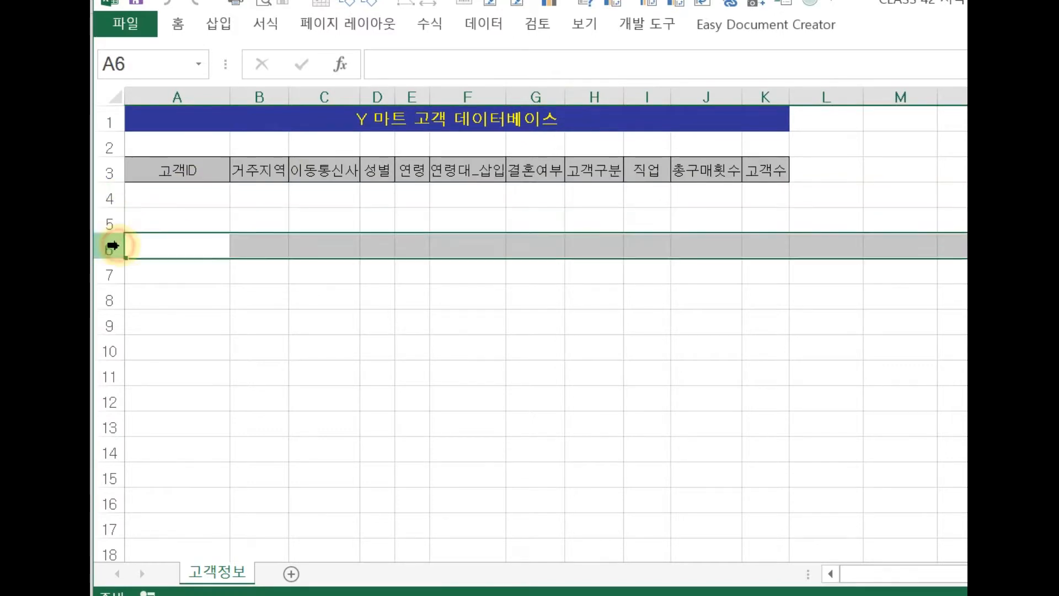
left_click(112, 269)
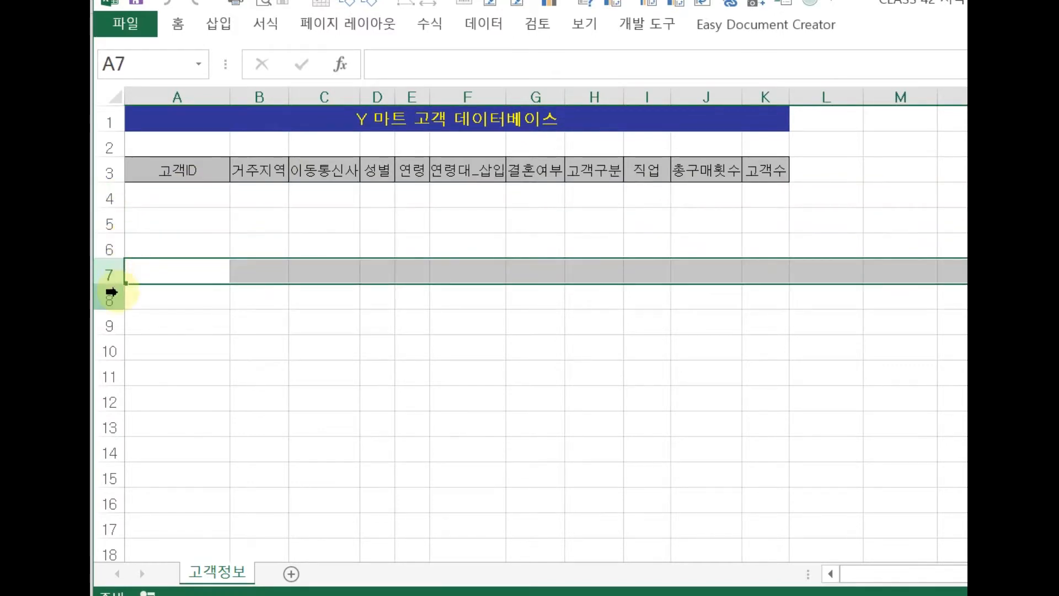
left_click(111, 292)
left_click(109, 328)
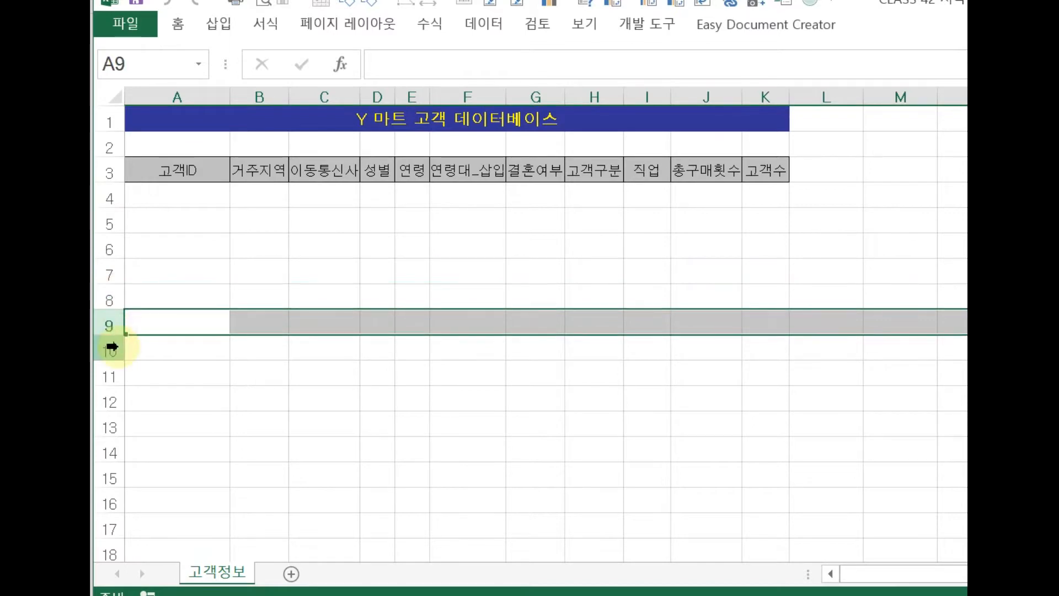
left_click(112, 346)
left_click(113, 371)
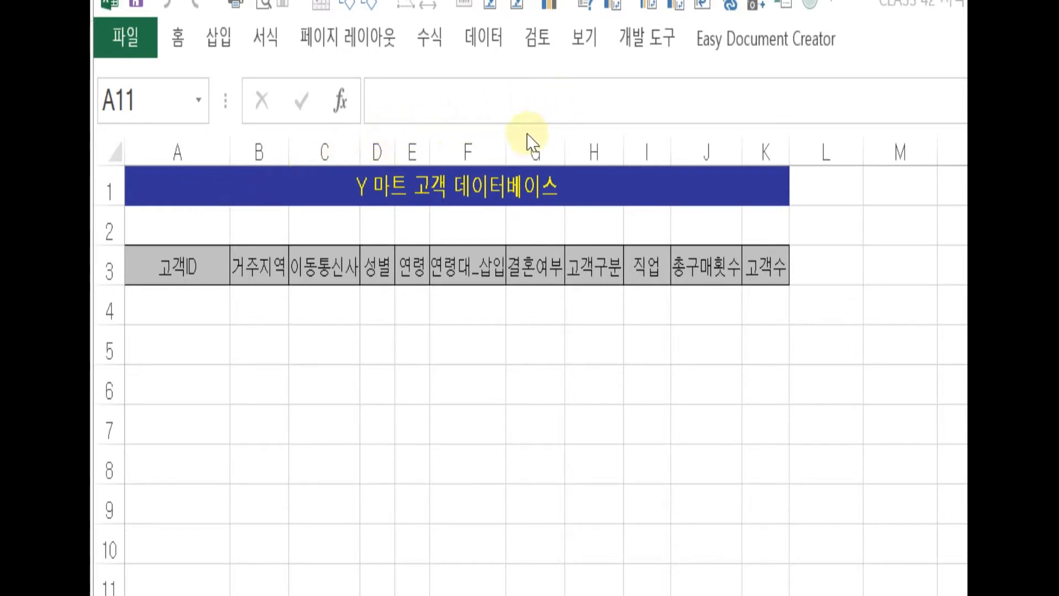
Step: Step through the first record's cells in row 4 one field at a time, from 고객ID in A4 to 고객수 in K4
left_click(204, 191)
left_click(250, 193)
left_click(331, 194)
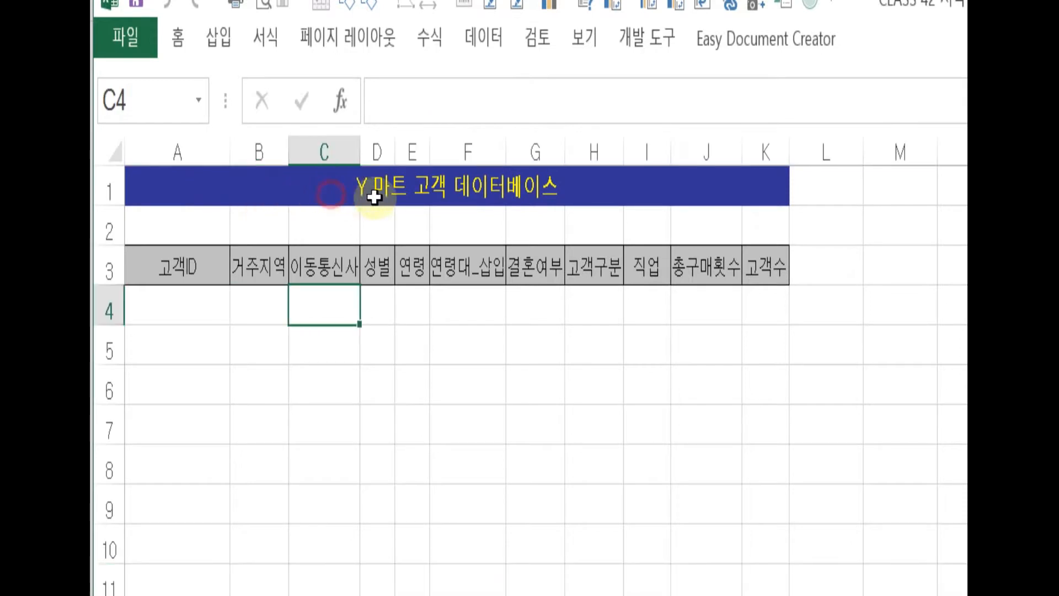
left_click(384, 196)
left_click(410, 196)
left_click(469, 196)
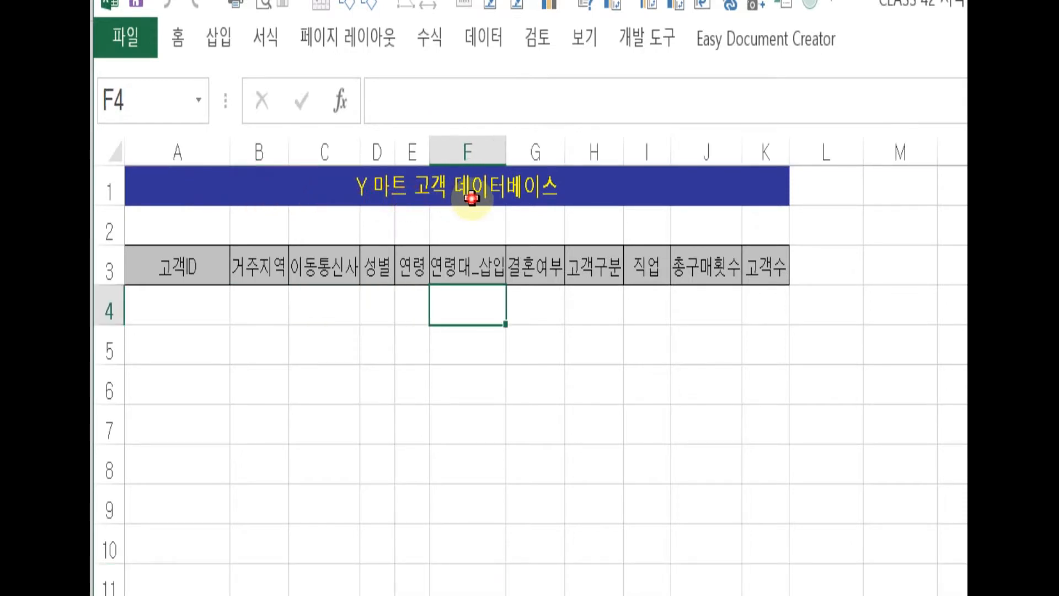
left_click(572, 204)
left_click(632, 204)
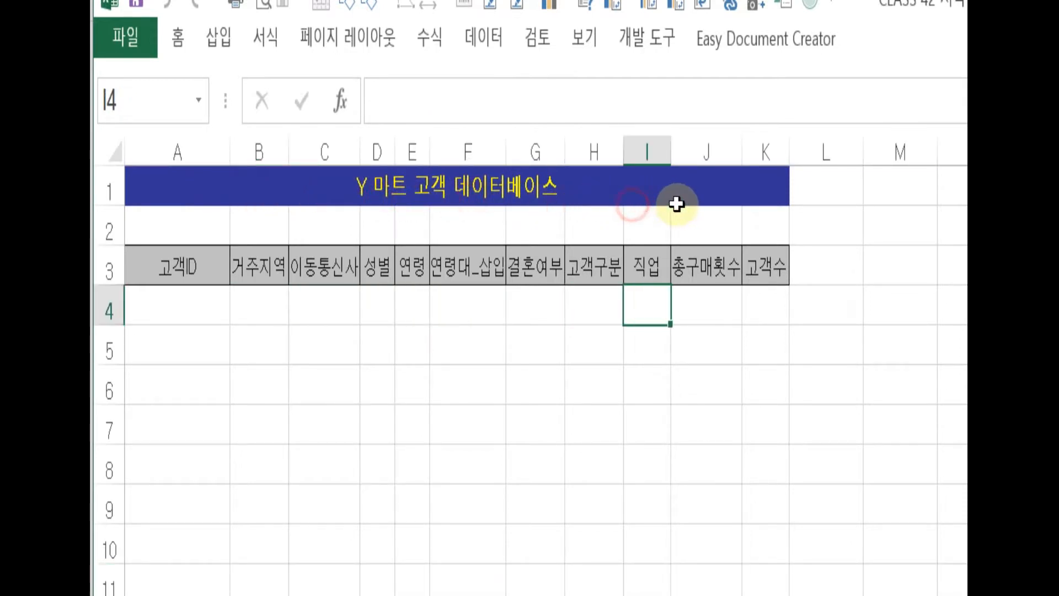
left_click(712, 204)
left_click(753, 204)
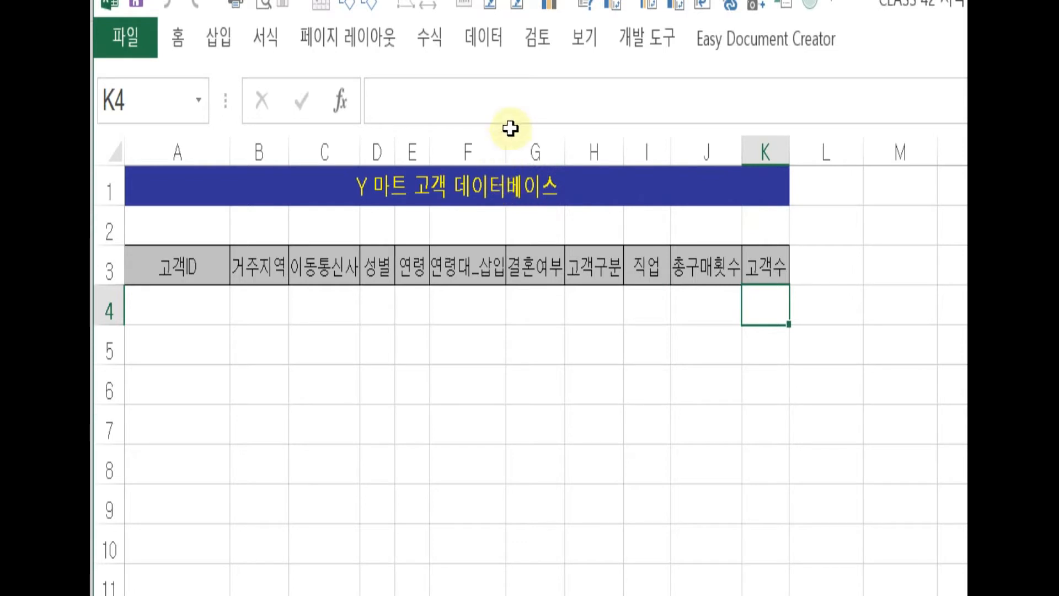
Step: Examine the 데이터 ribbon commands, from external data, sorting and filtering through to the 레코드 관리 group
left_click(494, 34)
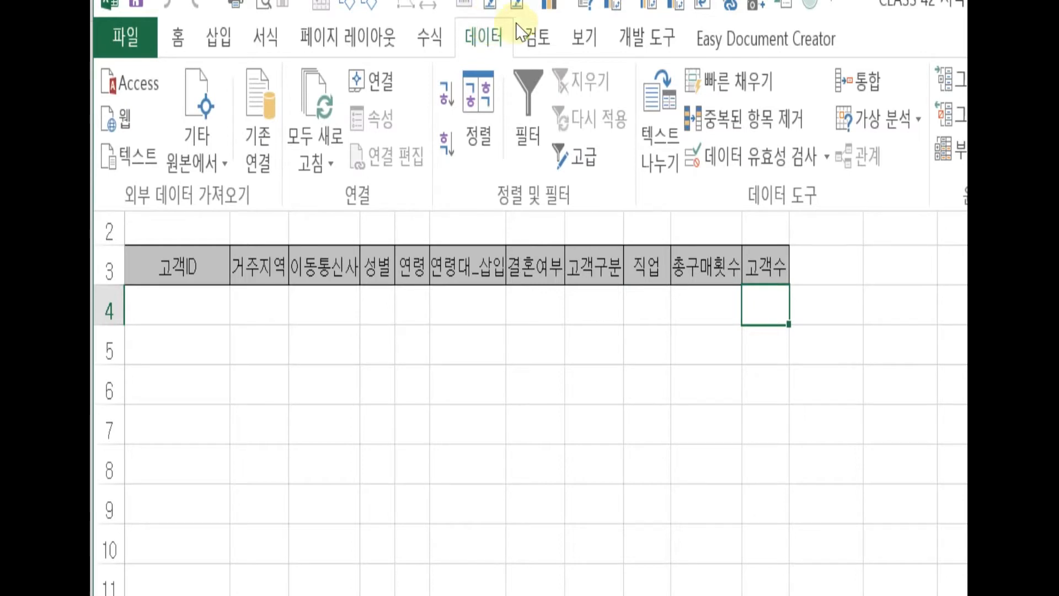
left_click(794, 1)
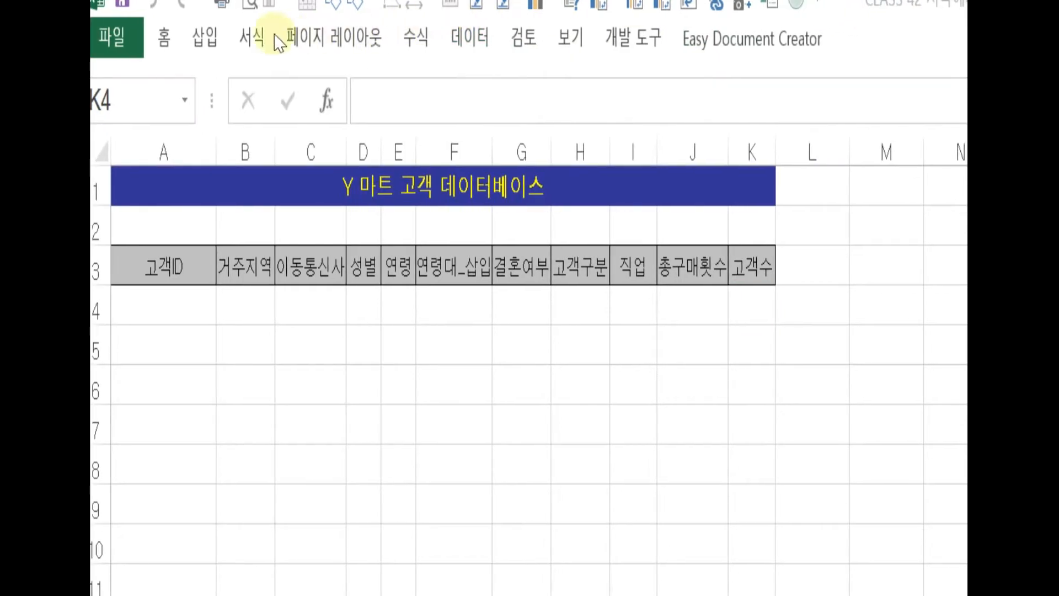
left_click(470, 20)
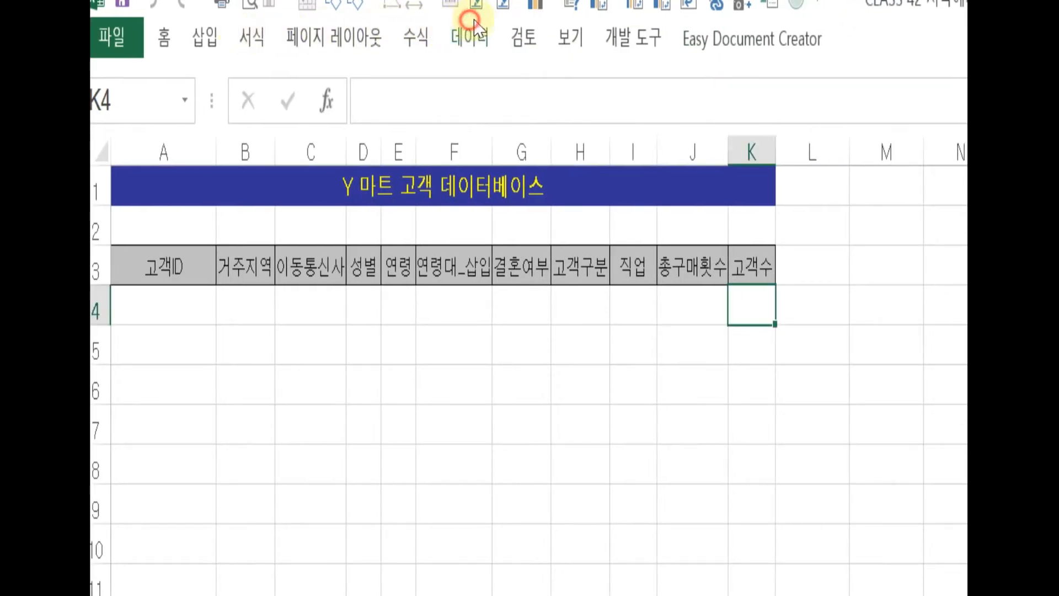
left_click(472, 22)
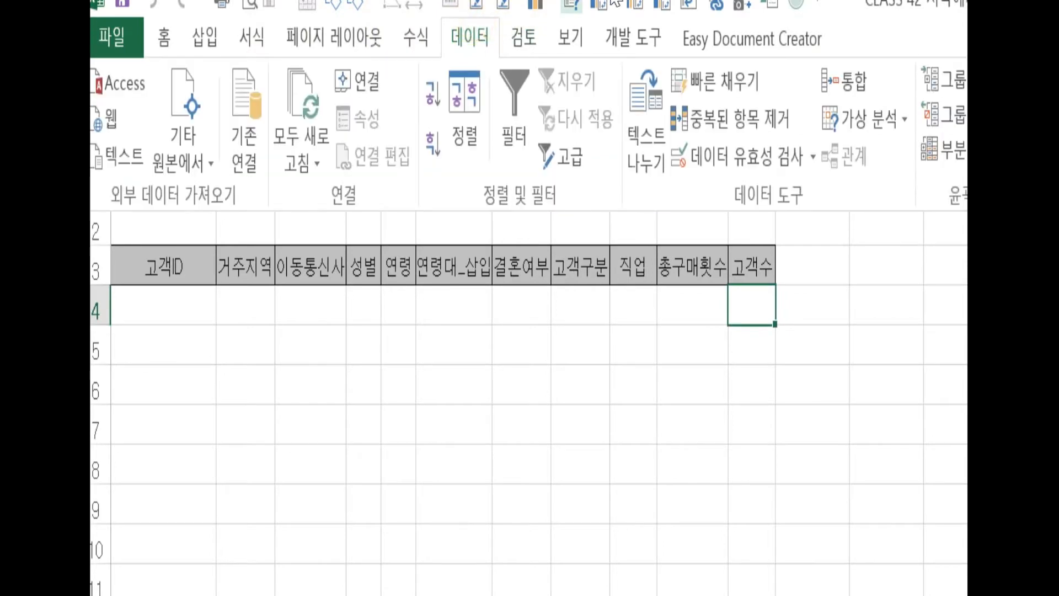
left_click_drag(615, 2, 780, 1)
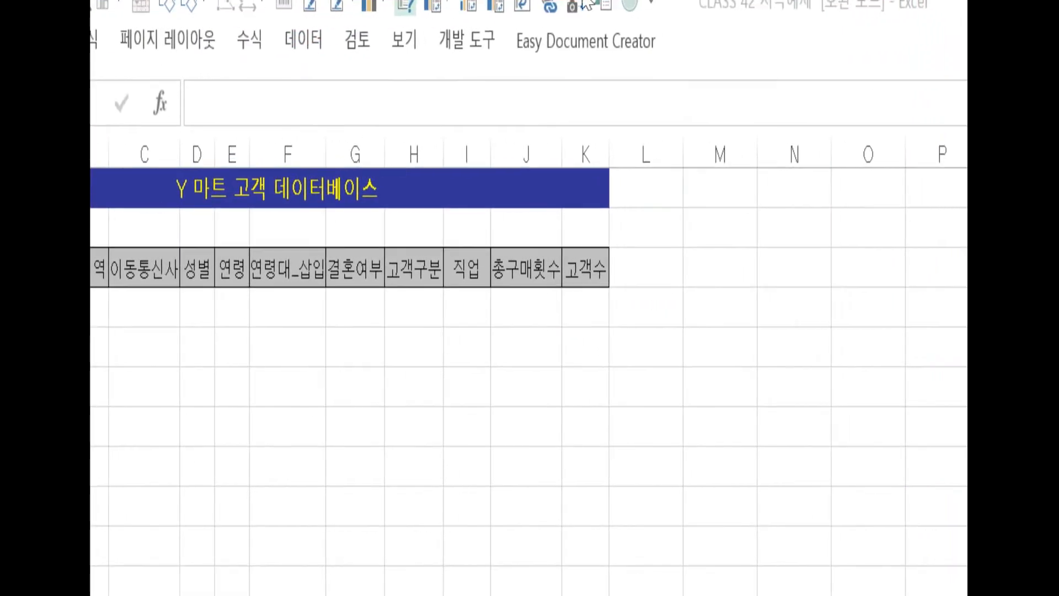
left_click(309, 33)
left_click(311, 34)
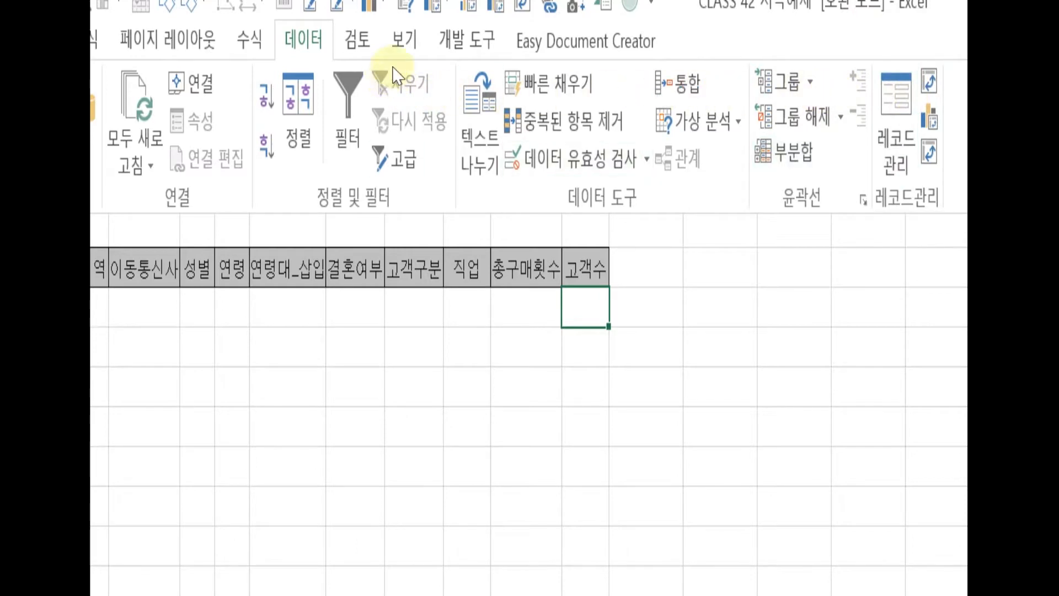
key("ctrl+F1")
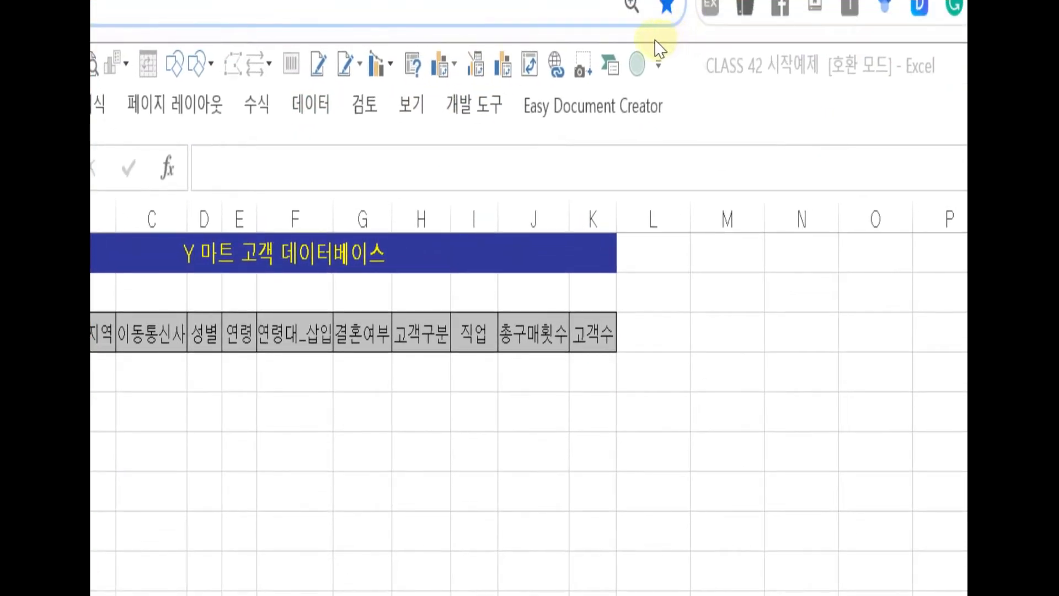
Step: Open the 리본 사용자 지정 page of the Excel options and enlarge the dialog to show the whole list of main tabs
left_click(657, 43)
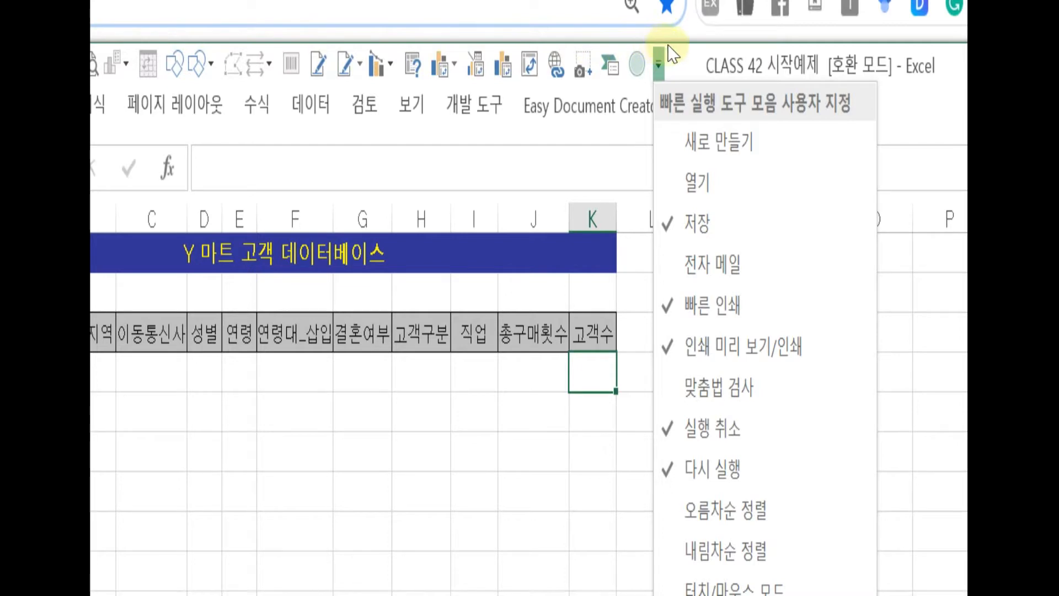
left_click(691, 403)
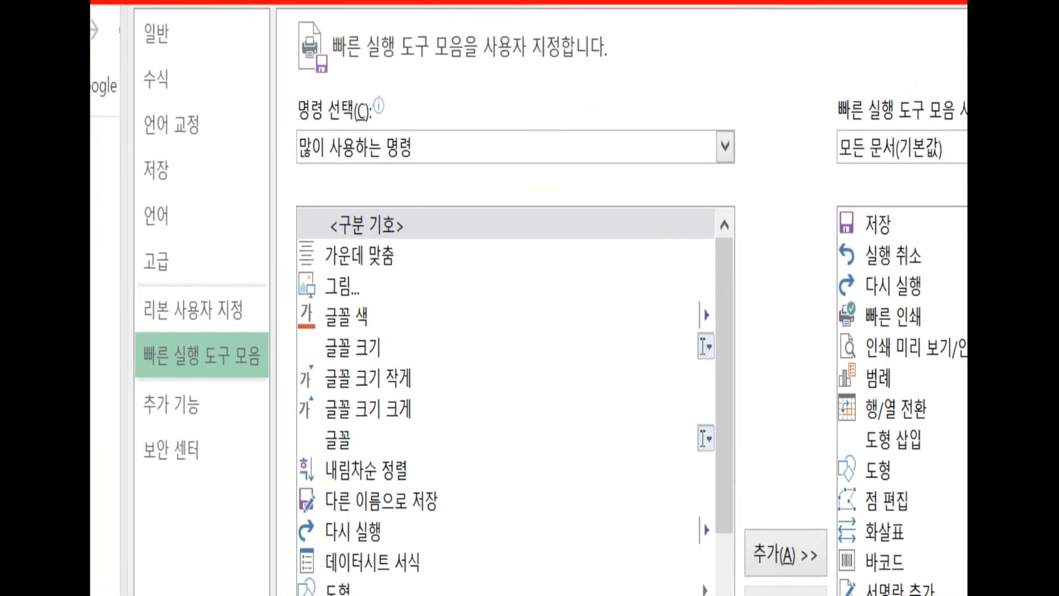
left_click(220, 202)
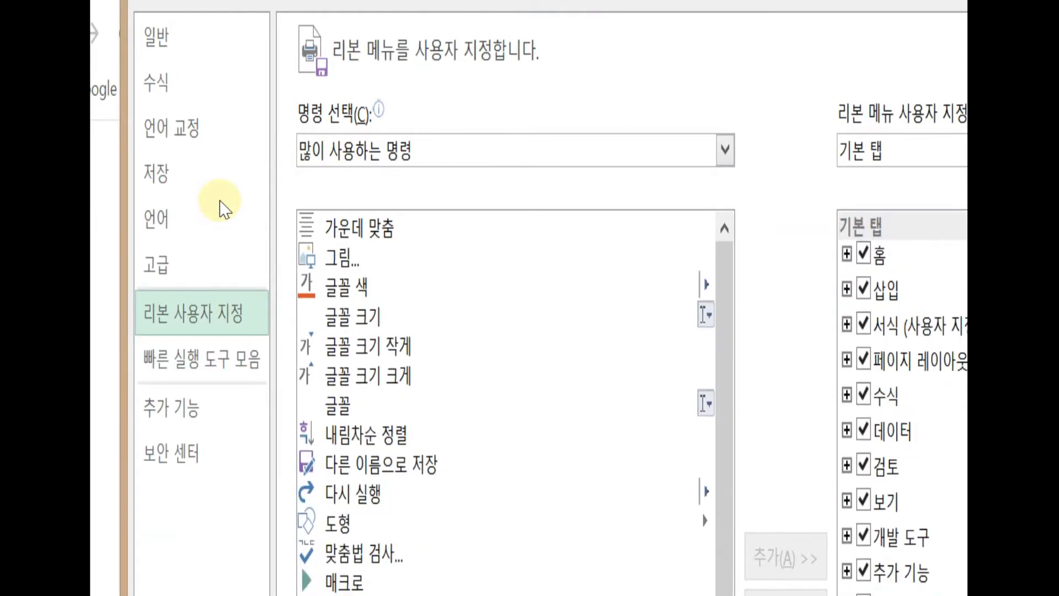
left_click(208, 230)
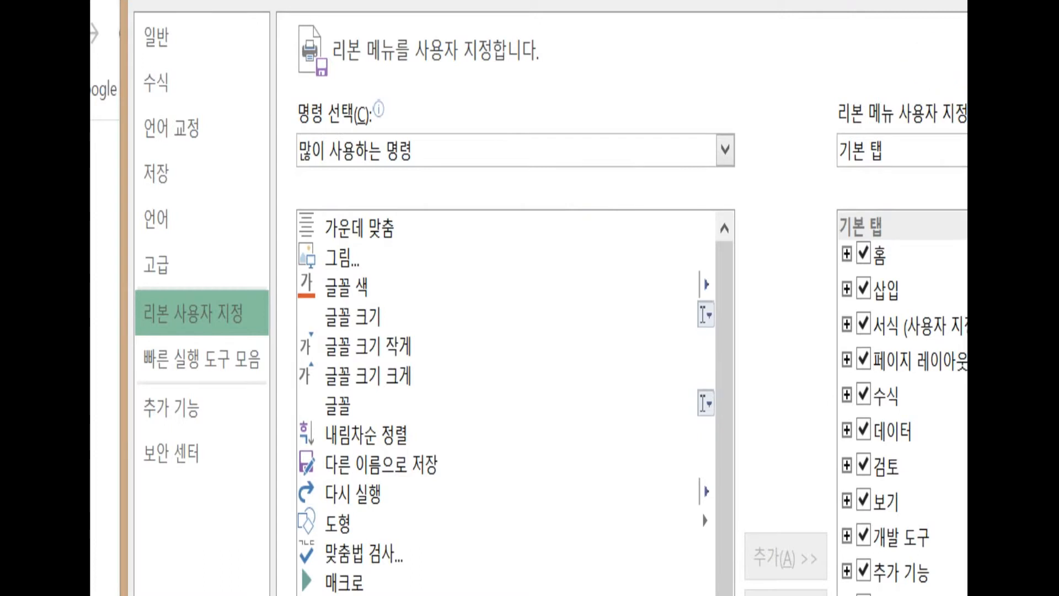
left_click_drag(965, 81, 1001, 81)
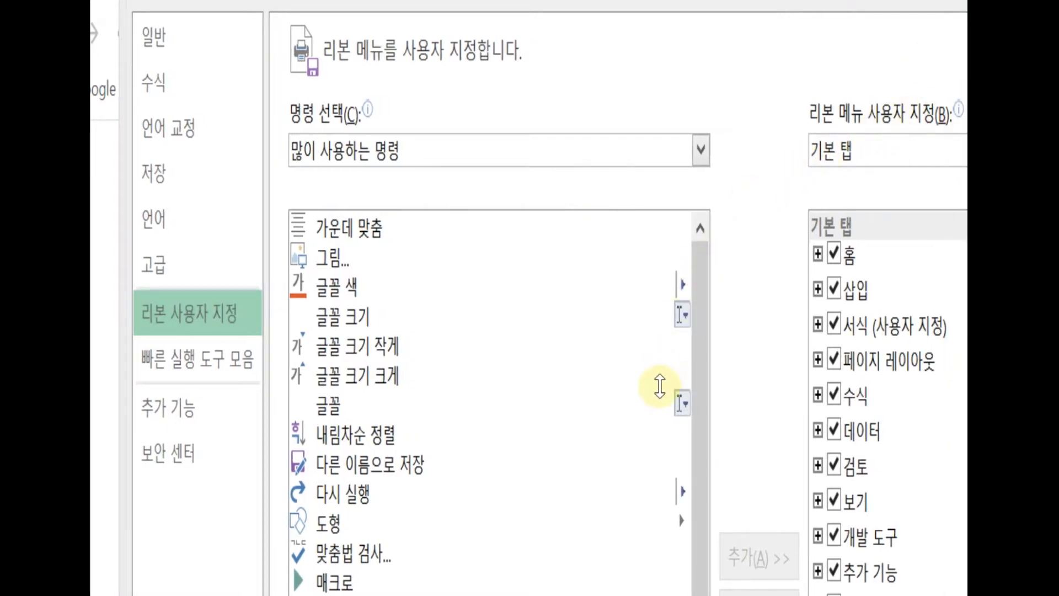
left_click_drag(660, 386, 656, 441)
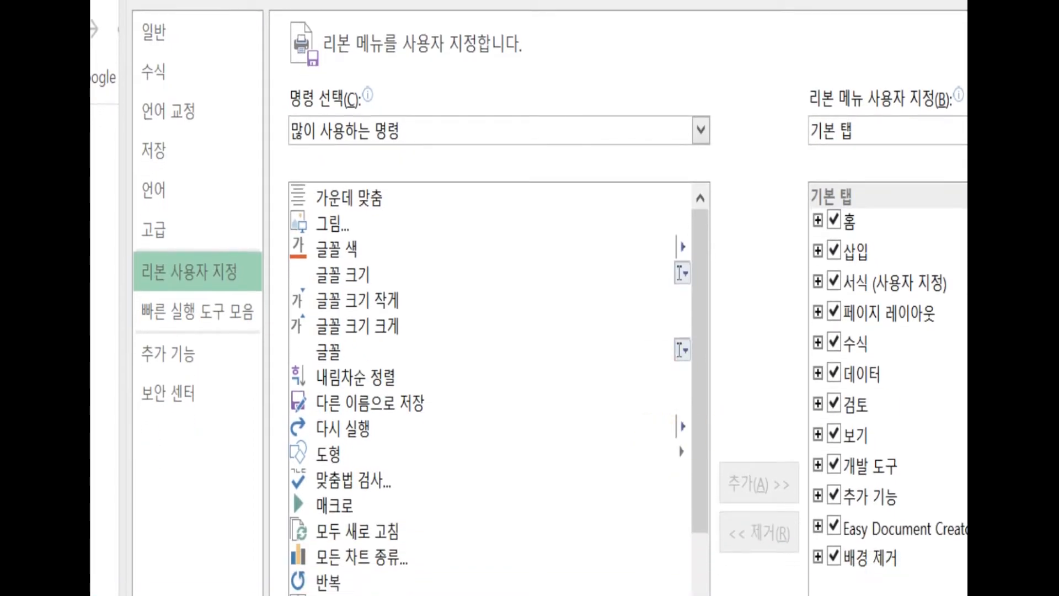
left_click_drag(965, 331, 982, 330)
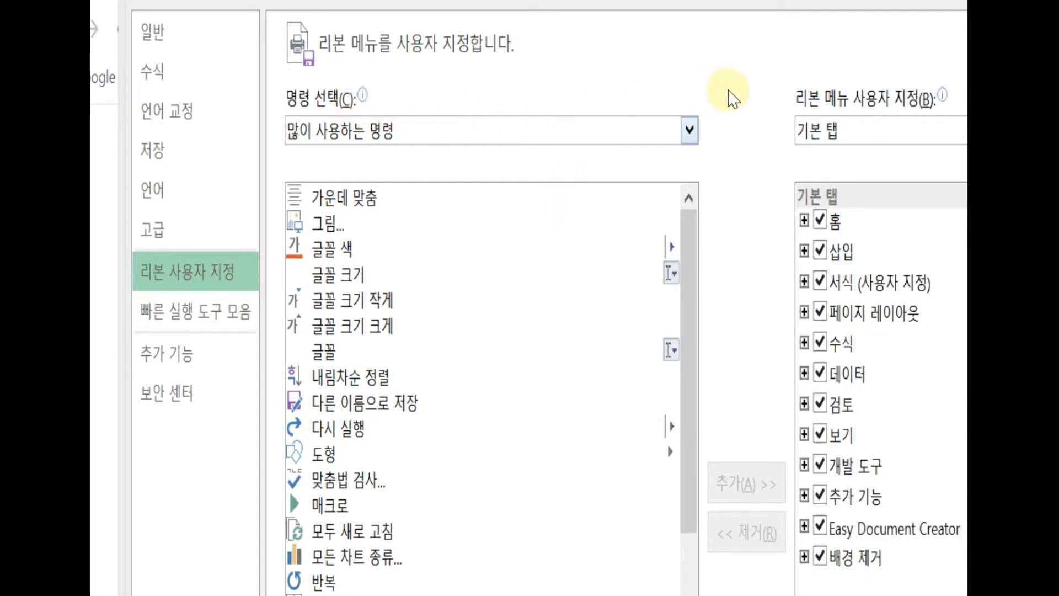
Step: List the commands under 리본 메뉴에 없는 명령 and select 레코드 관리 among them
left_click(689, 131)
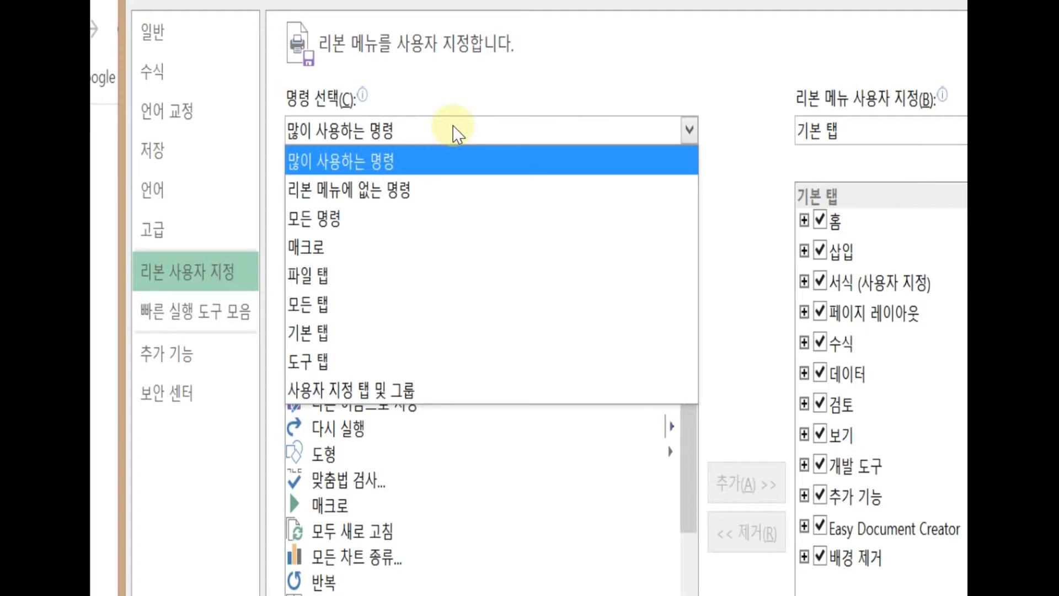
key("Down")
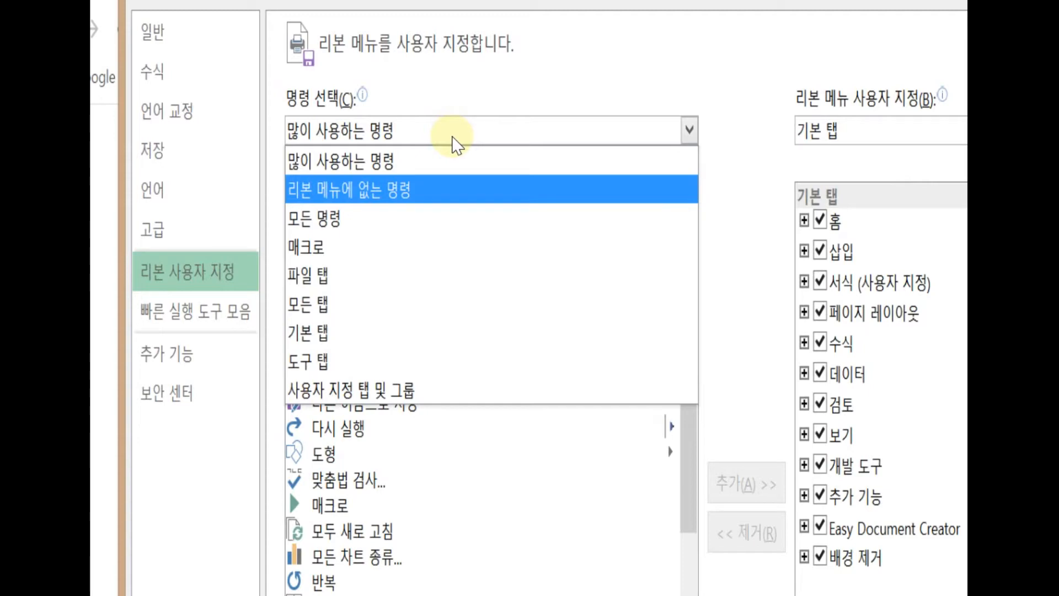
left_click(457, 144)
key("Down")
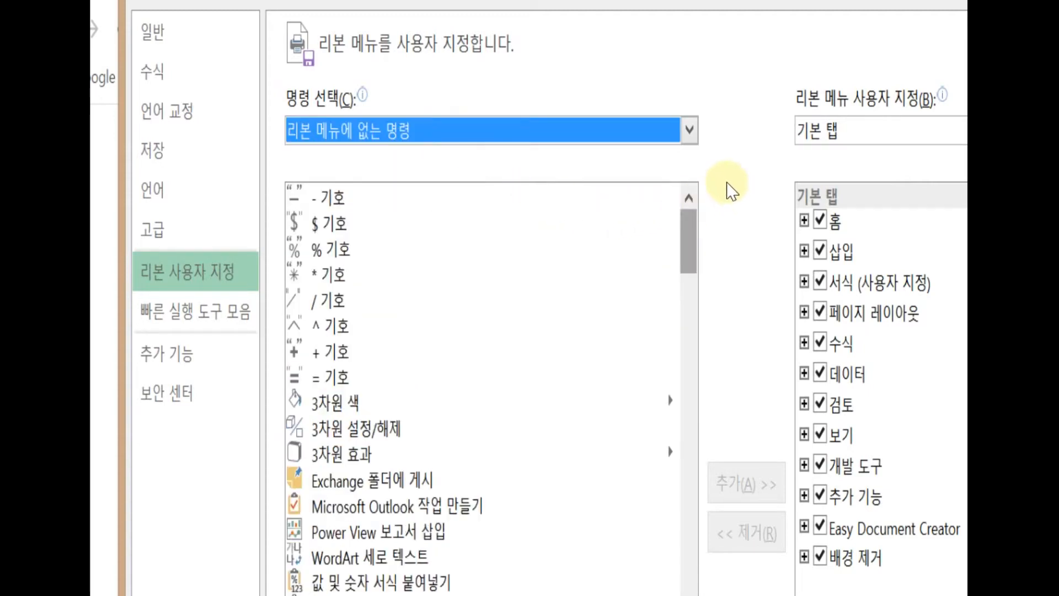
left_click_drag(726, 181, 706, 284)
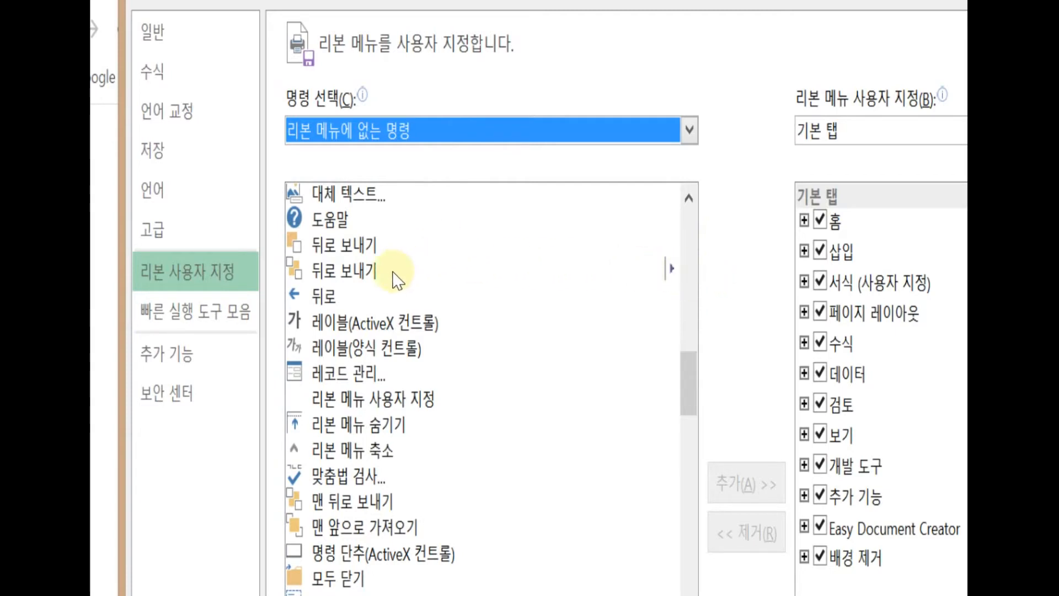
left_click(378, 278)
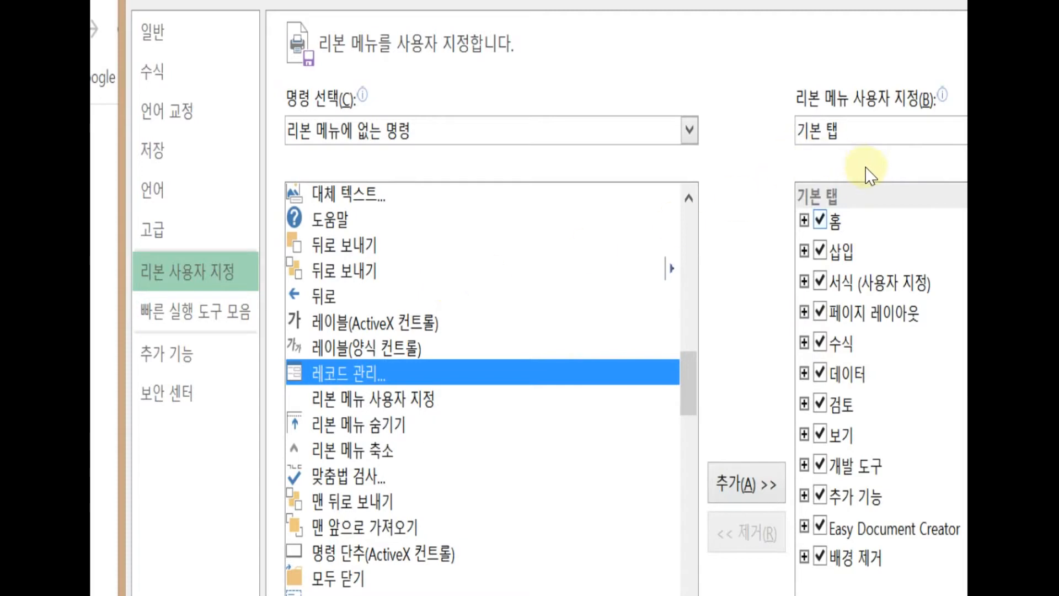
Step: Hide every main ribbon tab except 데이터, apply the change, and check the remaining 데이터 commands
left_click(820, 220)
left_click(820, 251)
left_click(820, 280)
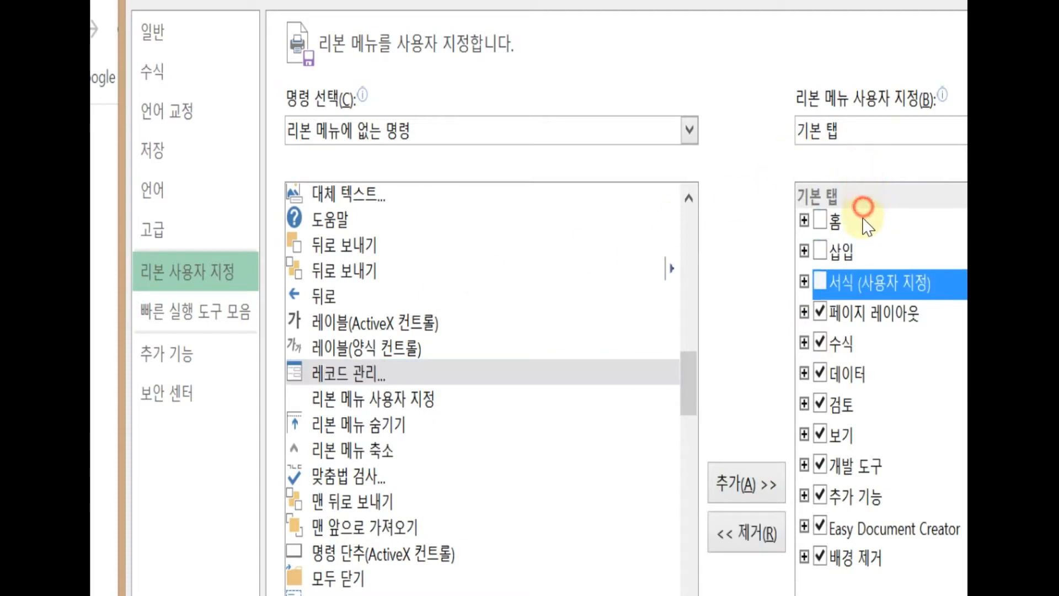
left_click(820, 312)
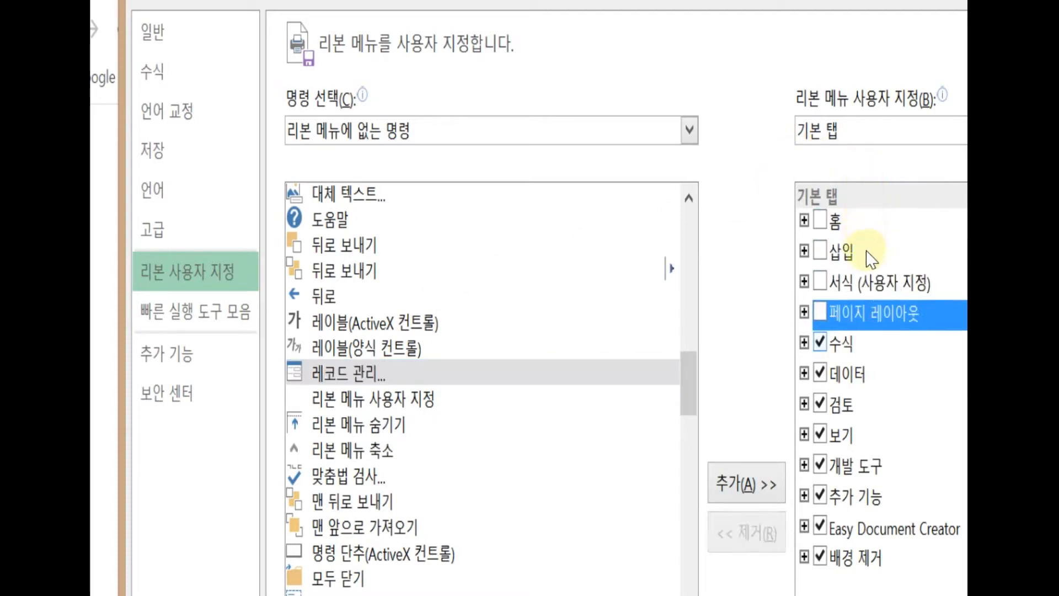
left_click(820, 341)
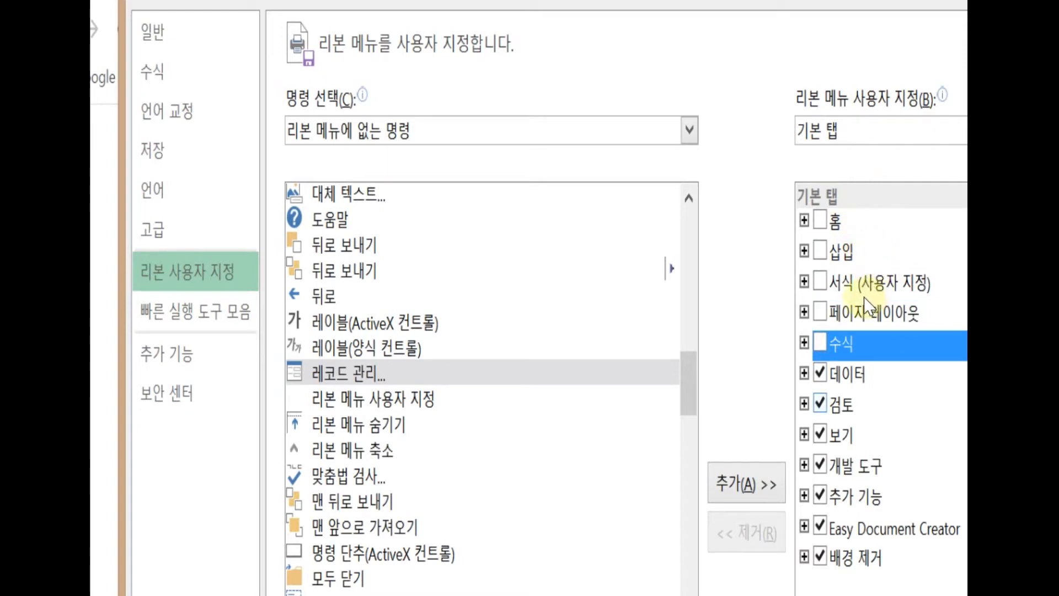
left_click(820, 403)
left_click(820, 433)
left_click(820, 464)
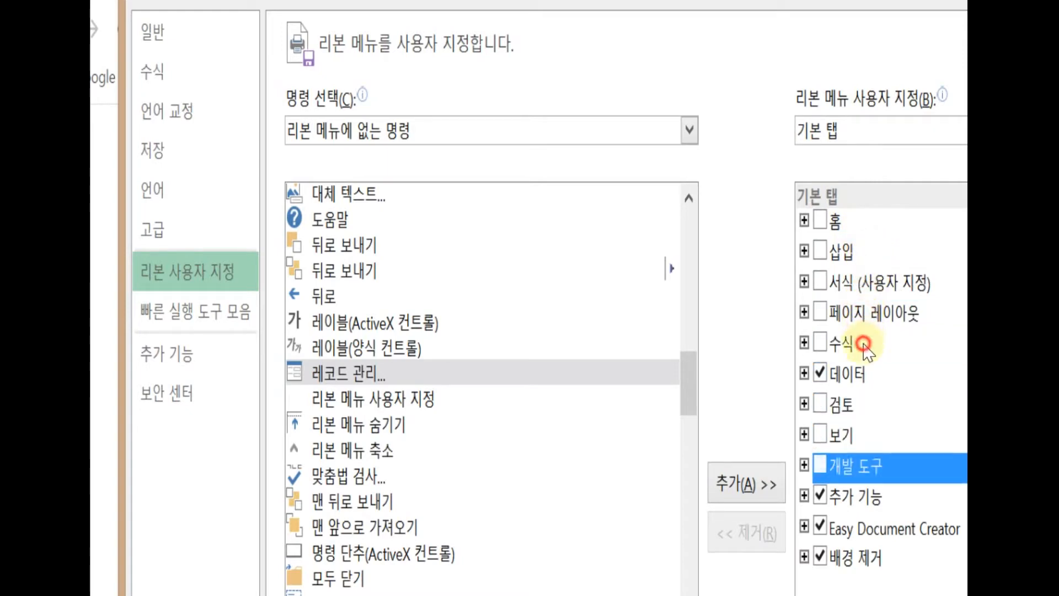
left_click(820, 495)
left_click(820, 525)
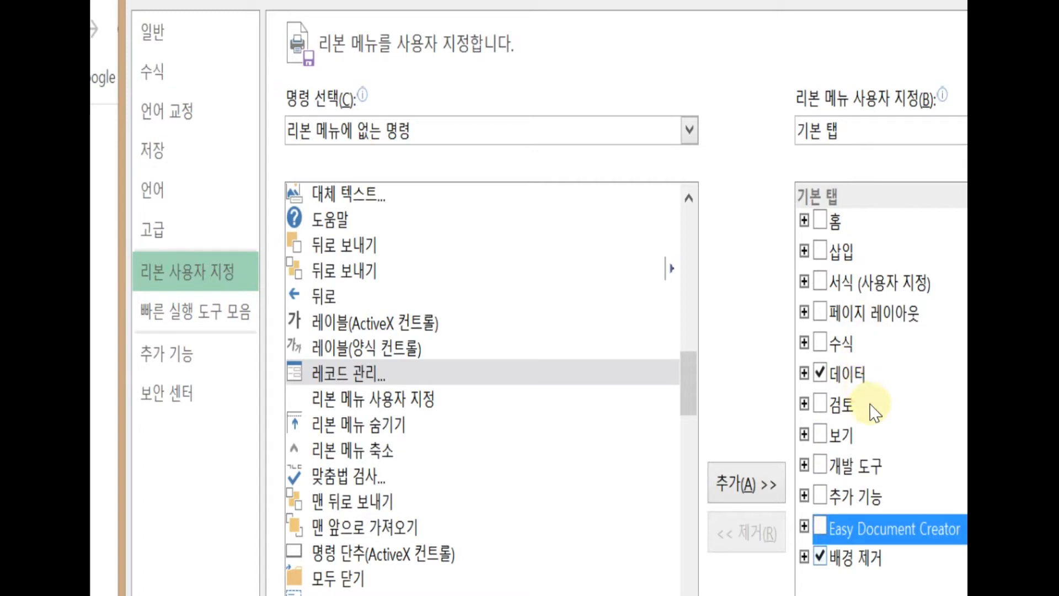
left_click(820, 555)
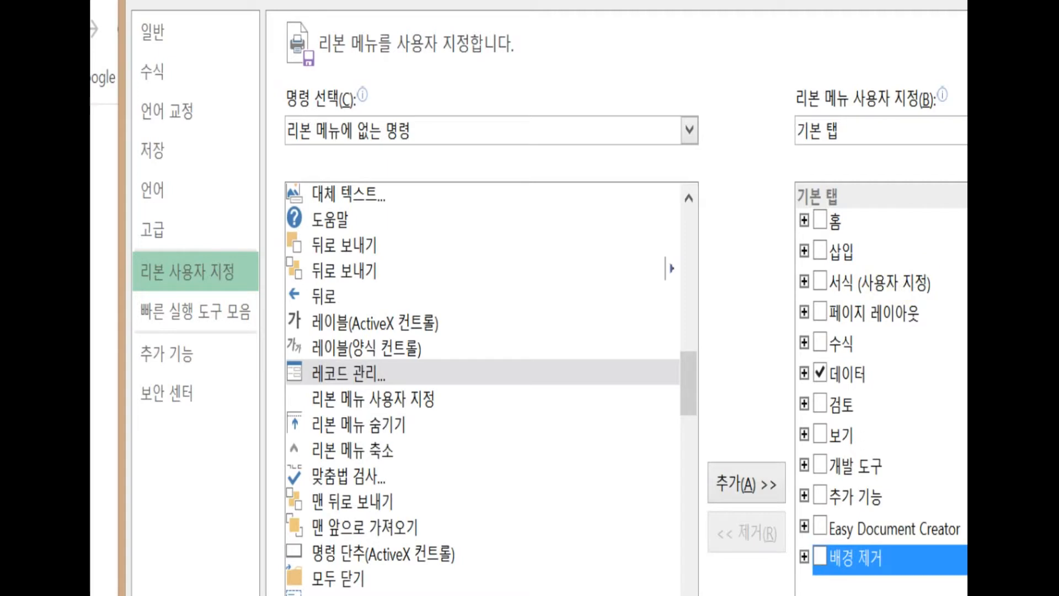
key("Return")
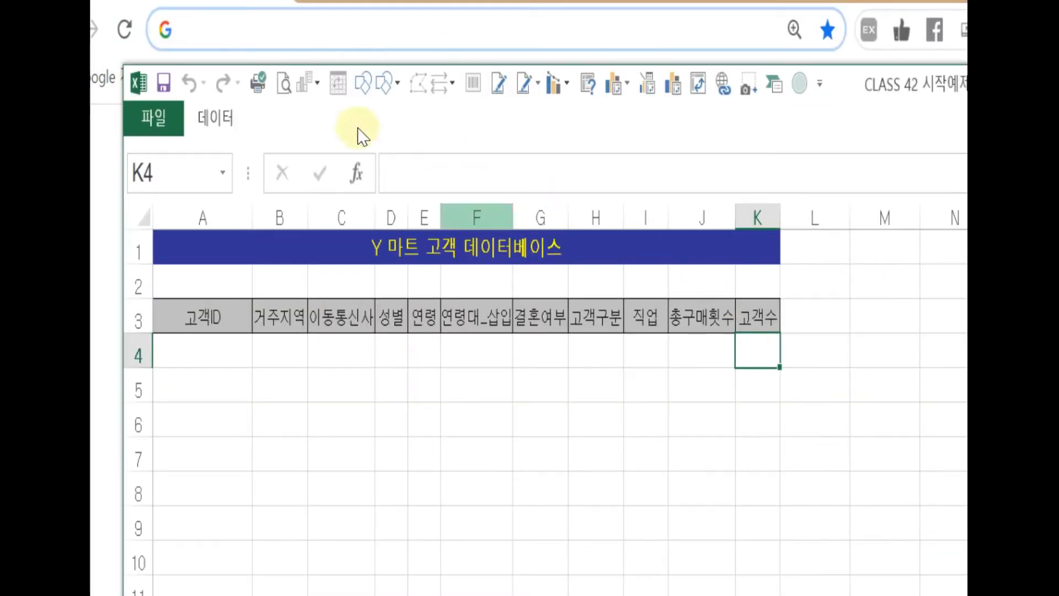
left_click(222, 94)
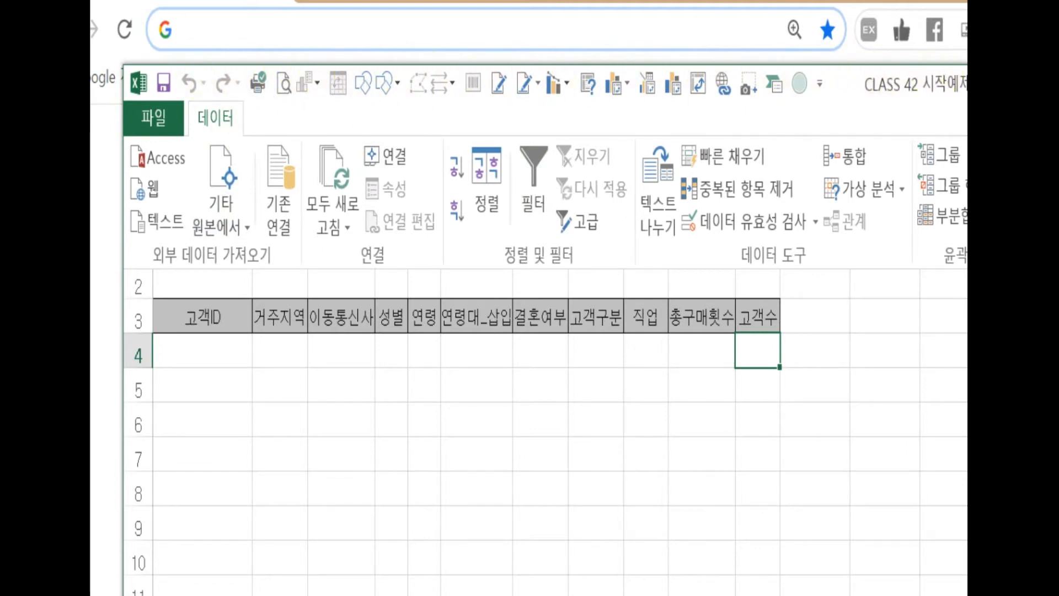
left_click(219, 89)
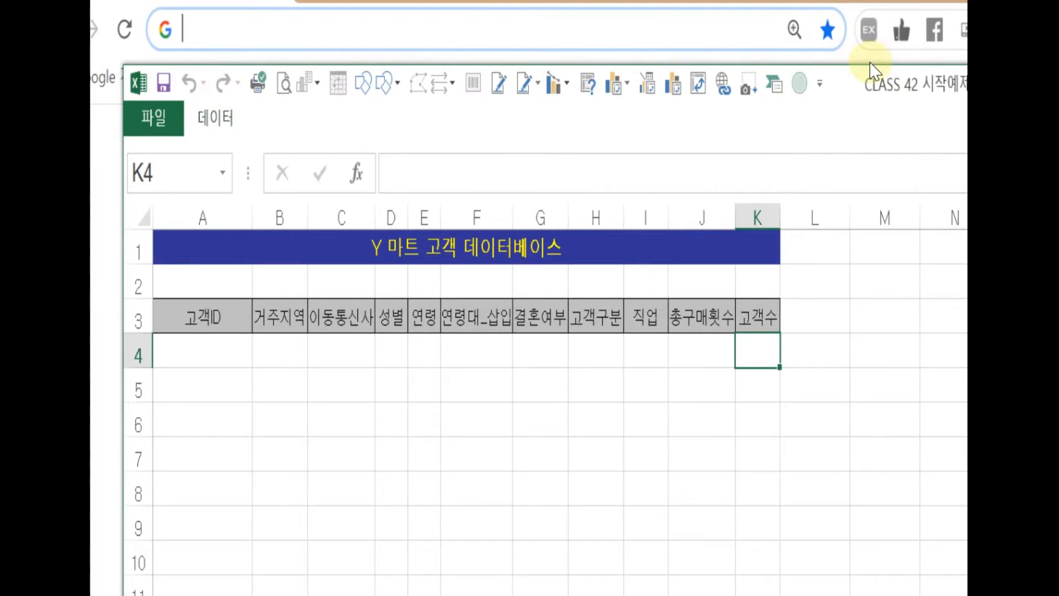
Step: Reopen the ribbon customization options, show all hidden main tabs again from 홈 through 배경 제거, and apply the change
left_click(819, 84)
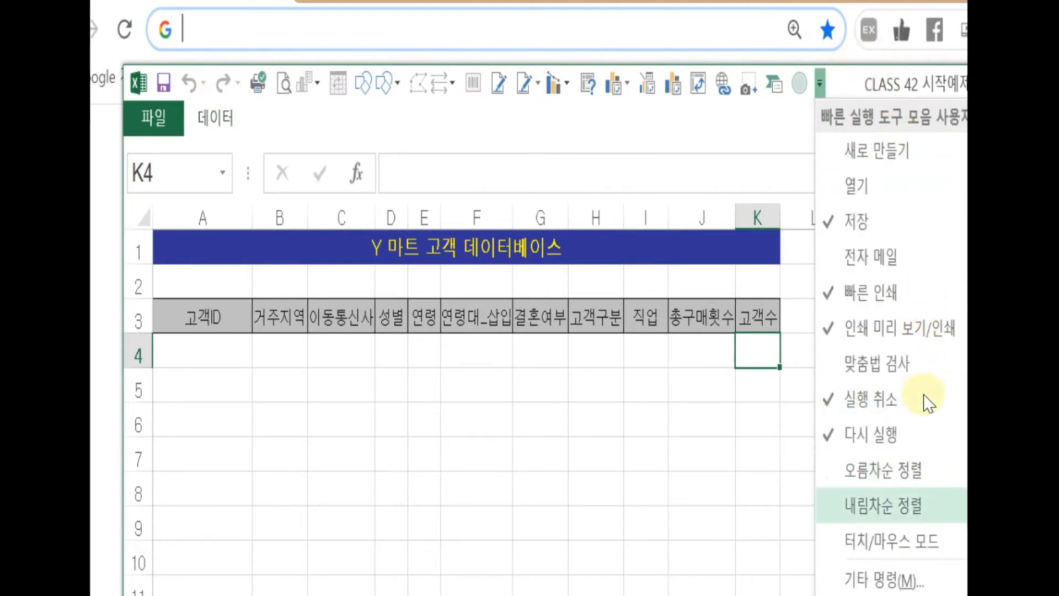
left_click(924, 427)
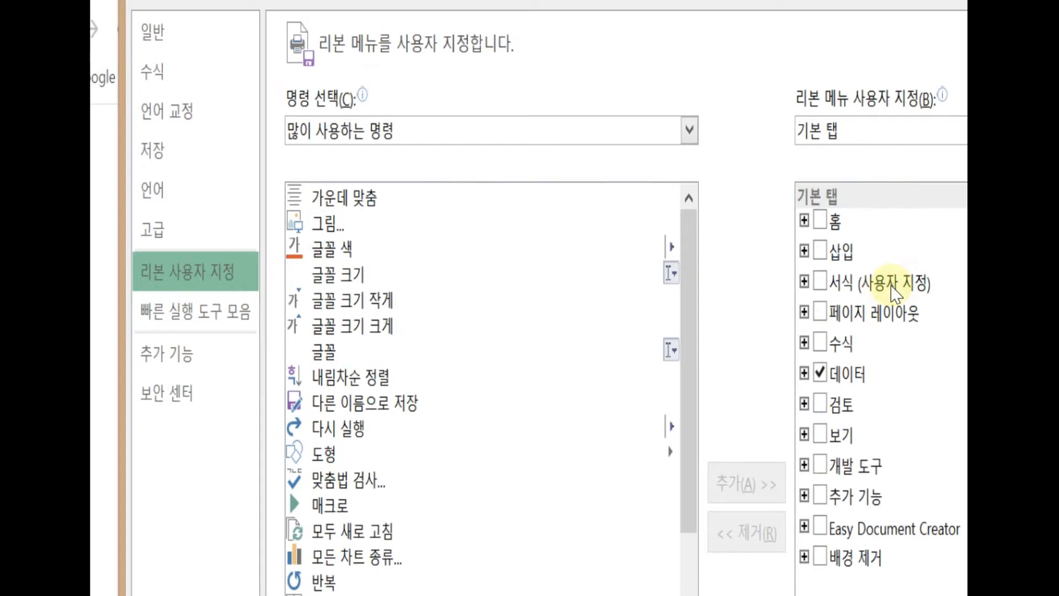
left_click(861, 166)
left_click(863, 183)
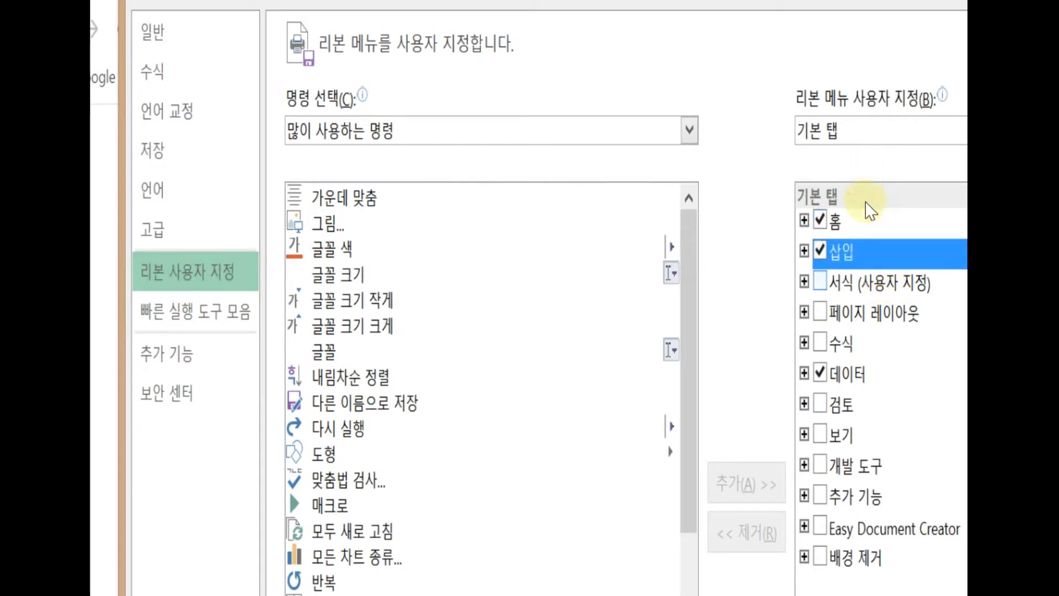
left_click(867, 235)
left_click(865, 229)
left_click(871, 262)
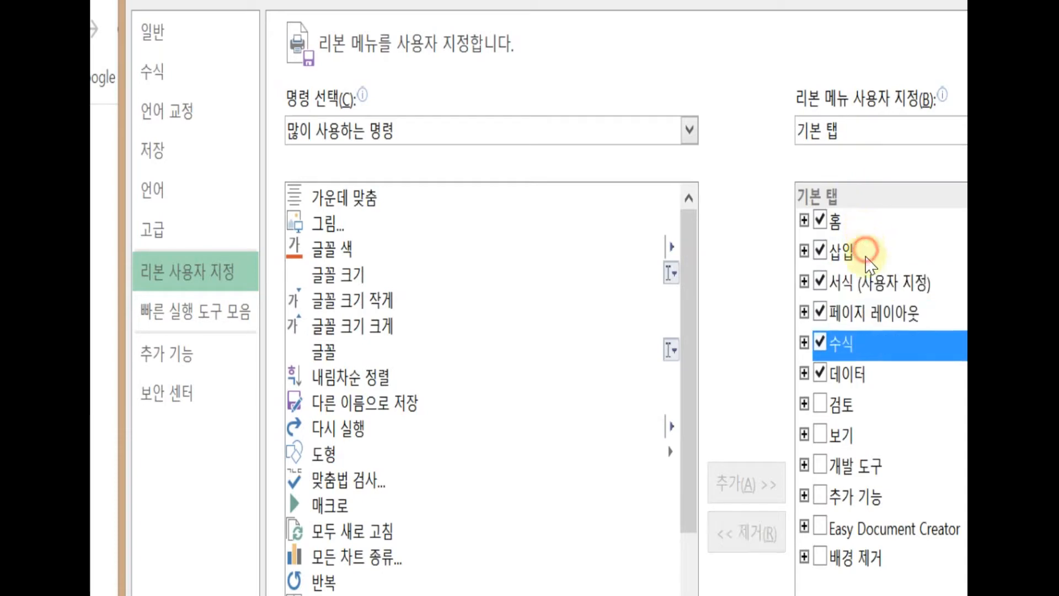
left_click(869, 307)
left_click(868, 317)
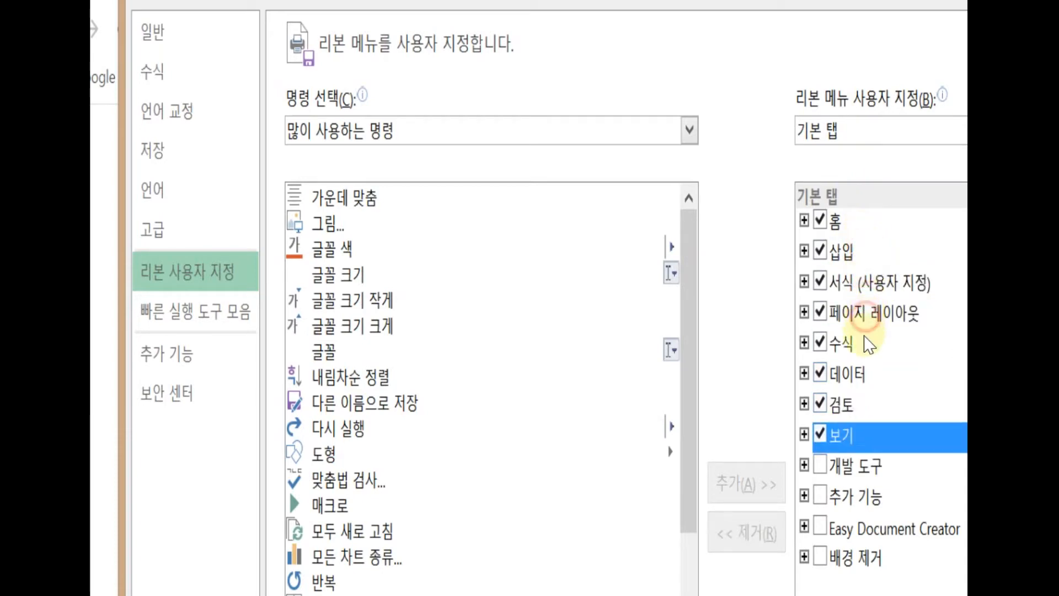
left_click(866, 345)
left_click(867, 371)
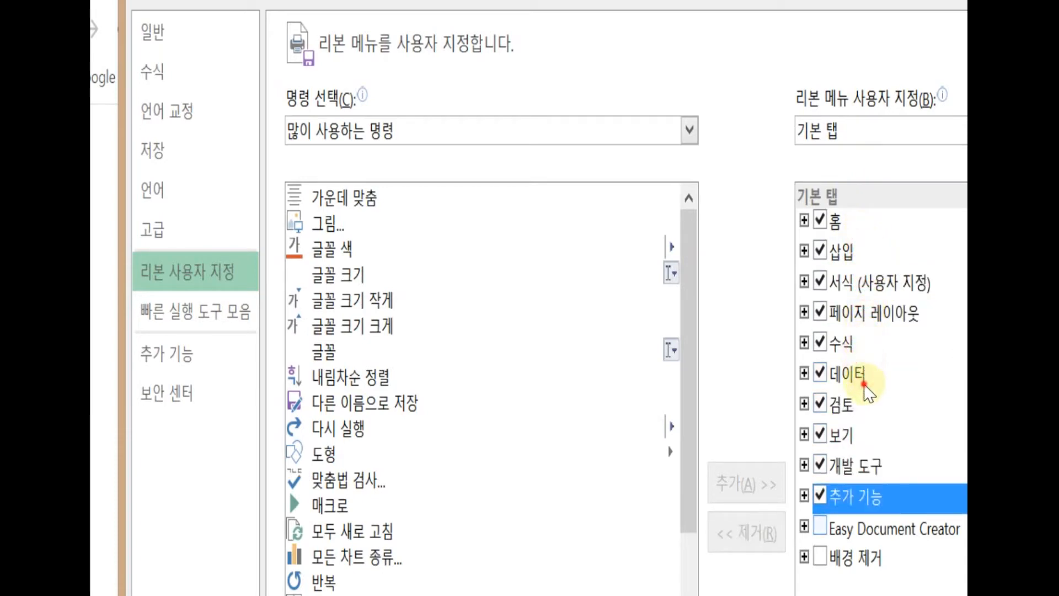
left_click(867, 410)
left_click(866, 406)
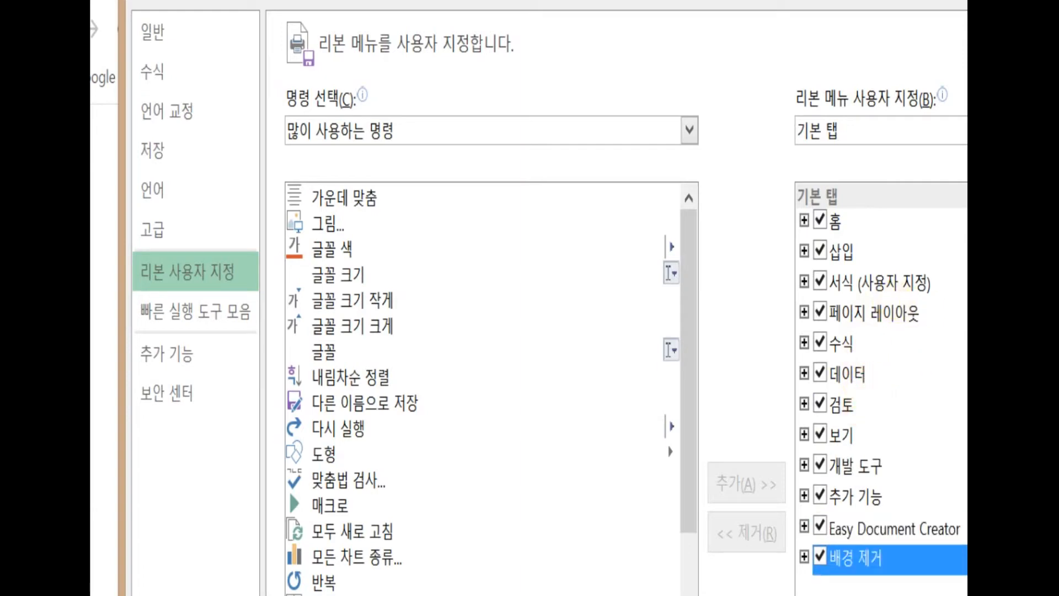
left_click_drag(807, 1, 1058, 347)
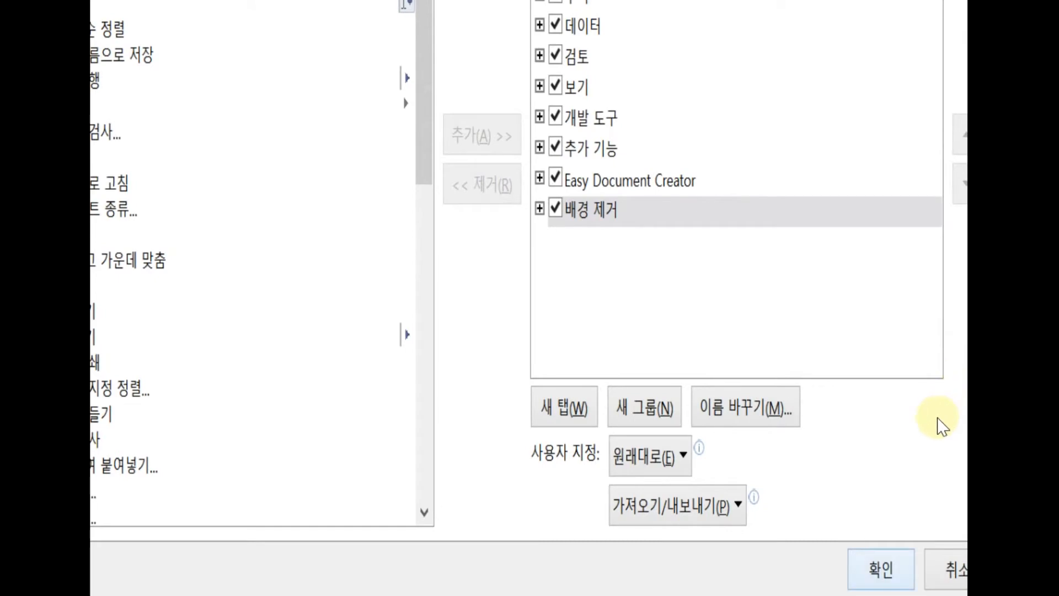
key("Return")
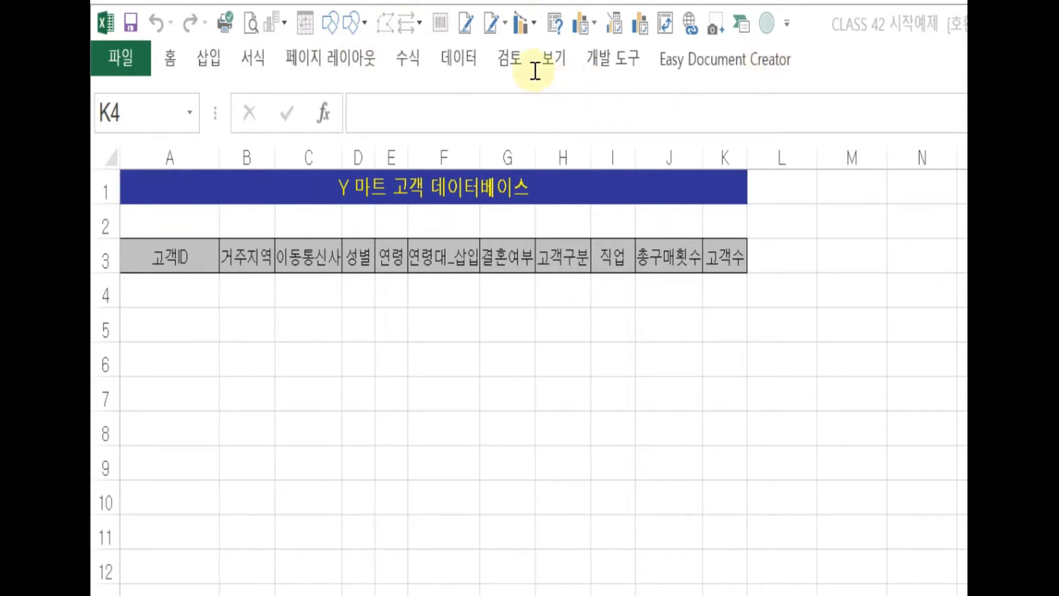
Step: Open the 레코드 관리 data form for the customer database, accepting the list's first row as labels
left_click(493, 43)
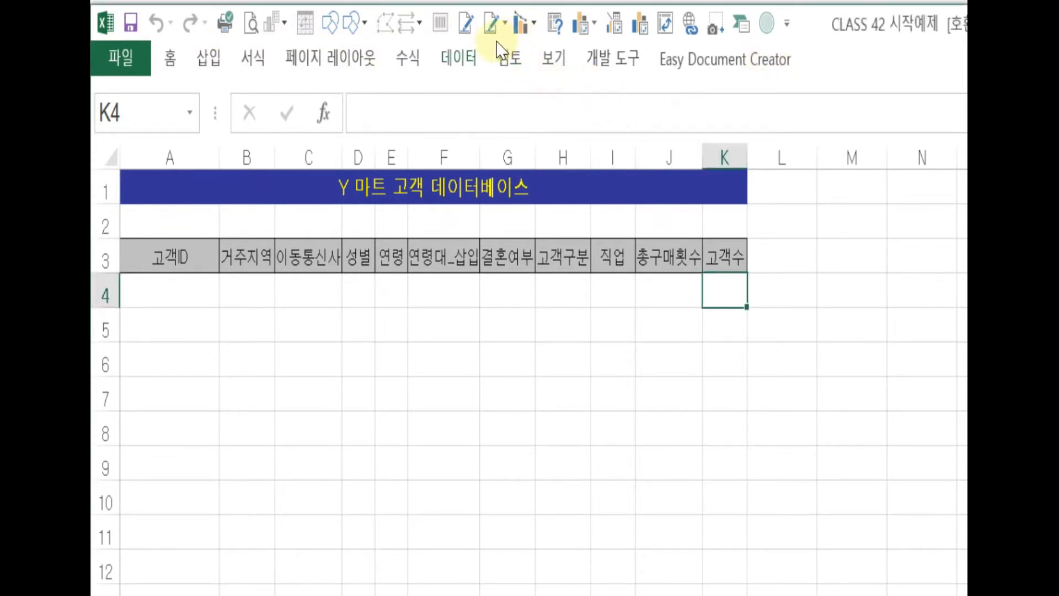
left_click(470, 50)
left_click(678, 1)
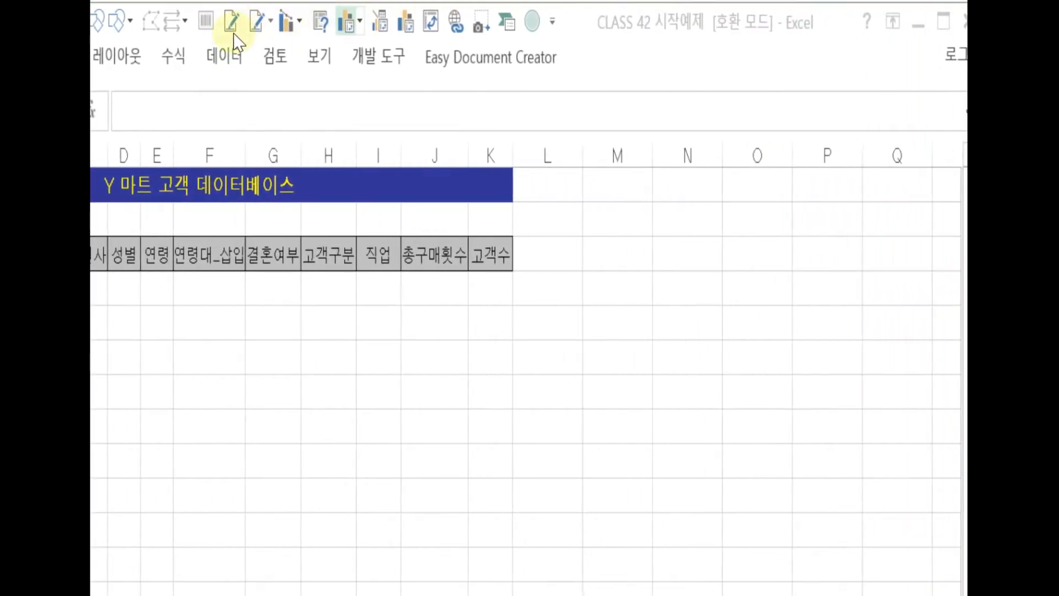
left_click(232, 38)
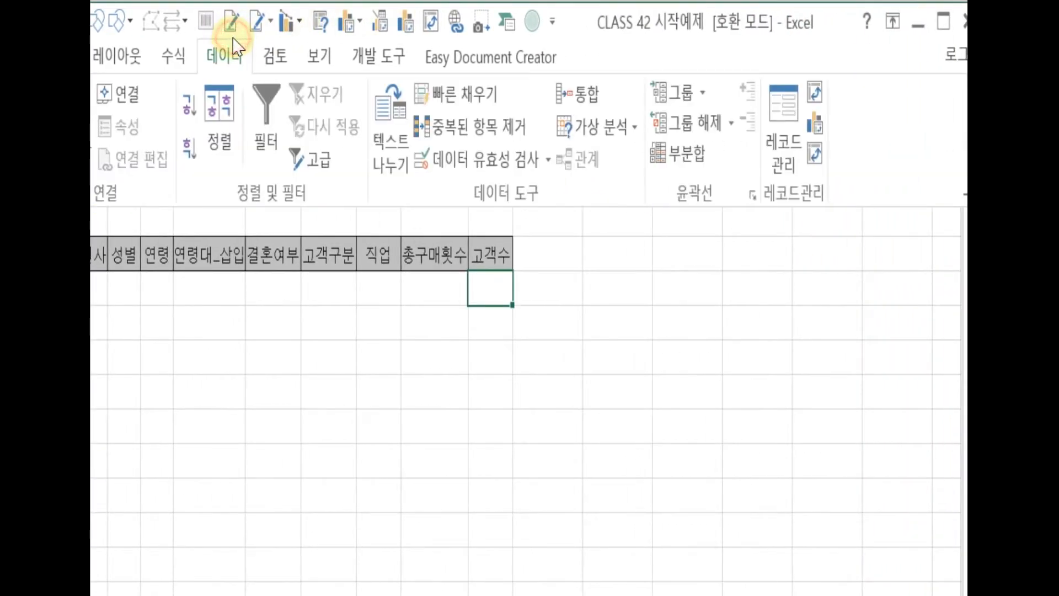
left_click(830, 117)
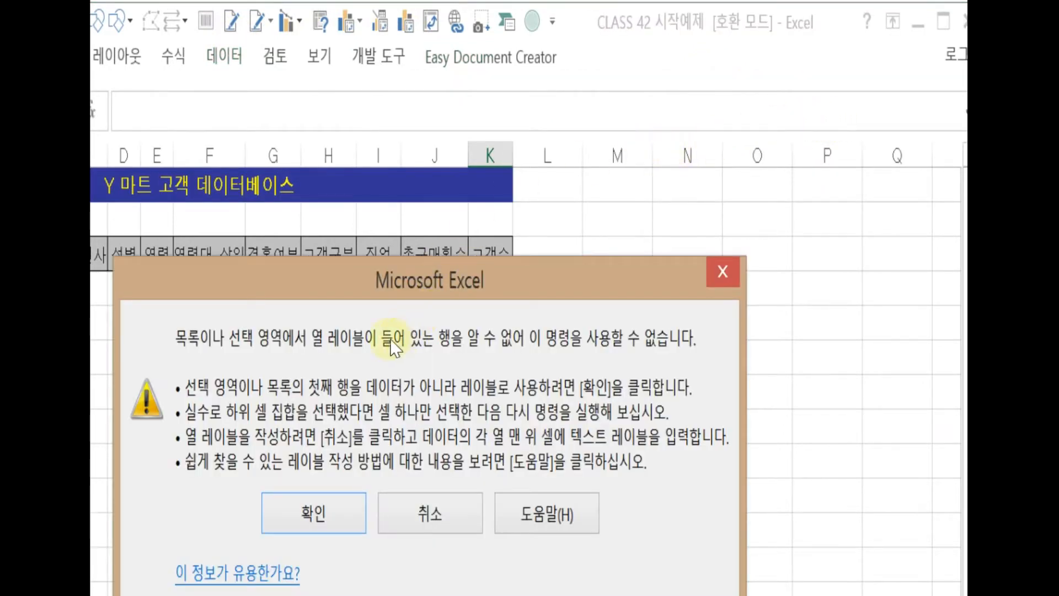
left_click(331, 510)
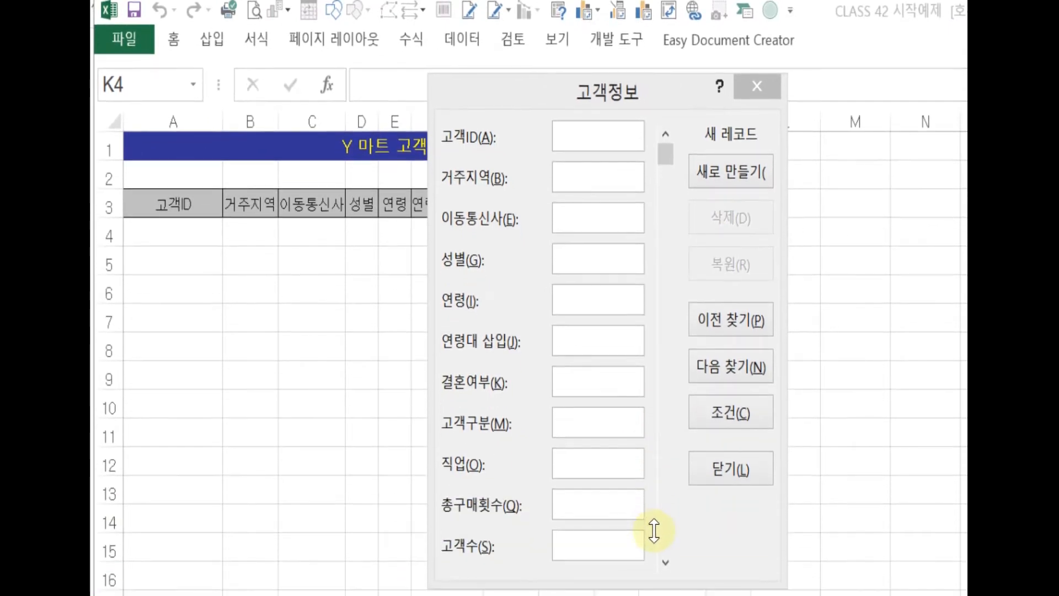
Step: Enter the customer ID in the new record, with 서울 as 거주지역, S as 이동통신사 and M as 성별
left_click(605, 123)
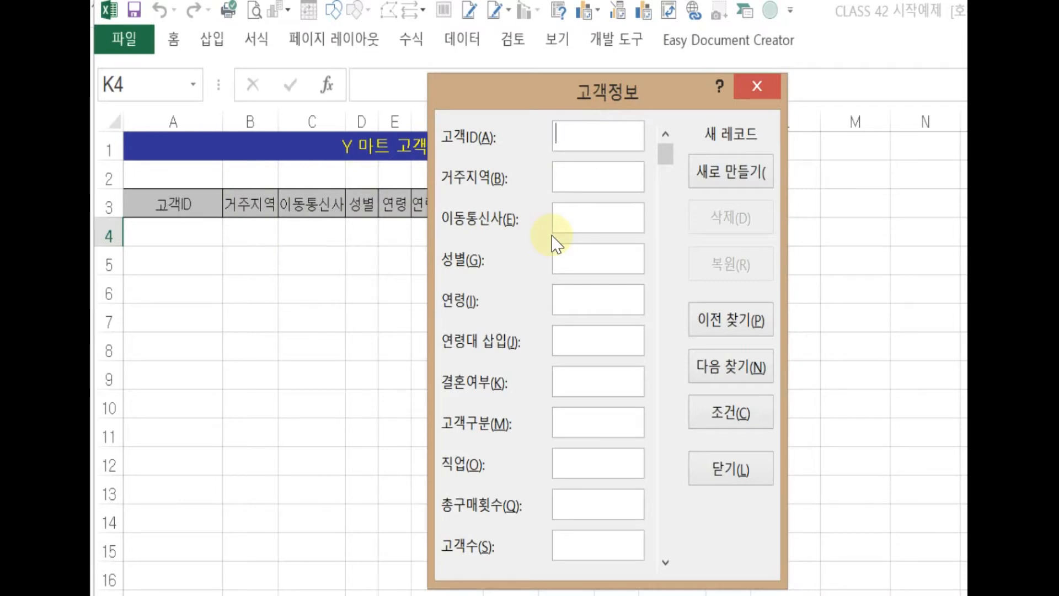
type("A")
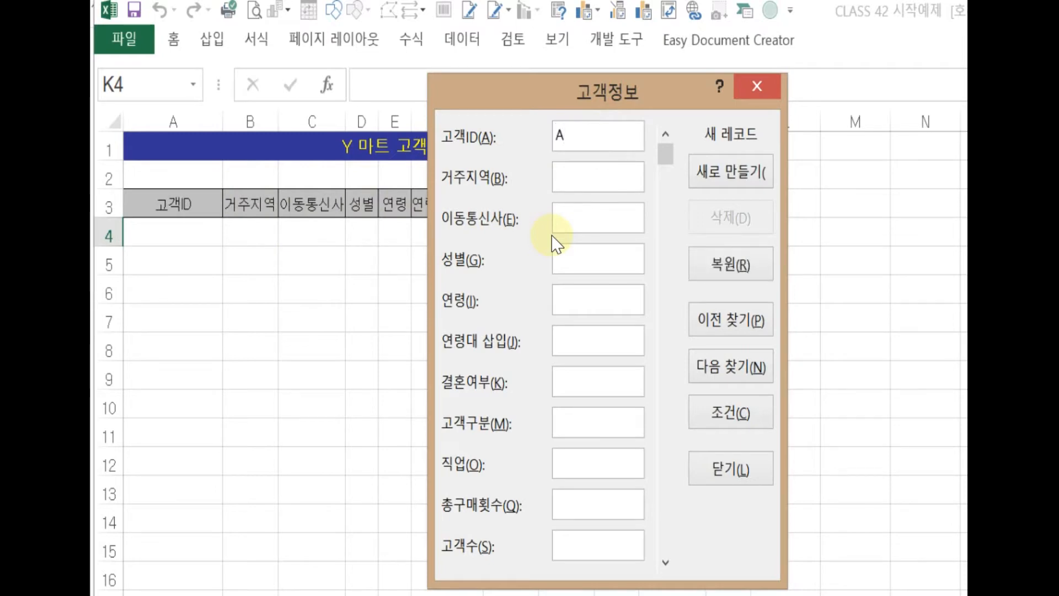
left_click(619, 160)
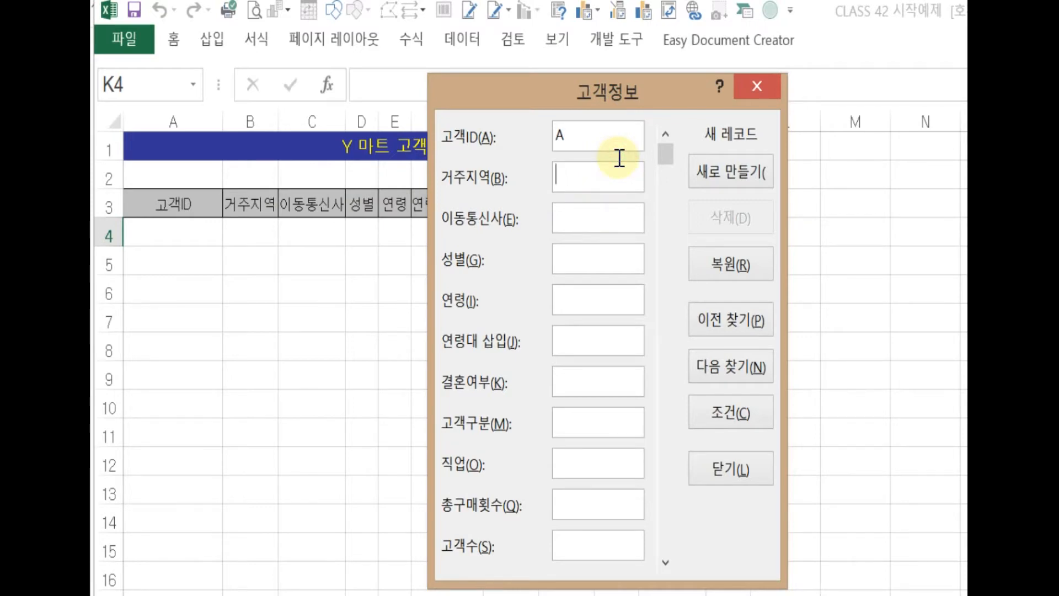
type("서울")
left_click(611, 194)
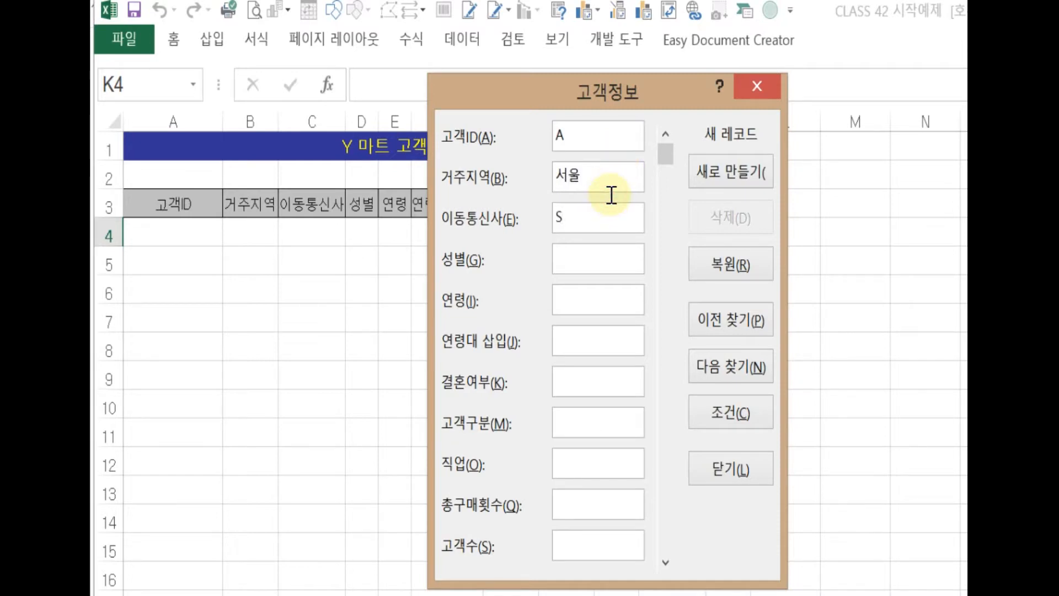
type("S")
left_click(617, 231)
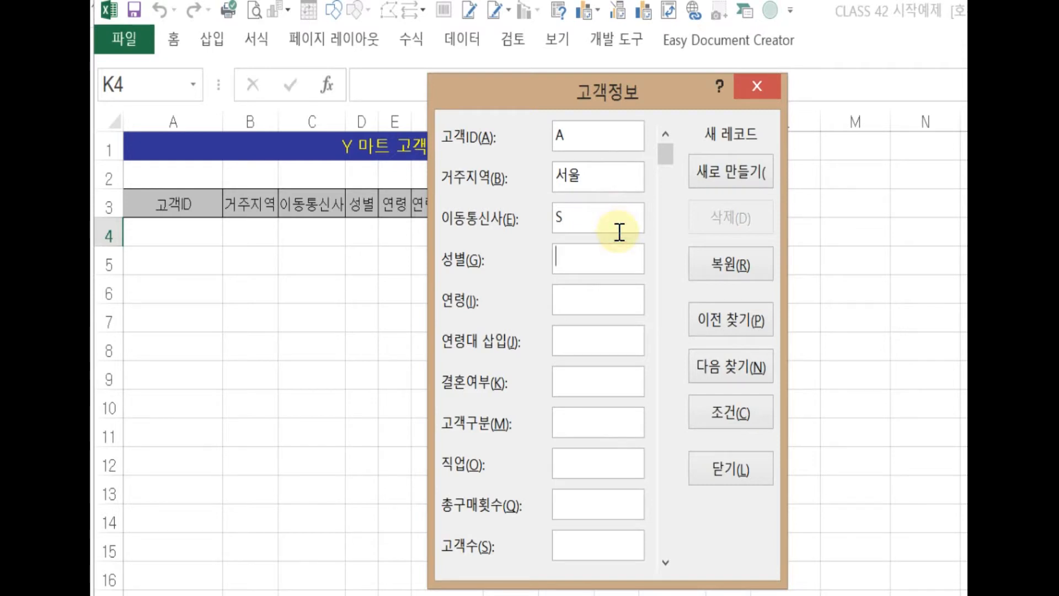
type("M")
Step: Set 연령 to 60 and 연령대 삽입 to 60대, and close the form to write the record to the sheet
key("Tab")
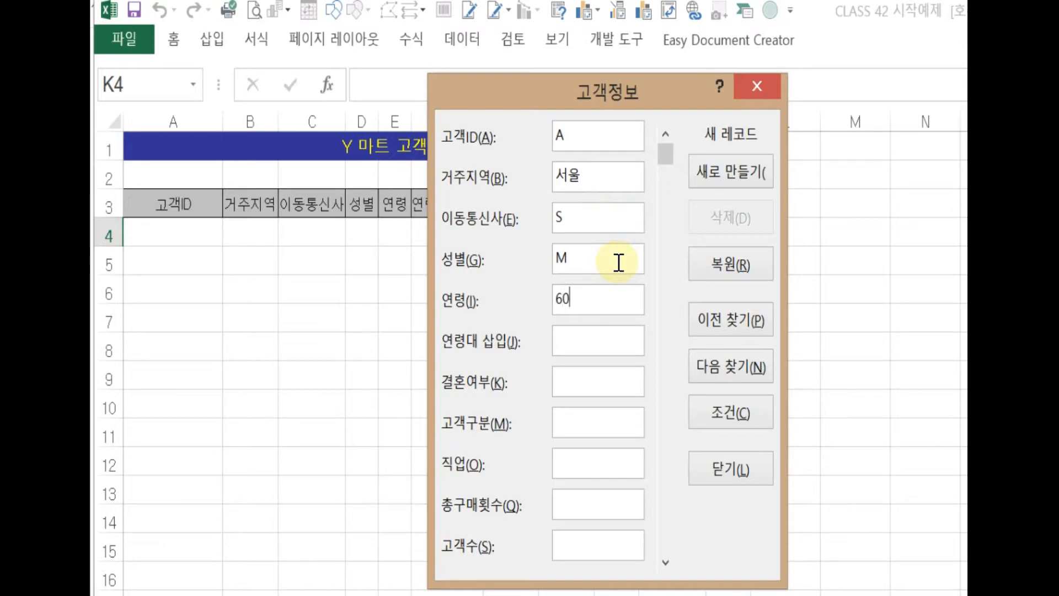
key("Tab")
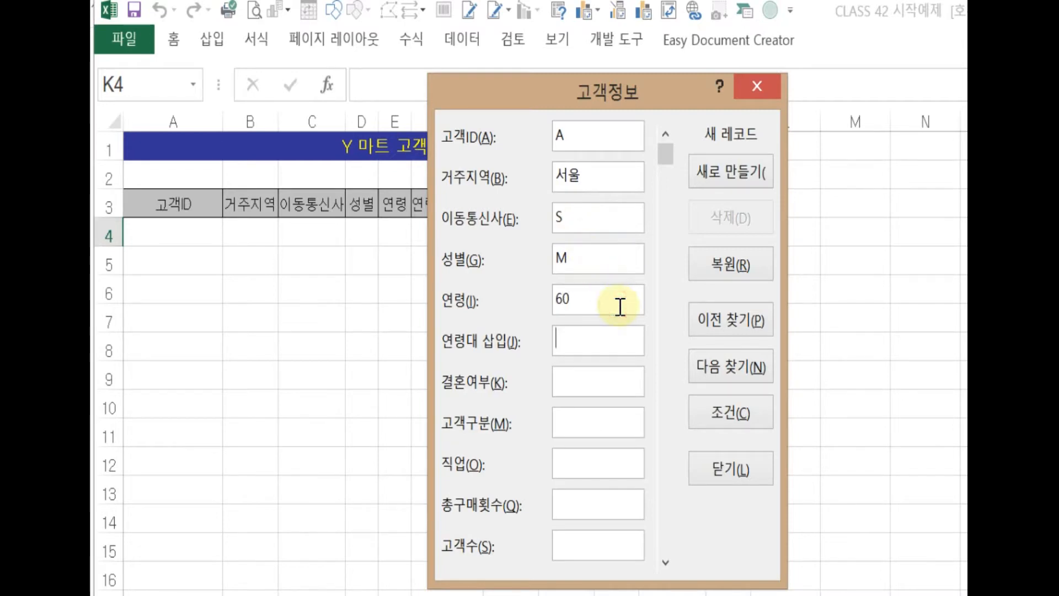
type("8")
key("BackSpace")
type("60대")
left_click(629, 368)
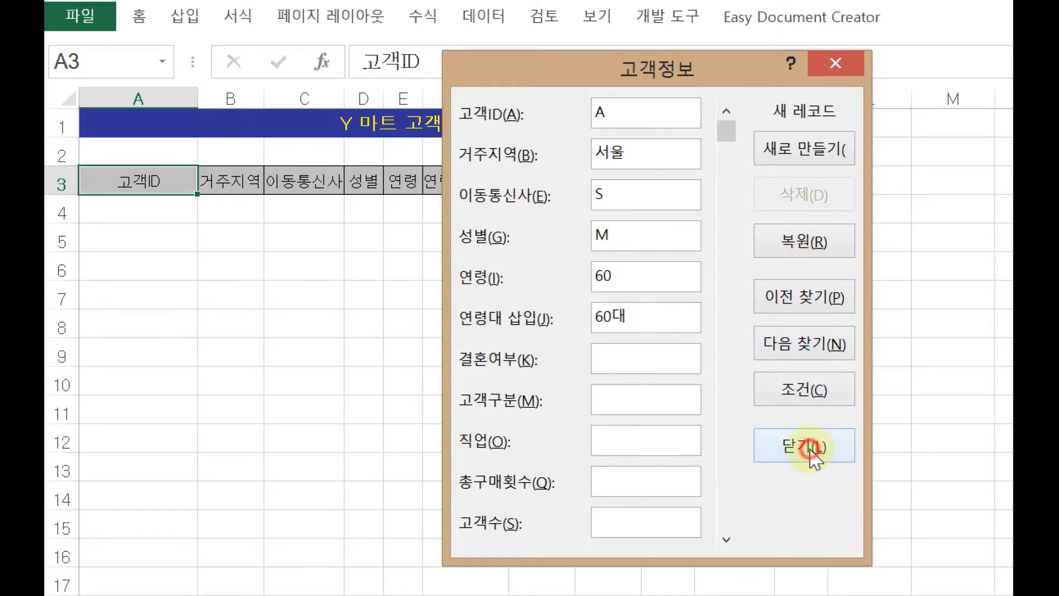
left_click(809, 448)
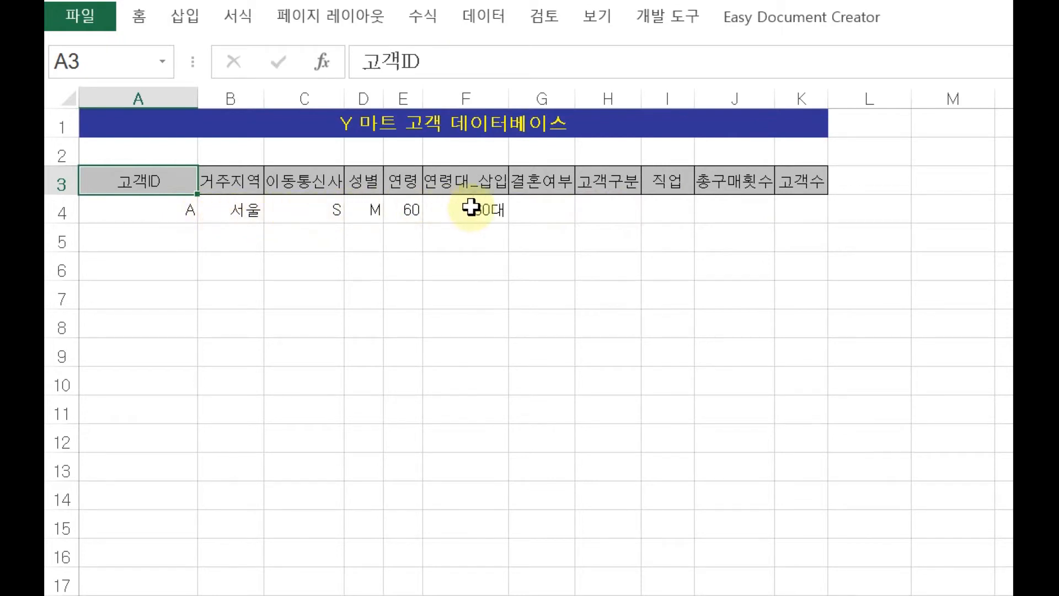
Step: Reopen the 레코드 관리 form and delete the customer record just entered, confirming the deletion
left_click(484, 15)
left_click(1013, 72)
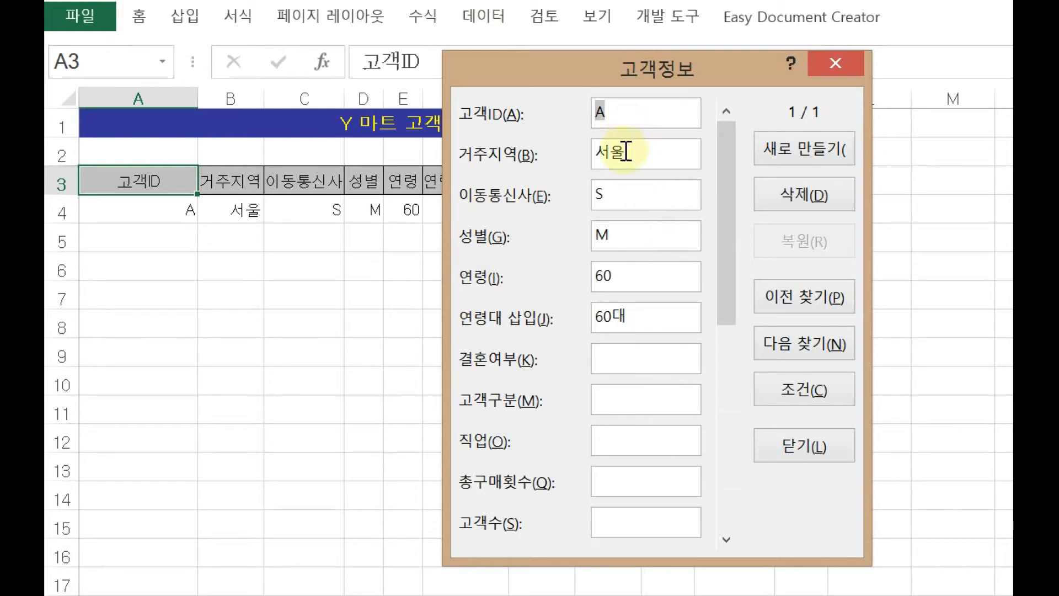
left_click(771, 201)
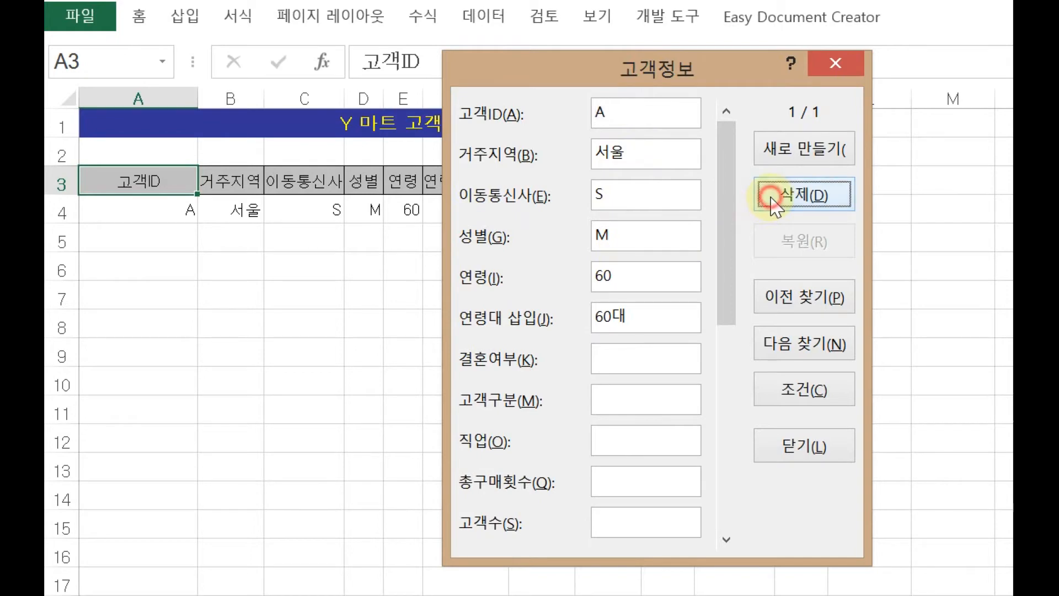
left_click(654, 353)
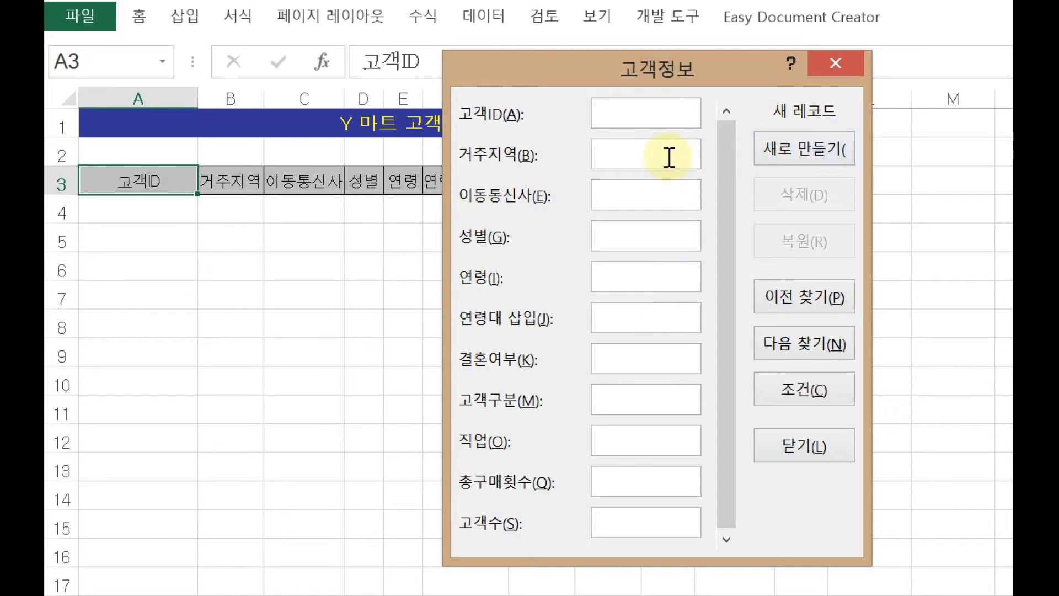
Step: View the 조건 criteria mode of the customer form, return to record entry, and close the form
left_click(798, 401)
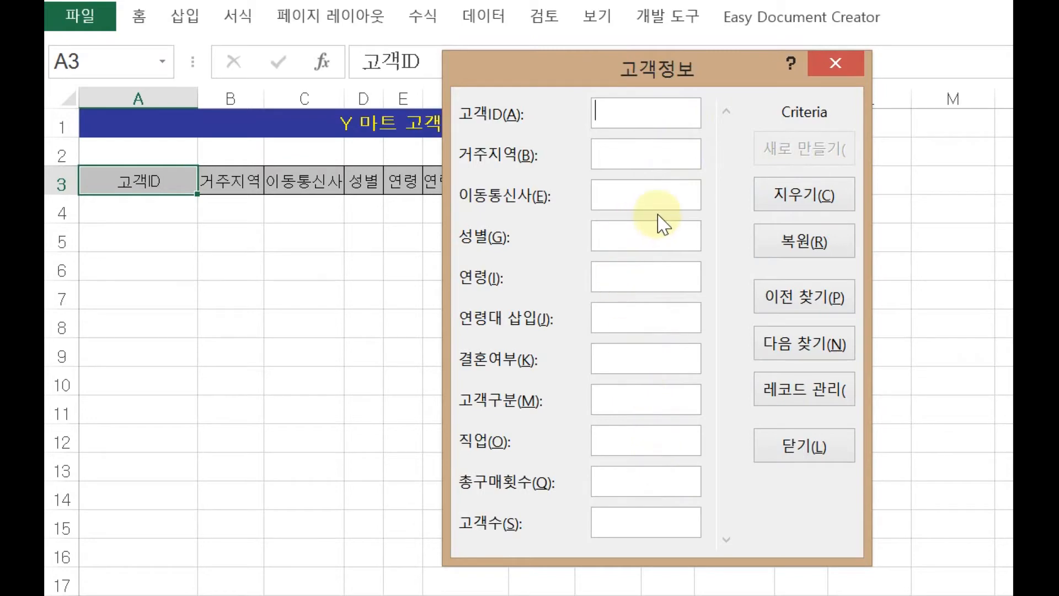
left_click(782, 393)
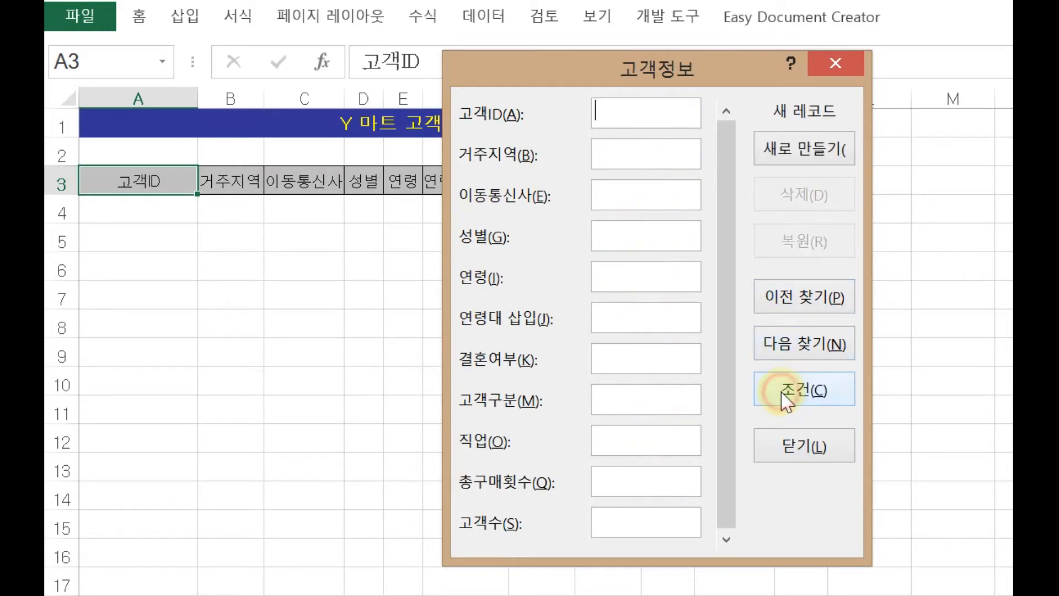
left_click(835, 64)
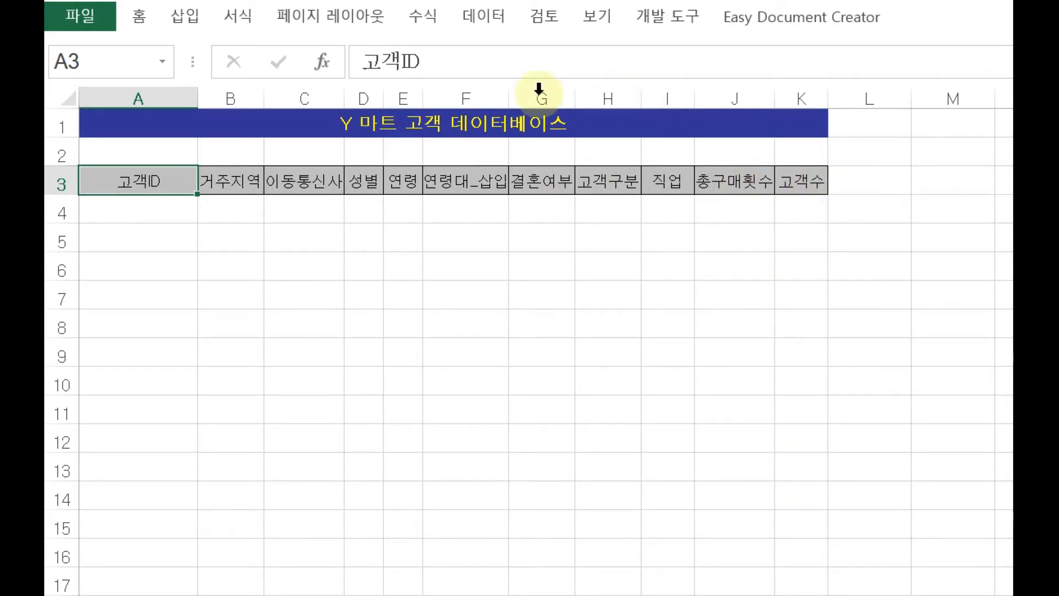
Step: Review the field headers in row 3 and the blank record cells below them, ending on the 고객ID header
left_click(143, 206)
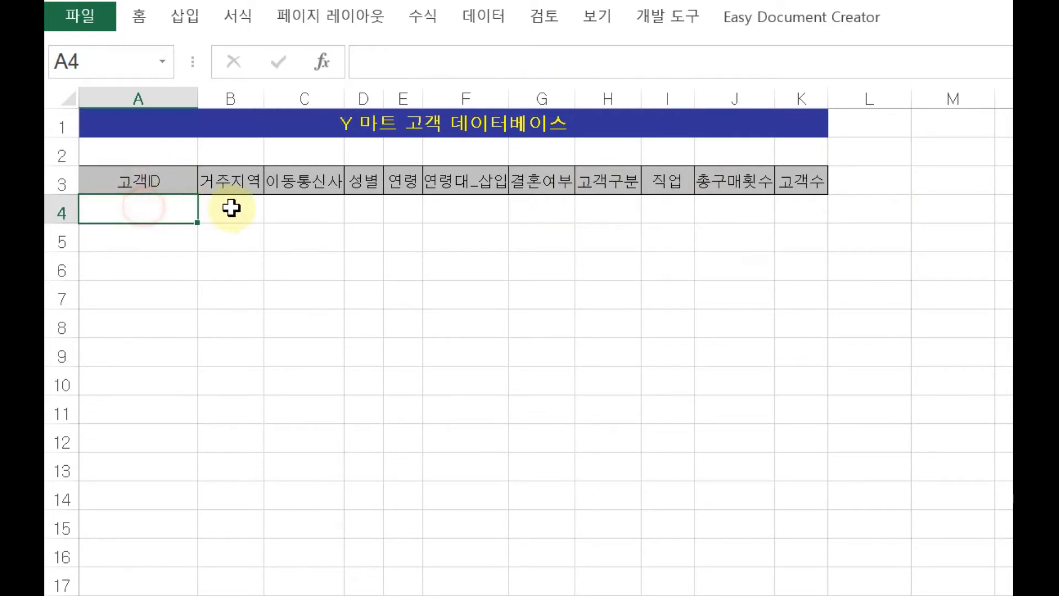
left_click(231, 208)
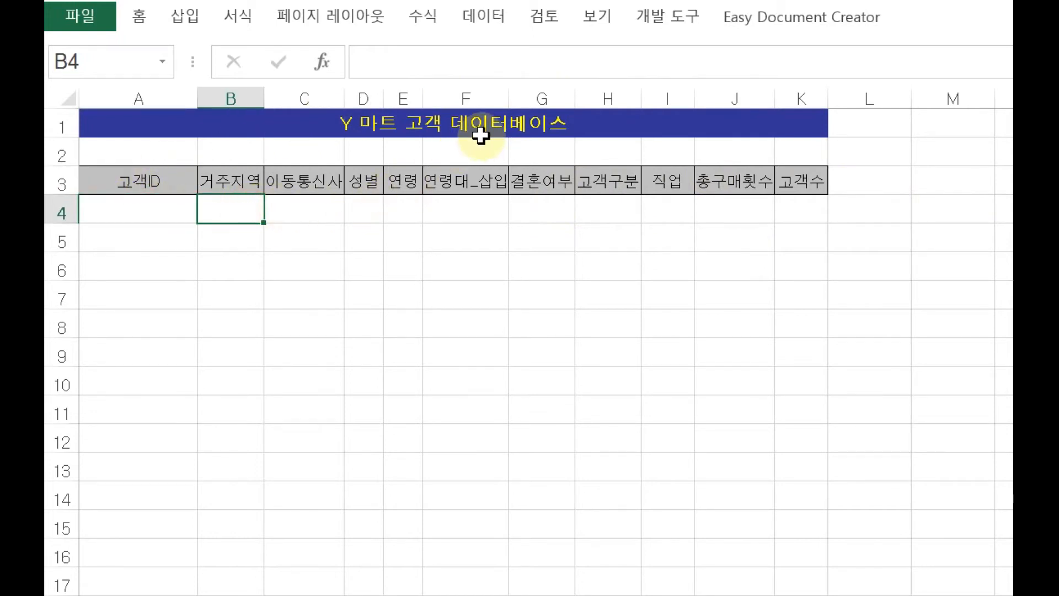
left_click(287, 256)
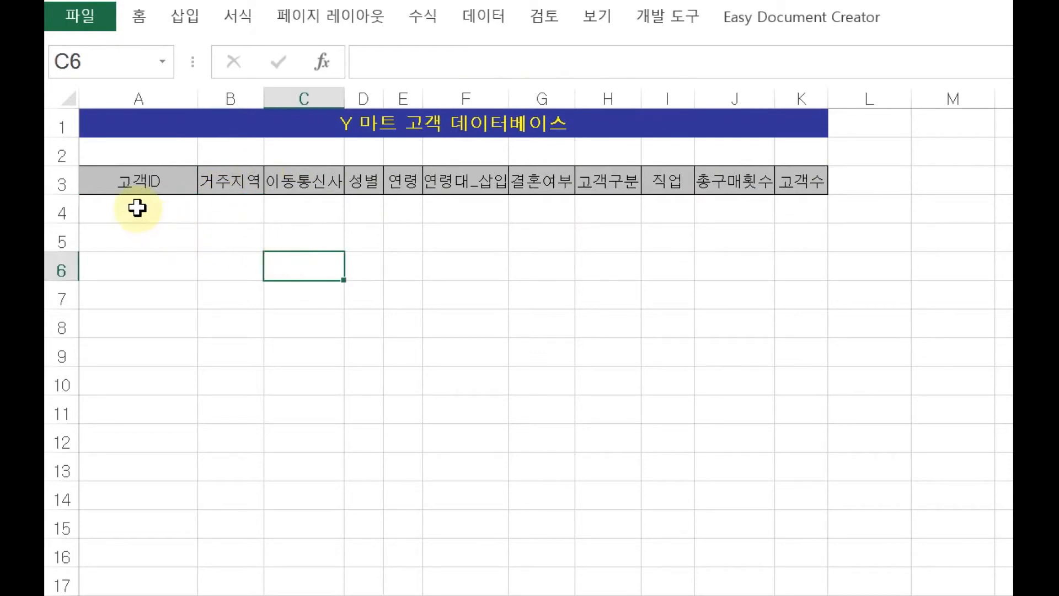
left_click(152, 174)
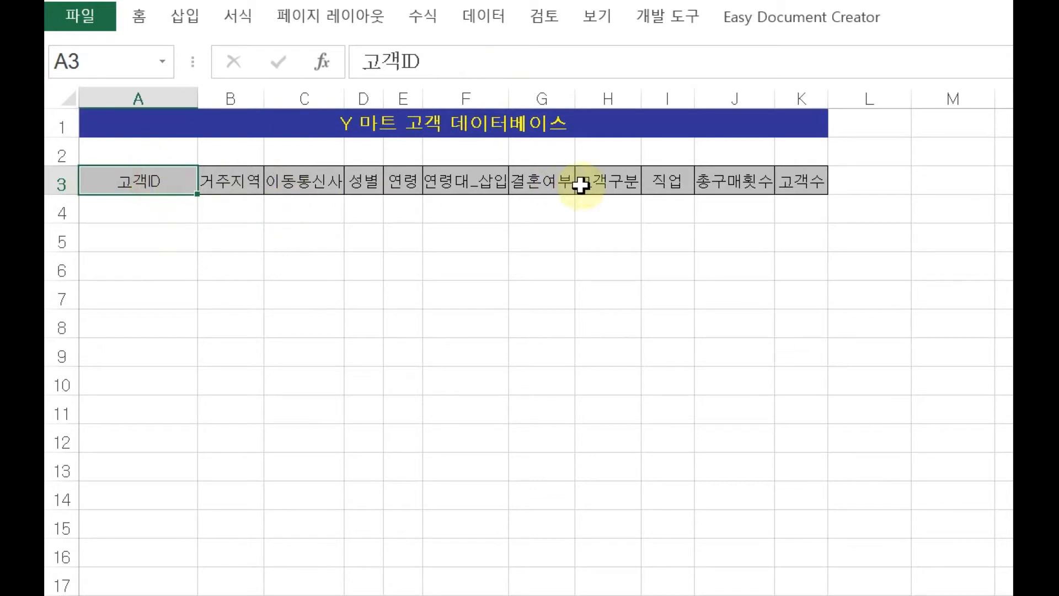
left_click(120, 206)
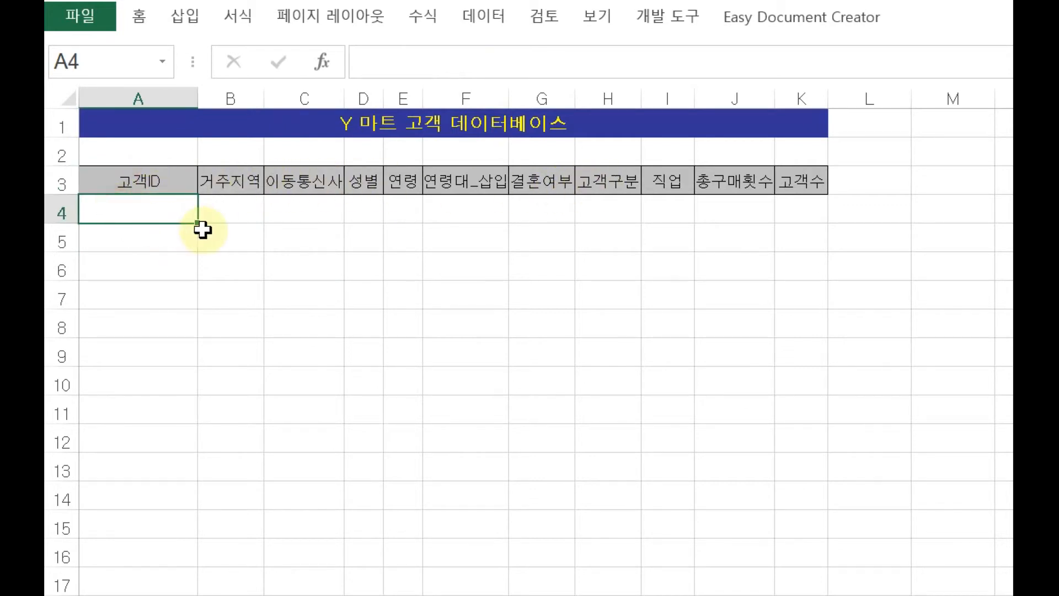
left_click(170, 183)
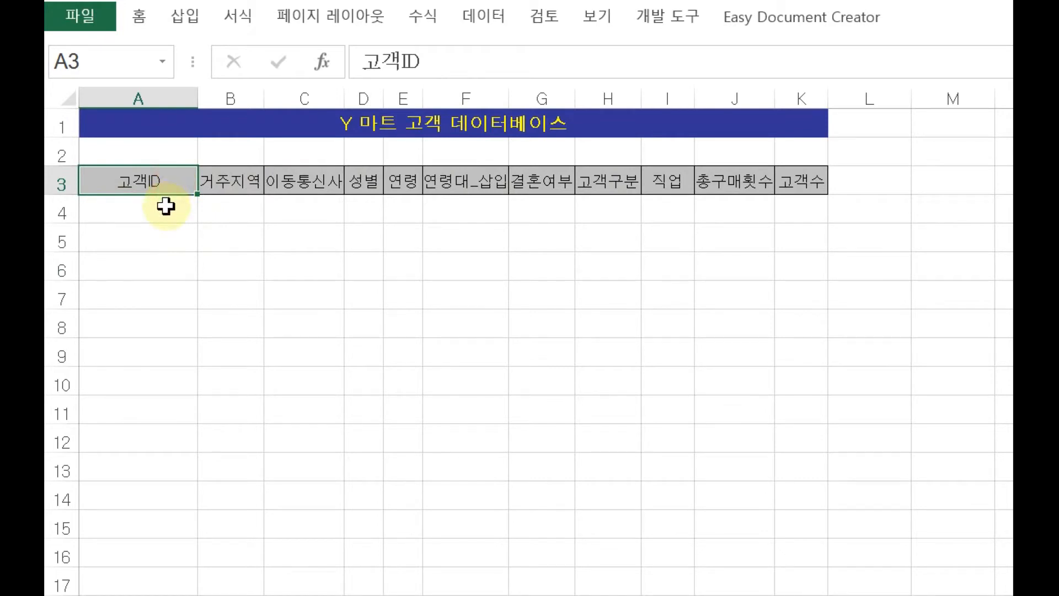
Step: Review the blank record cells and go through the row 3 field headers one by one, from 고객ID to 고객수
left_click(166, 206)
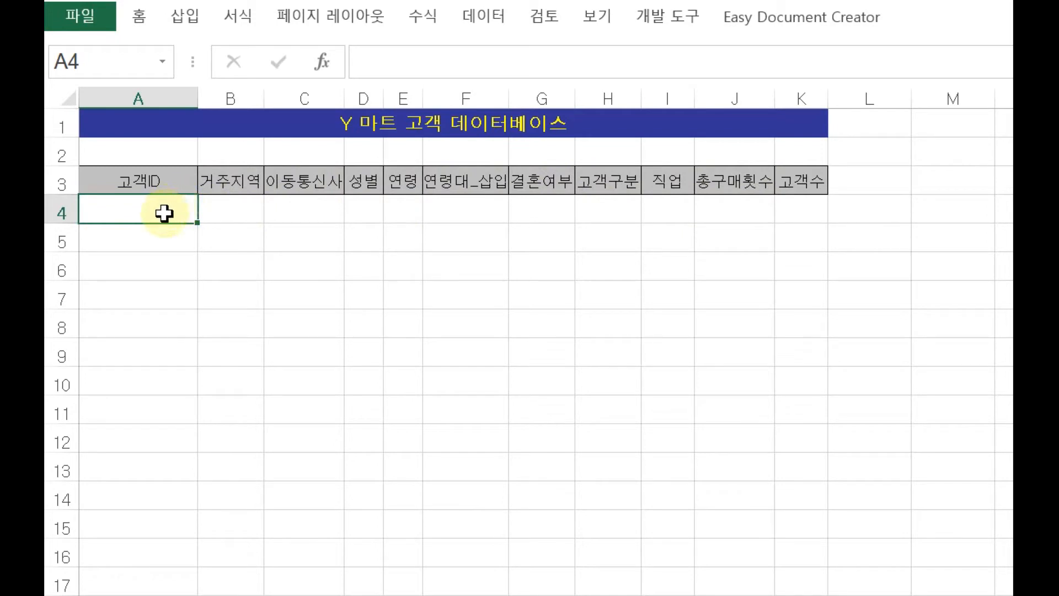
left_click(211, 265)
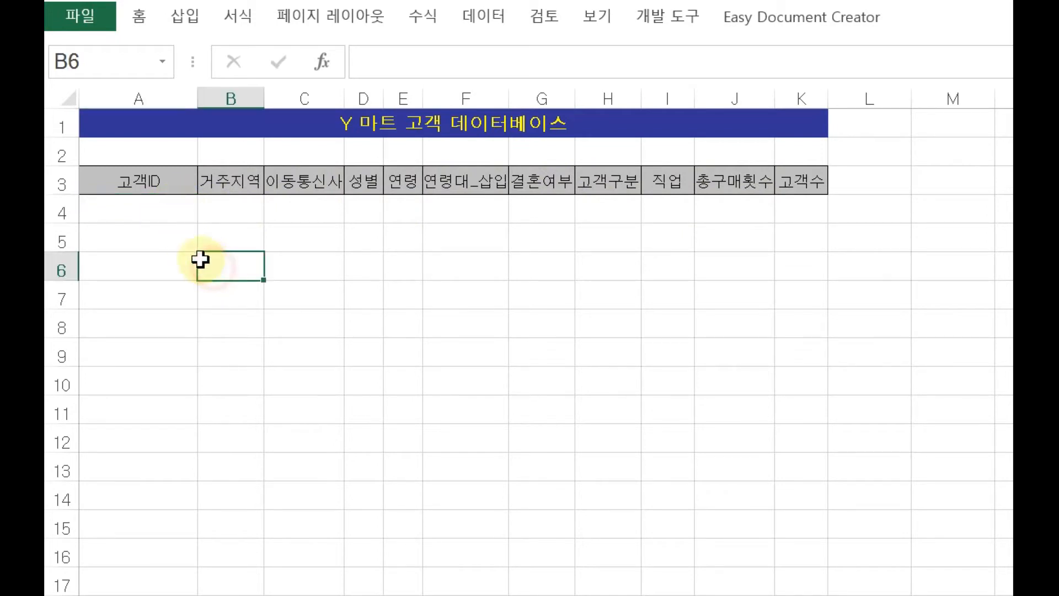
left_click(137, 211)
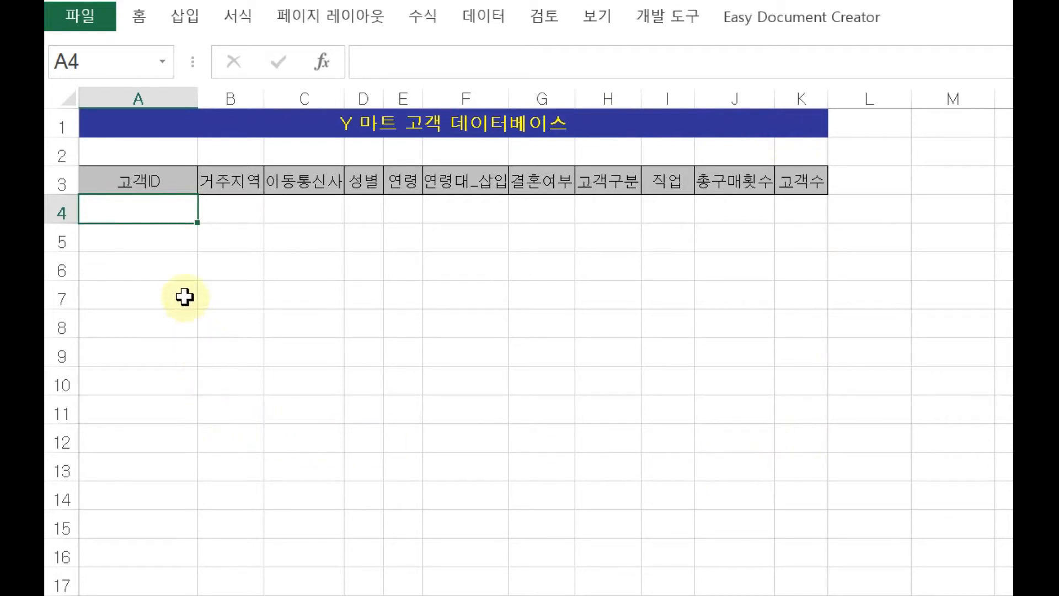
left_click(166, 181)
left_click(253, 177)
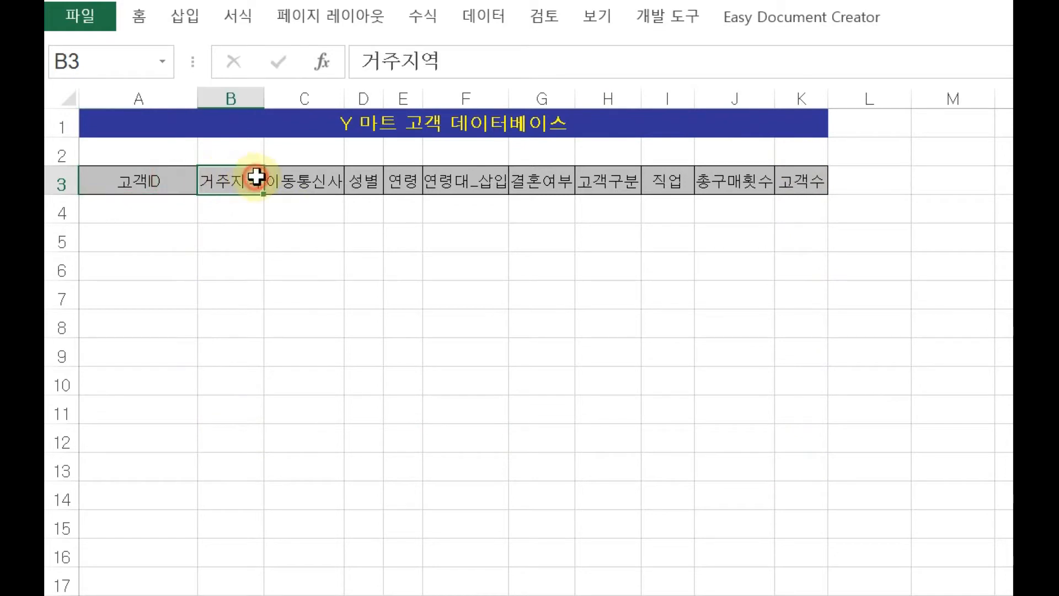
left_click(300, 179)
left_click(350, 179)
left_click(399, 179)
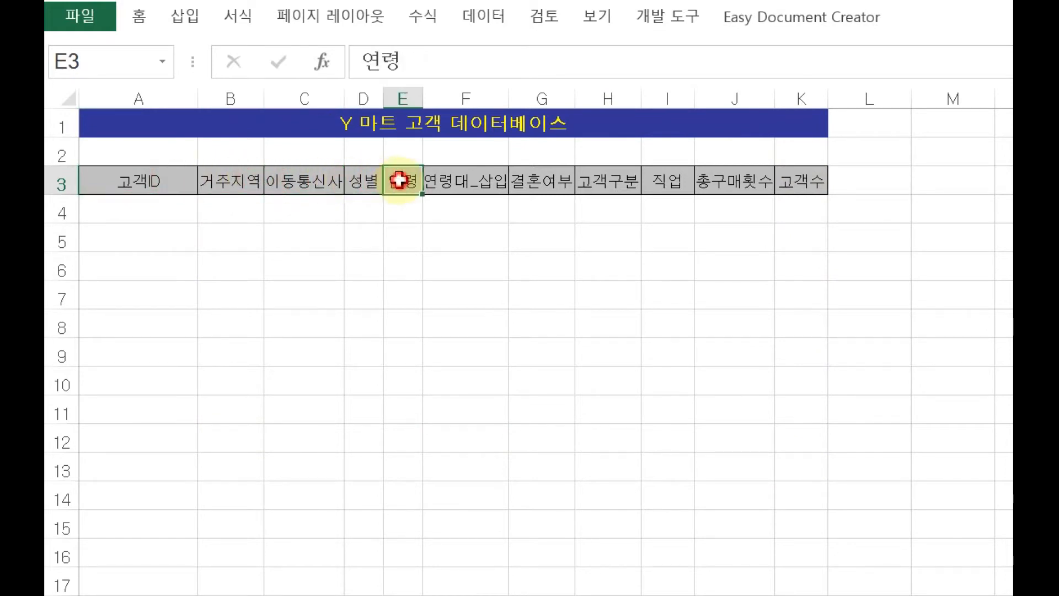
left_click(474, 180)
left_click(527, 188)
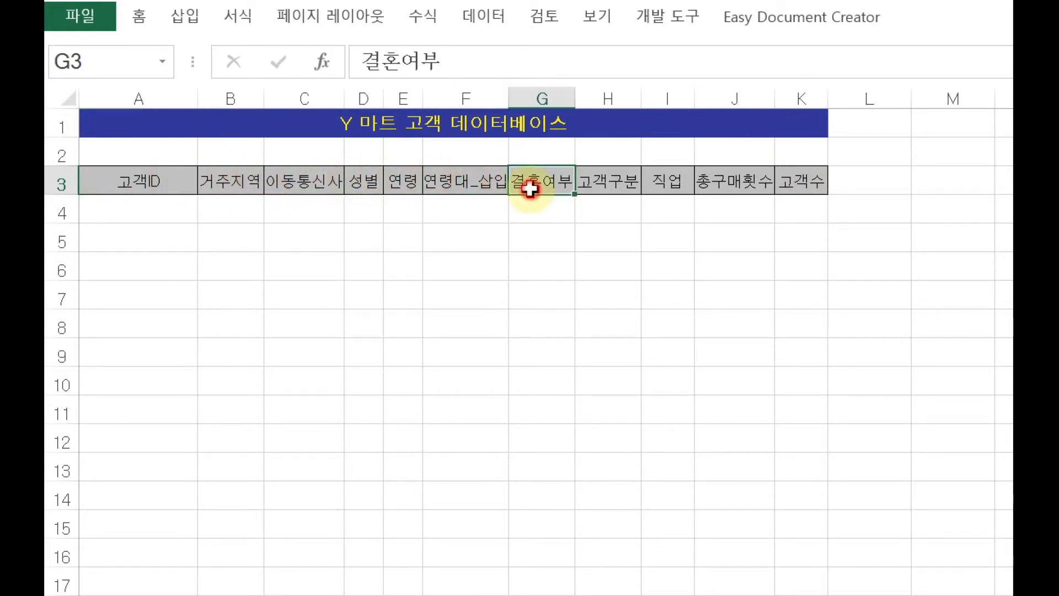
left_click(607, 189)
left_click(678, 189)
left_click(730, 189)
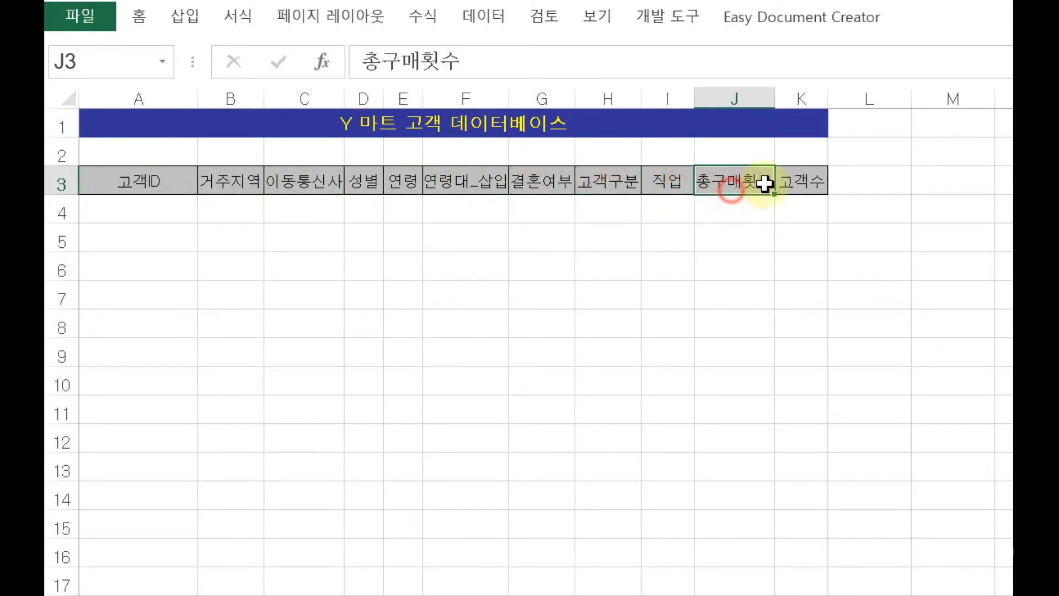
left_click(794, 183)
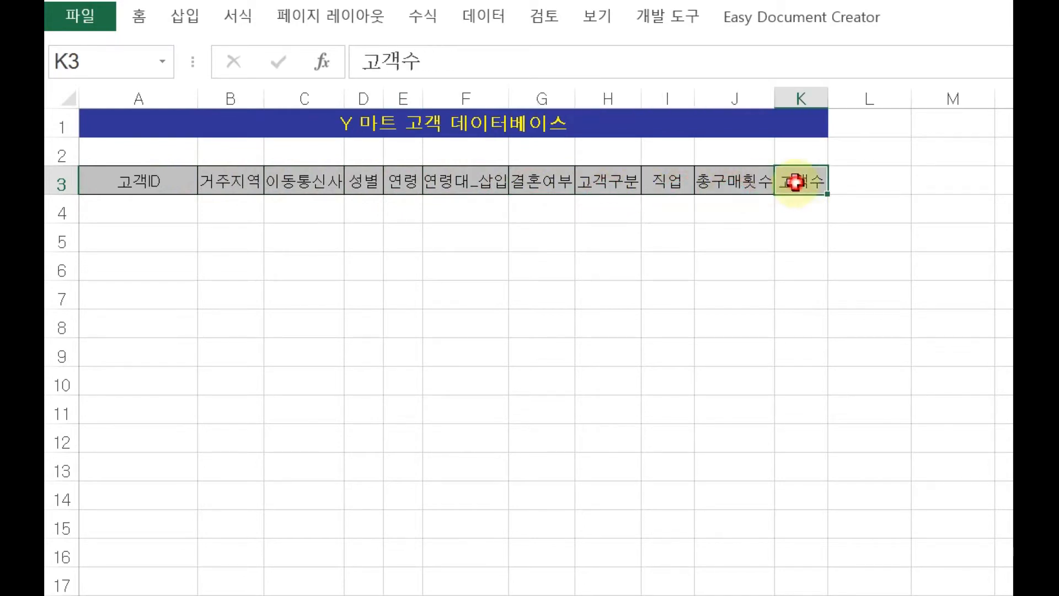
Step: Start an external XML data import with A4, the first record cell under 고객ID, as the active cell
left_click(119, 209)
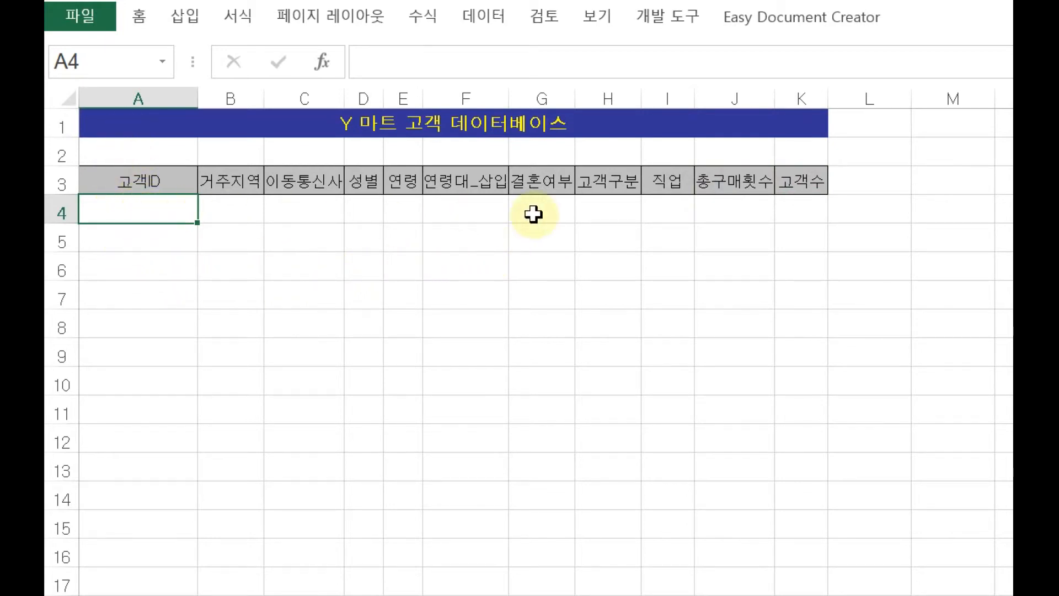
left_click(224, 232)
left_click(170, 209)
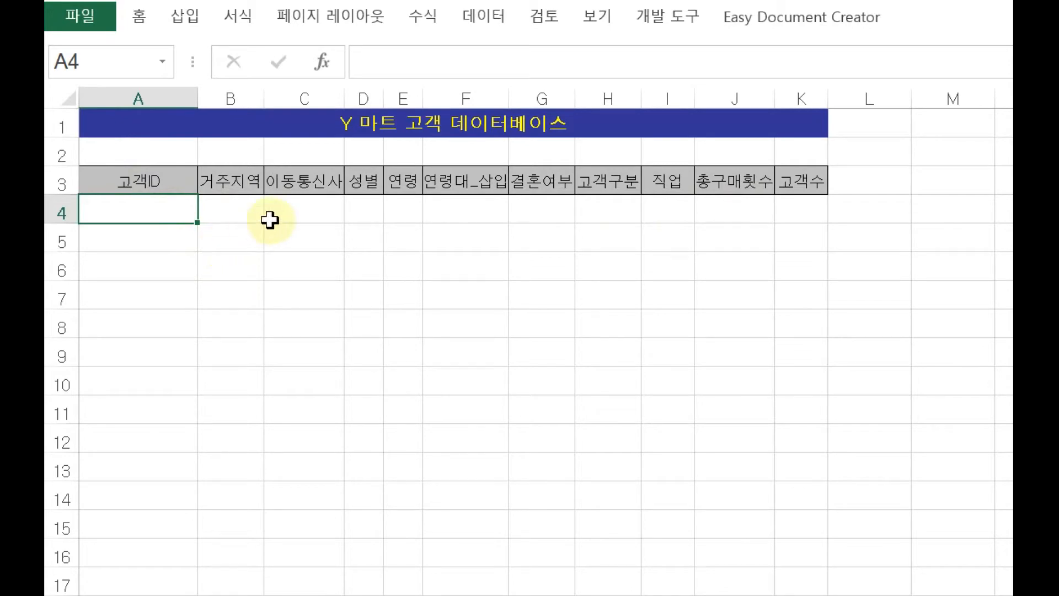
left_click(478, 19)
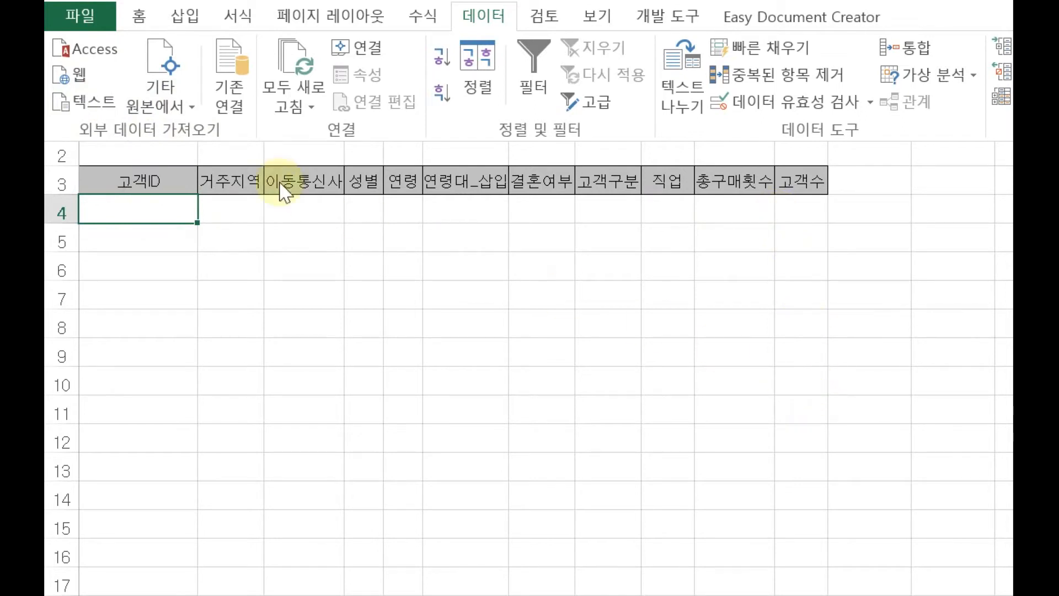
left_click(184, 99)
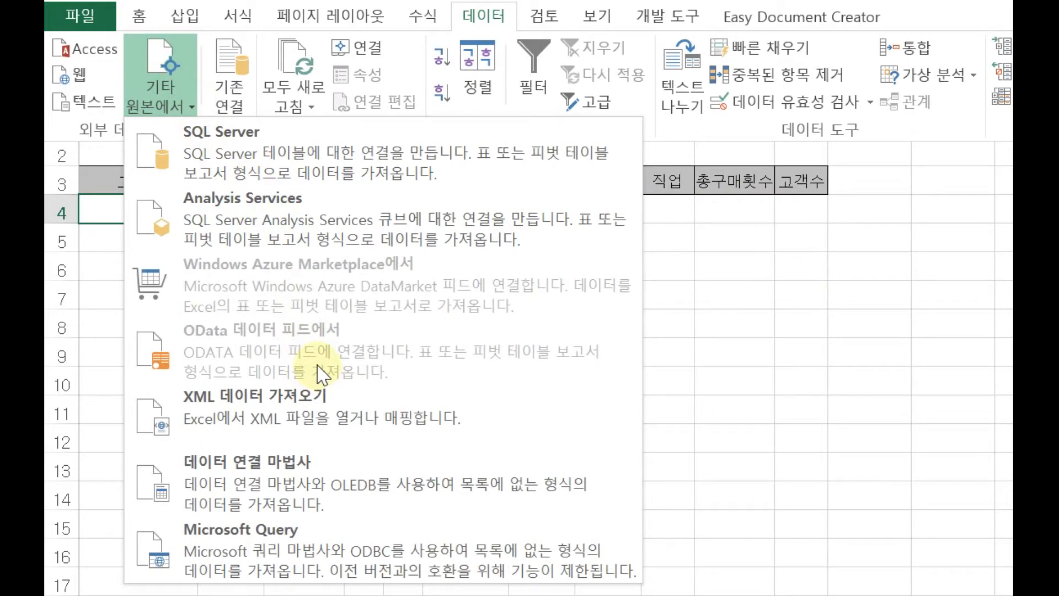
left_click(284, 405)
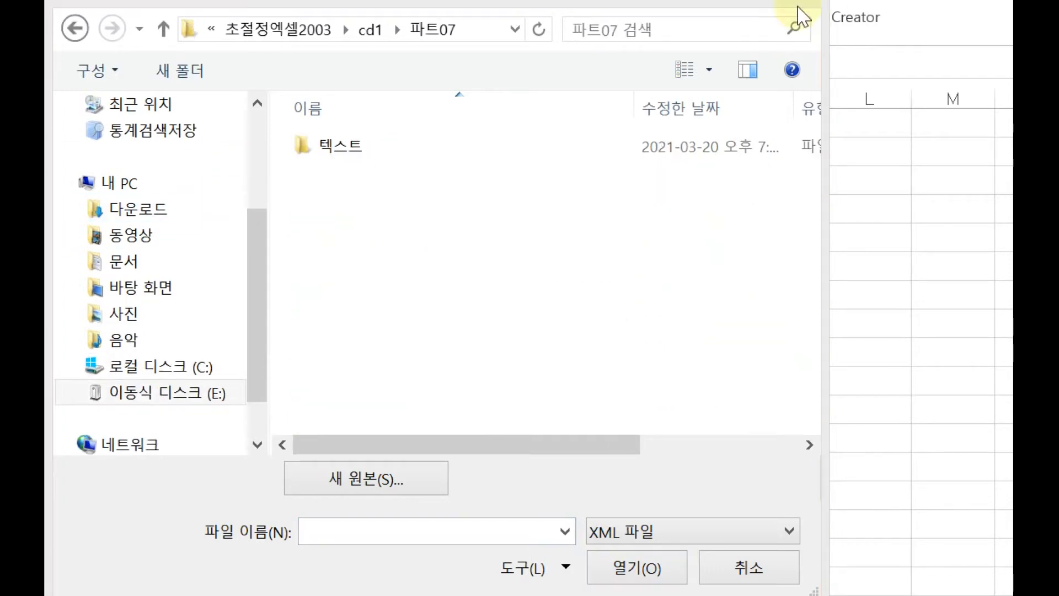
Step: Browse to the 텍스트 folder inside 파트07 and set the file type filter to 모든 파일
left_click(369, 152)
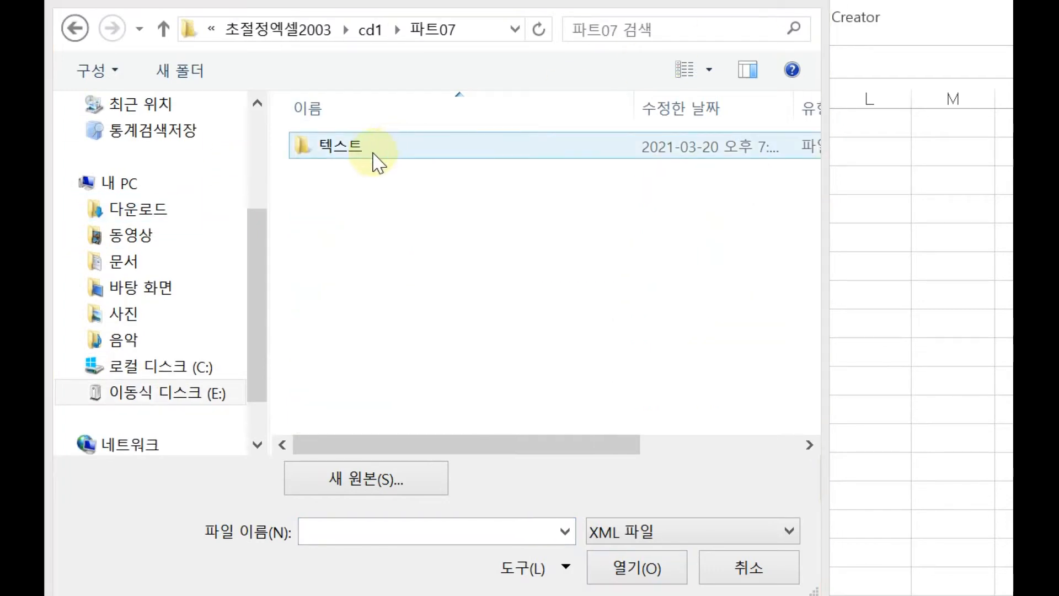
double_click(351, 156)
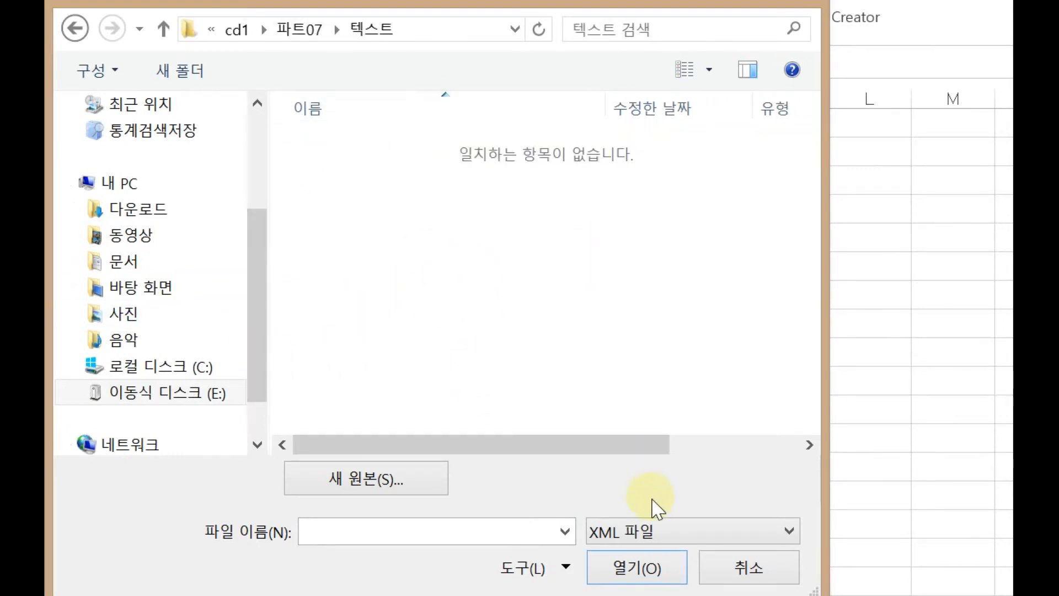
left_click(790, 531)
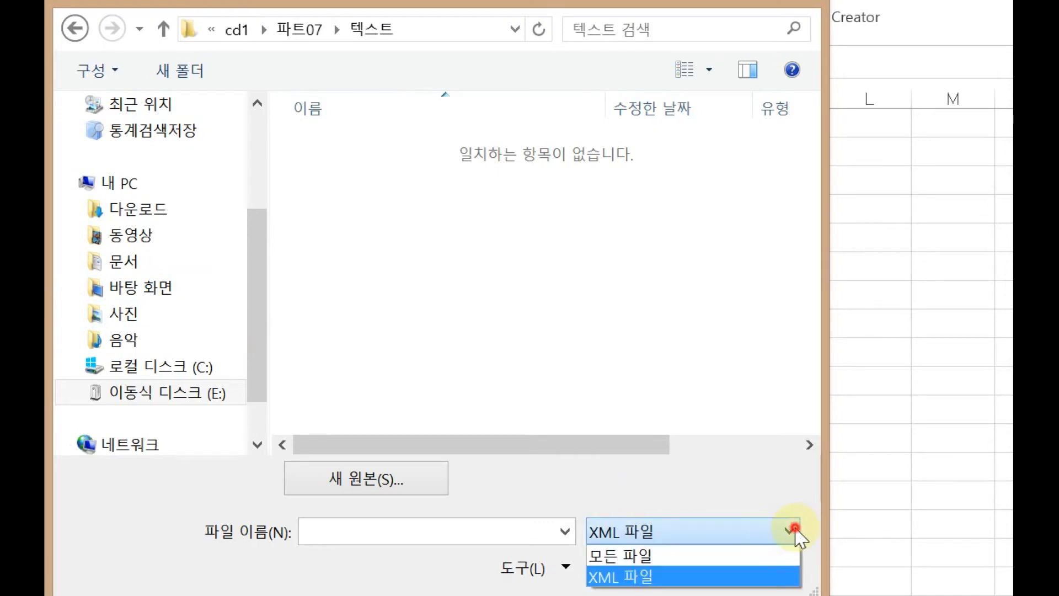
left_click(771, 553)
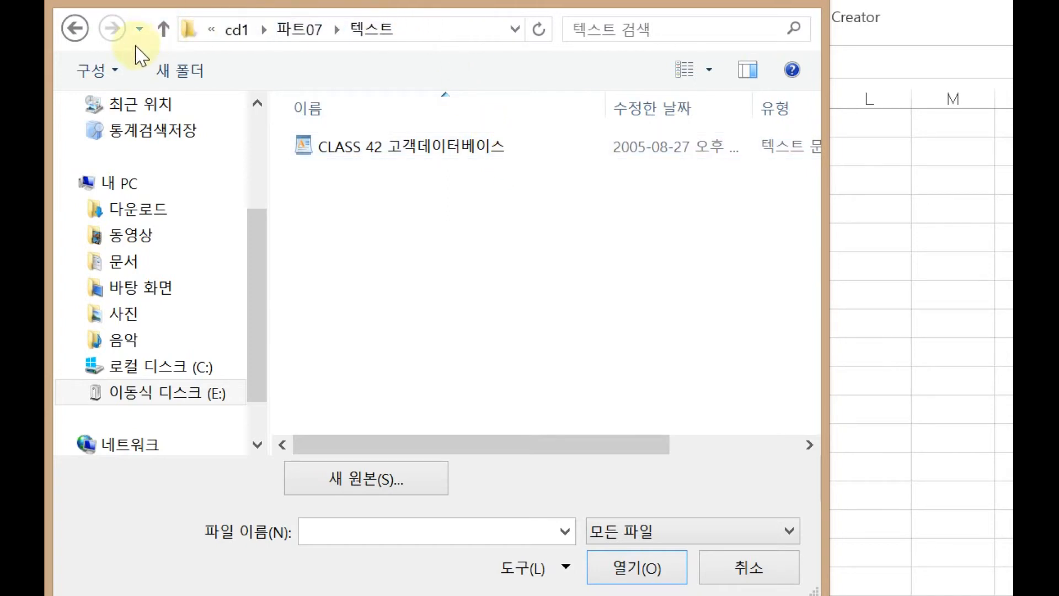
Step: Open the CLASS 42 고객데이터베이스 text file for import
left_click(139, 29)
left_click(585, 49)
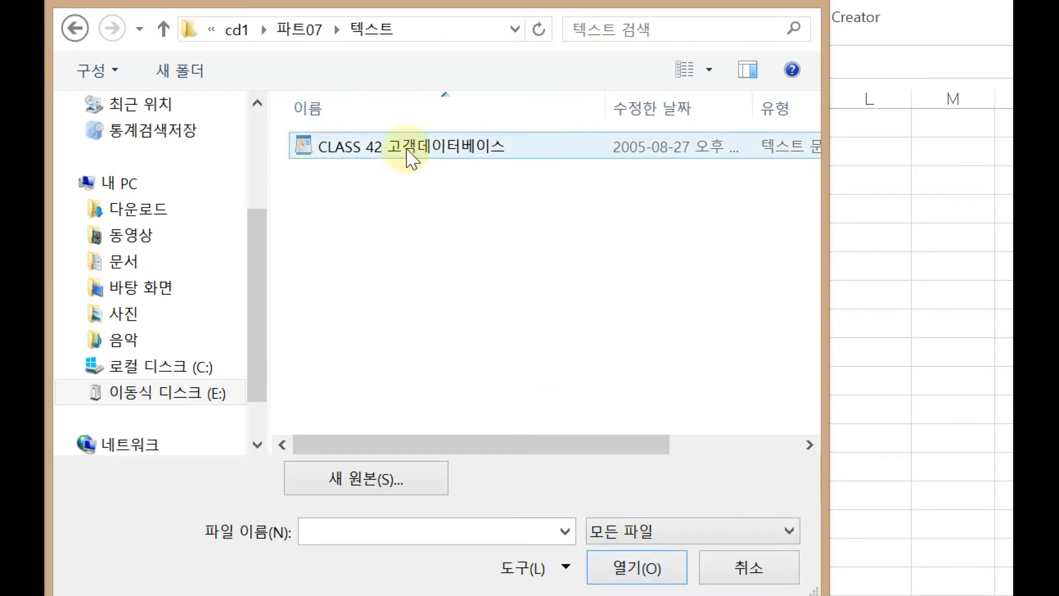
left_click(407, 146)
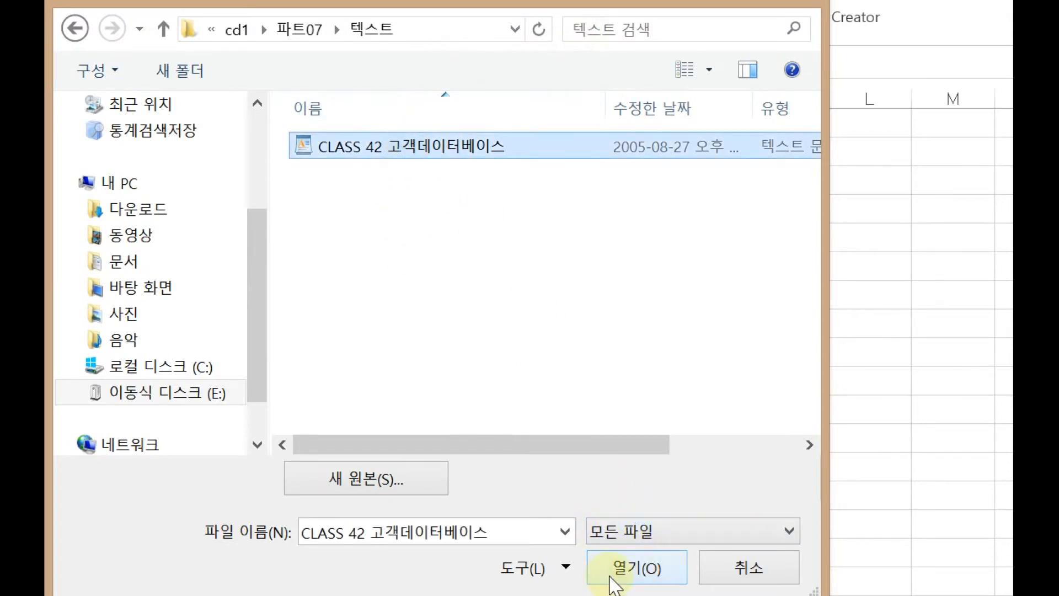
left_click(608, 576)
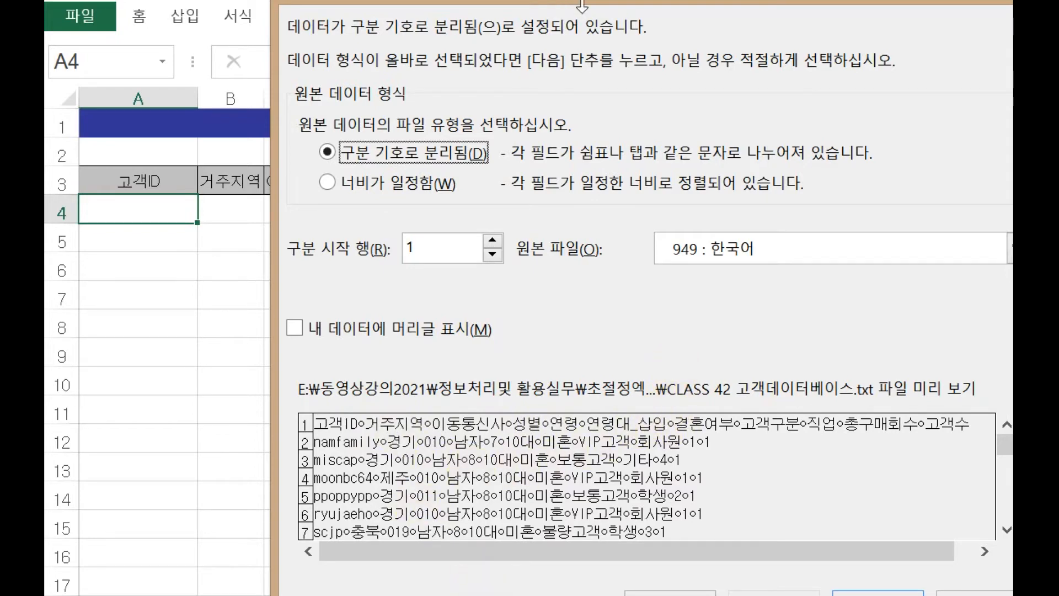
Step: Compare the text file preview in the import wizard with the field headers in row 3 by moving the dialog aside and back
left_click_drag(581, 6, 615, 318)
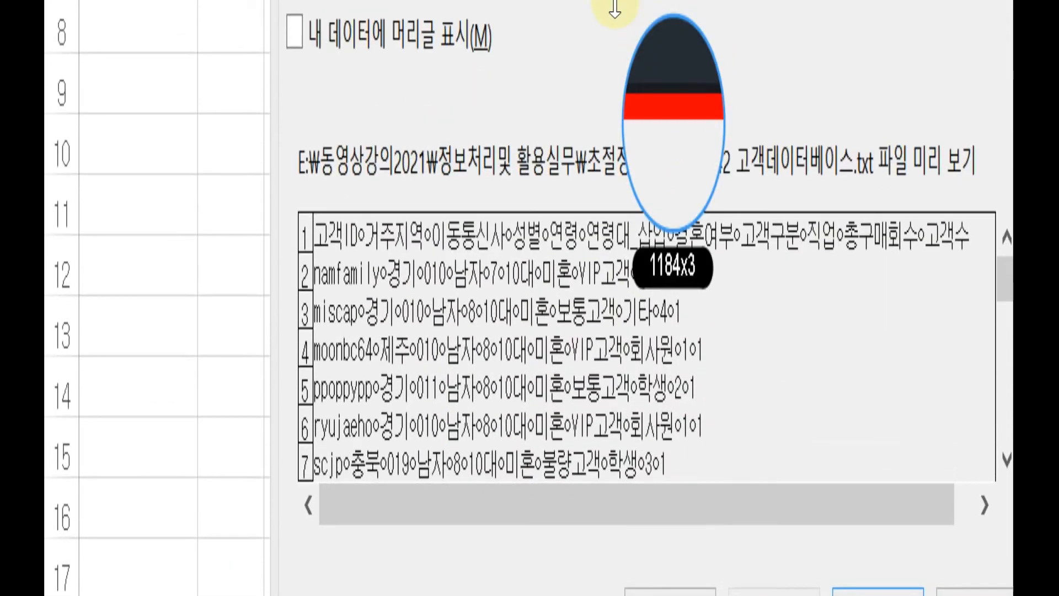
left_click_drag(615, 6, 445, 94)
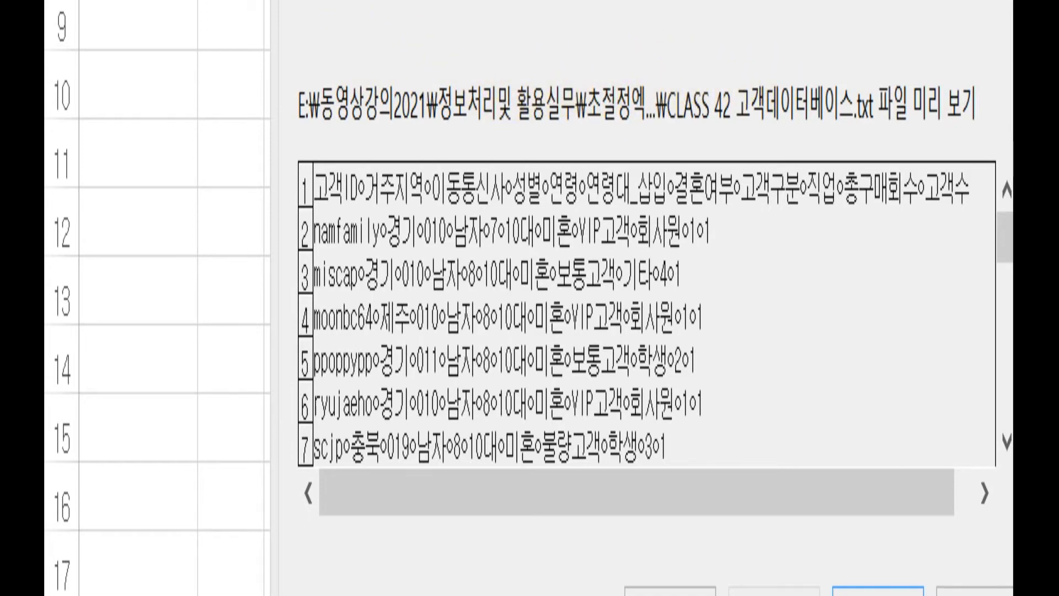
left_click_drag(496, 0, 983, 0)
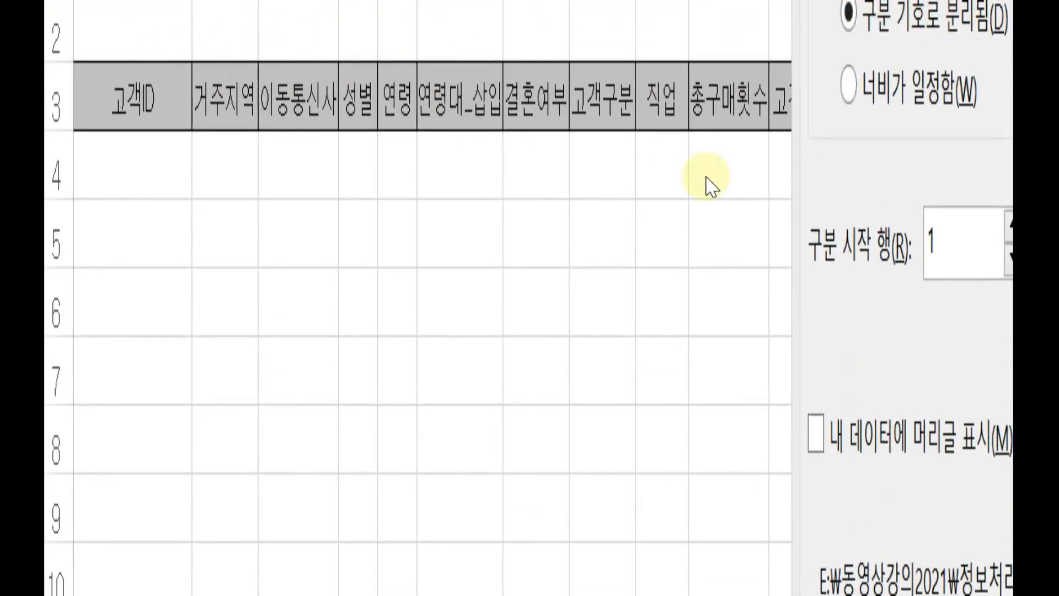
left_click_drag(883, 0, 852, 0)
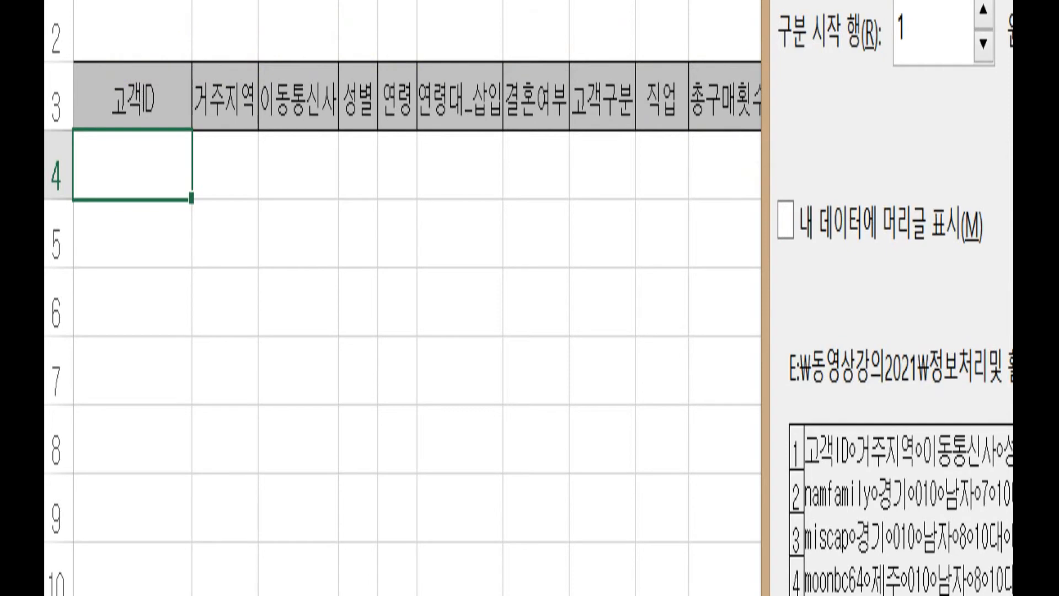
left_click_drag(860, 1, 293, 1)
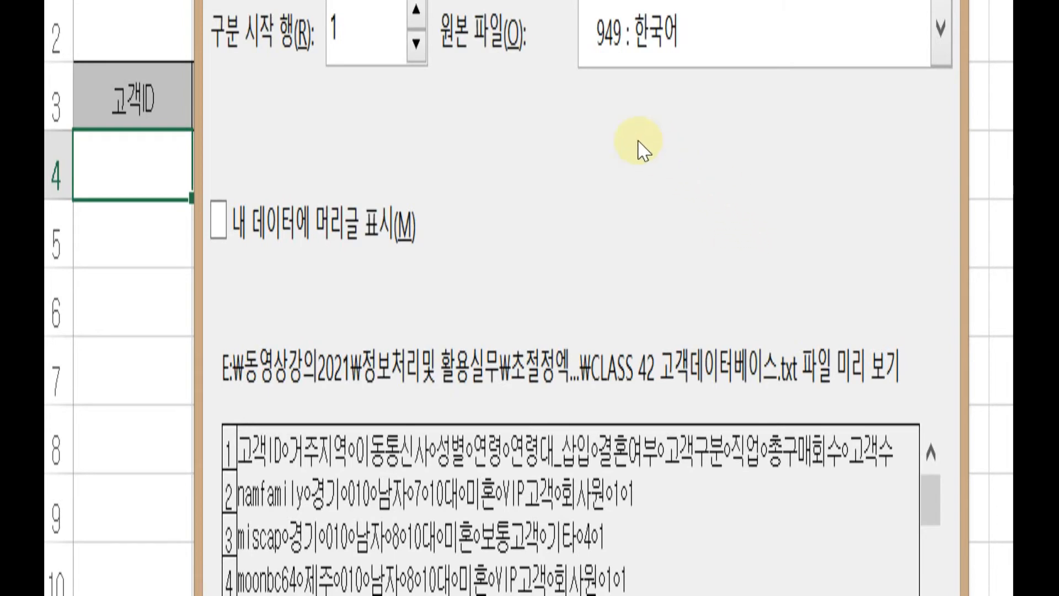
left_click_drag(386, 0, 780, 0)
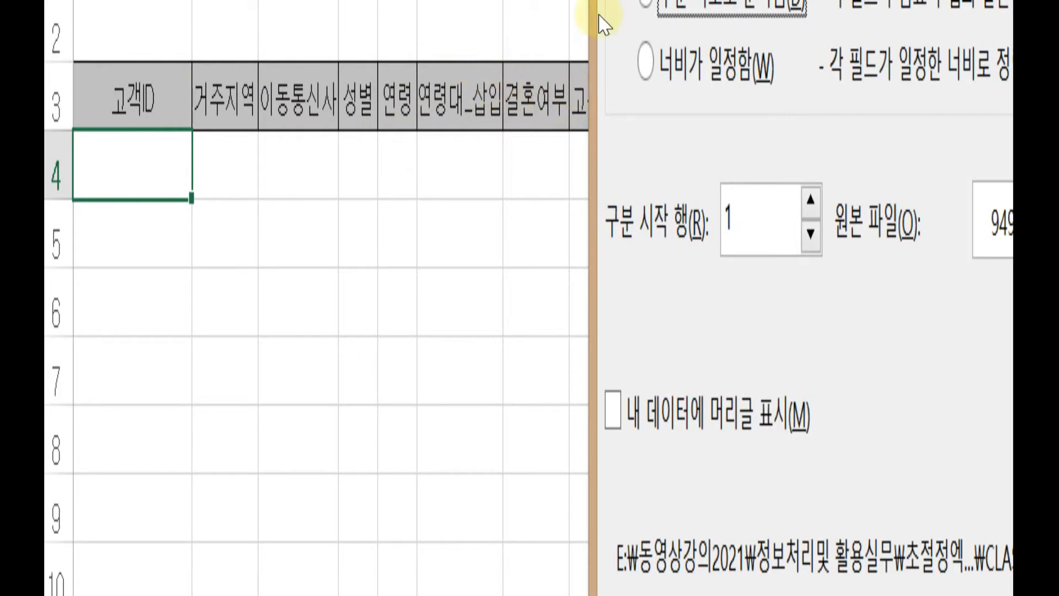
left_click_drag(772, 0, 386, 0)
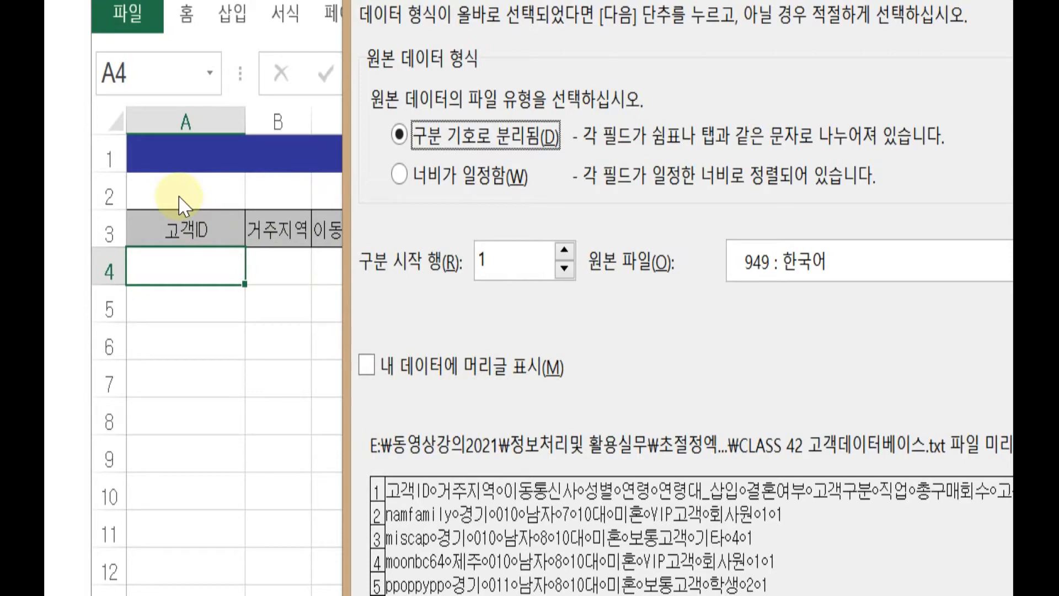
Step: Try 2 as the 구분 시작 행, restore it to 1, and continue to the delimiter settings
left_click(564, 250)
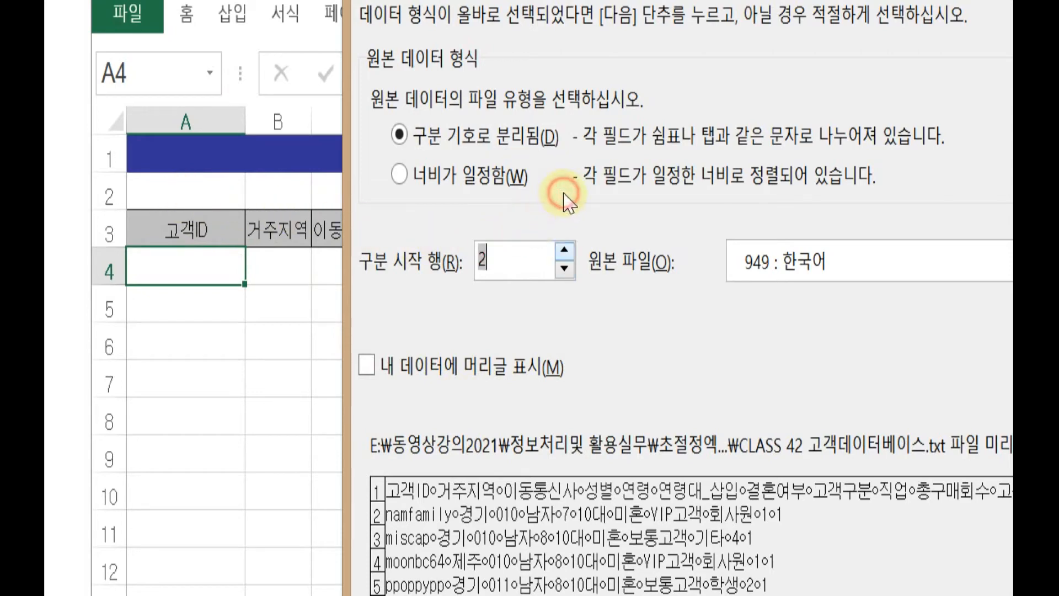
left_click(563, 268)
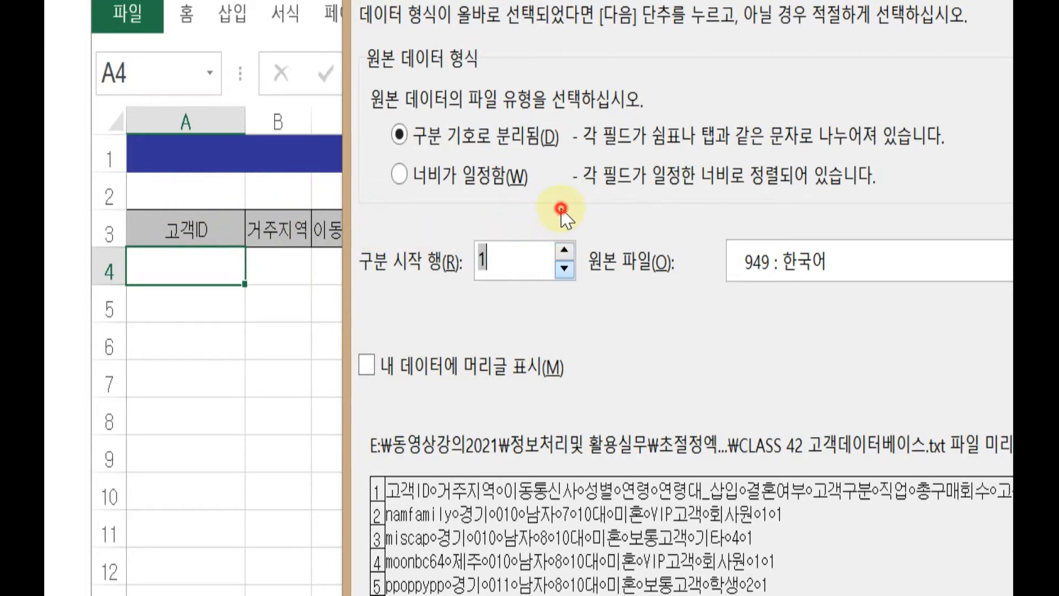
left_click(566, 268)
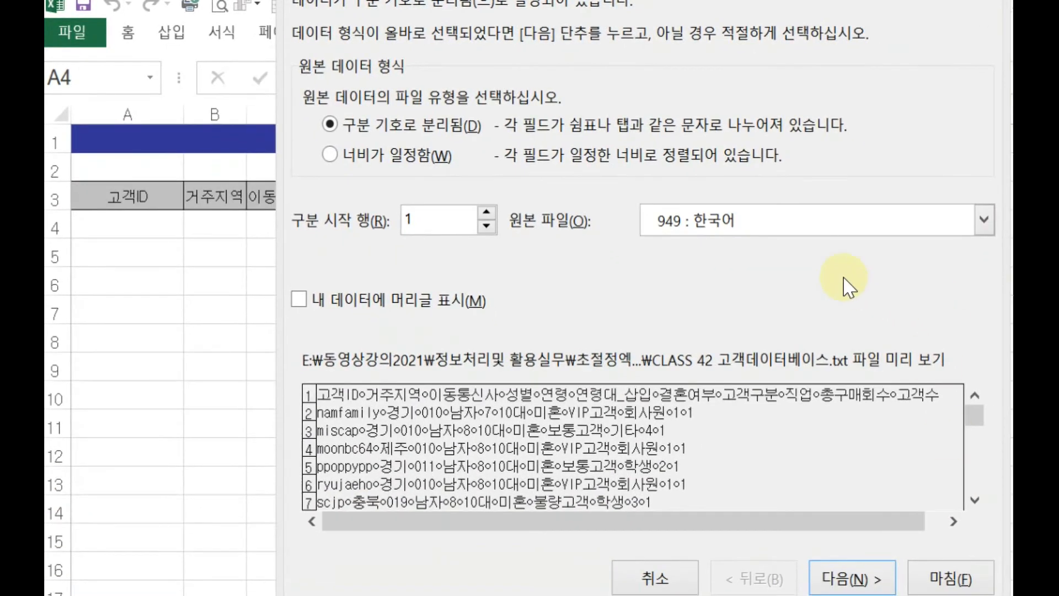
left_click(881, 578)
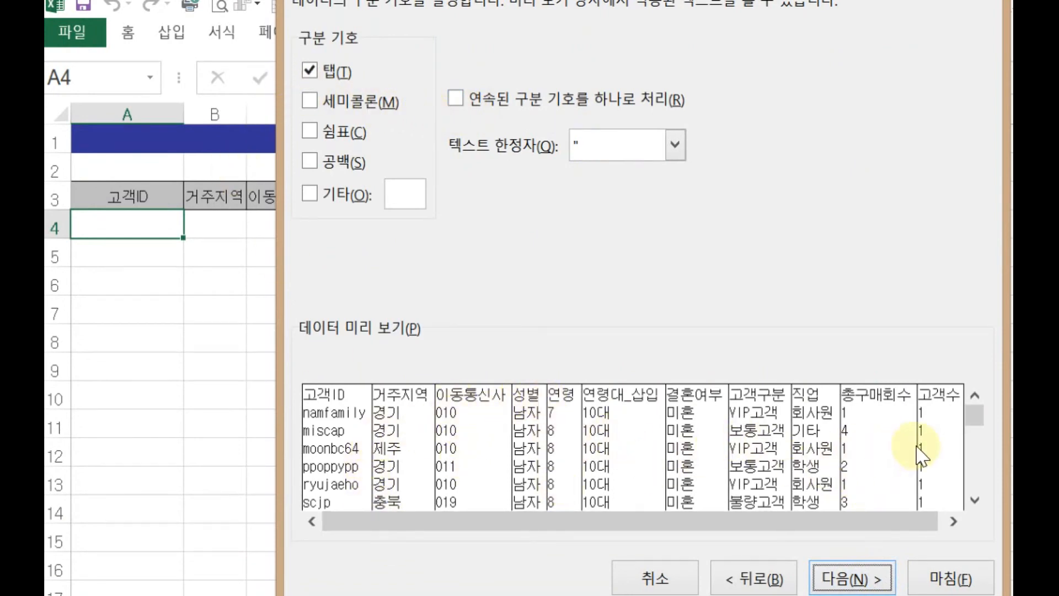
Step: Try switching the 탭, 쉼표, 공백 and 기타 delimiters on and off, leaving 탭 as the only 구분 기호
left_click(328, 77)
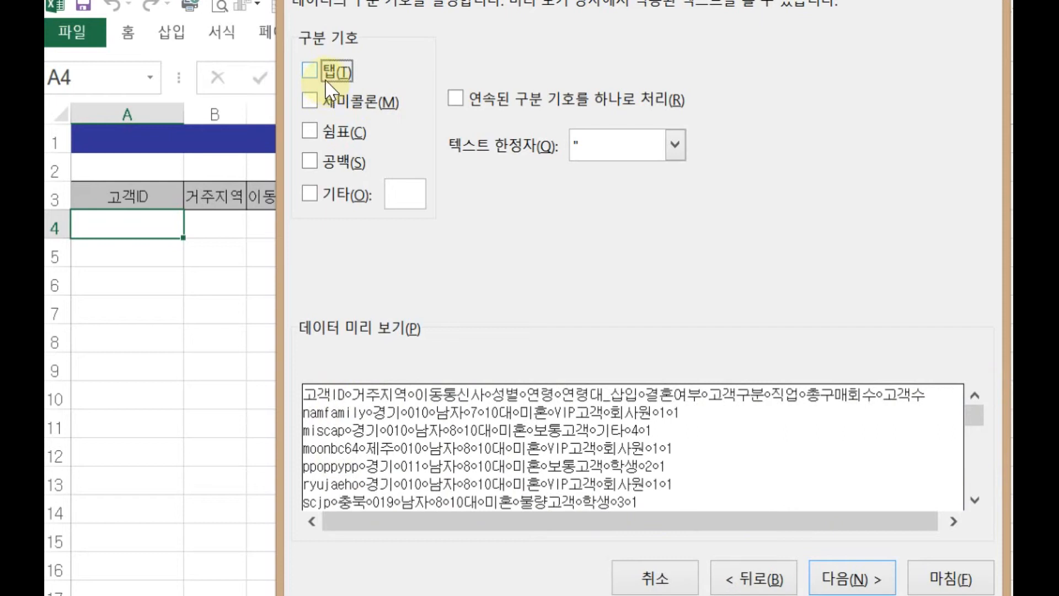
left_click(327, 80)
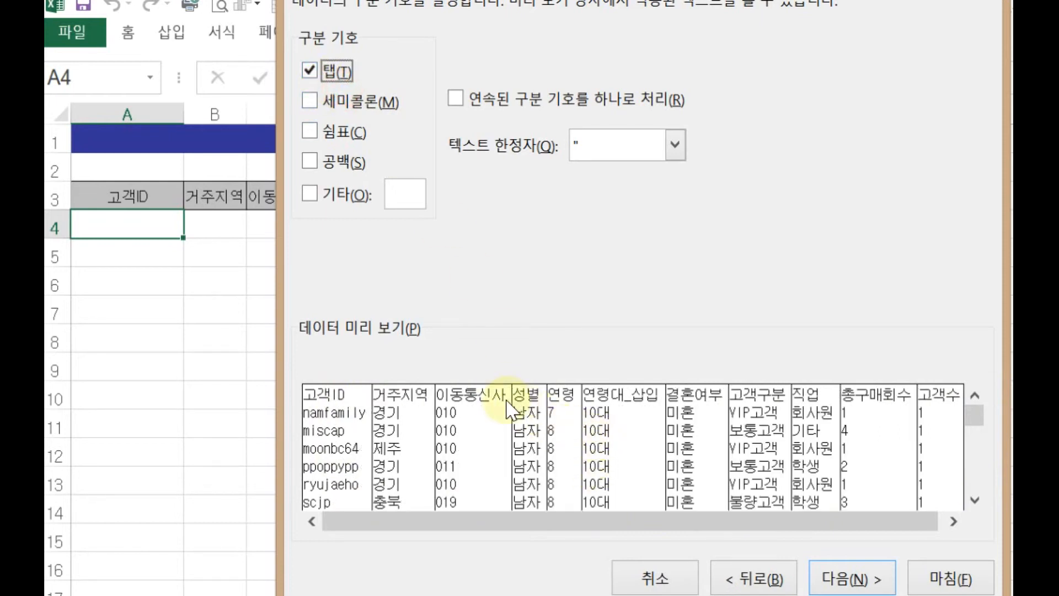
left_click(331, 135)
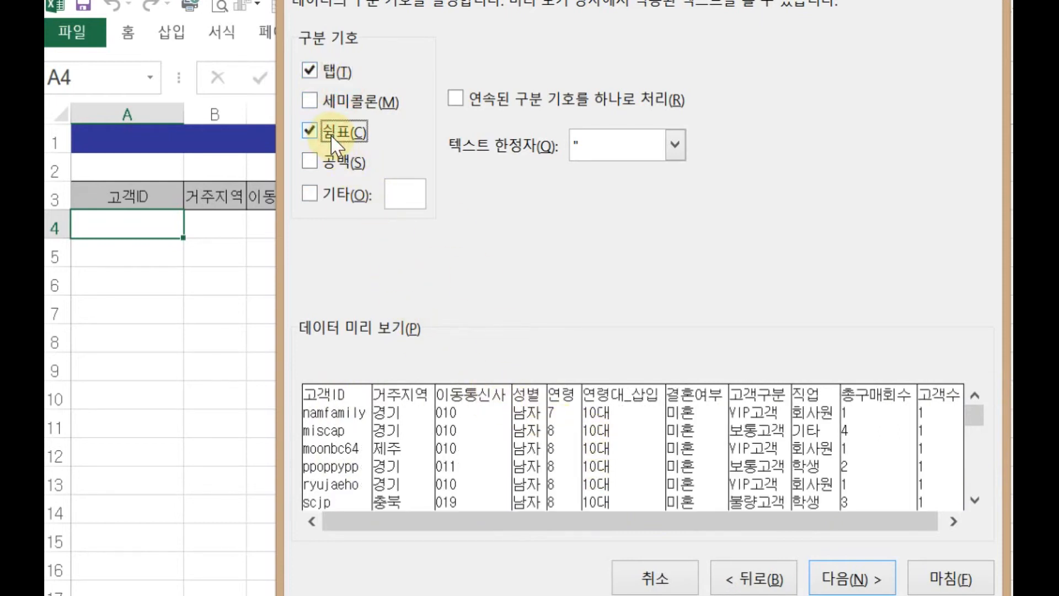
left_click(330, 136)
left_click(327, 163)
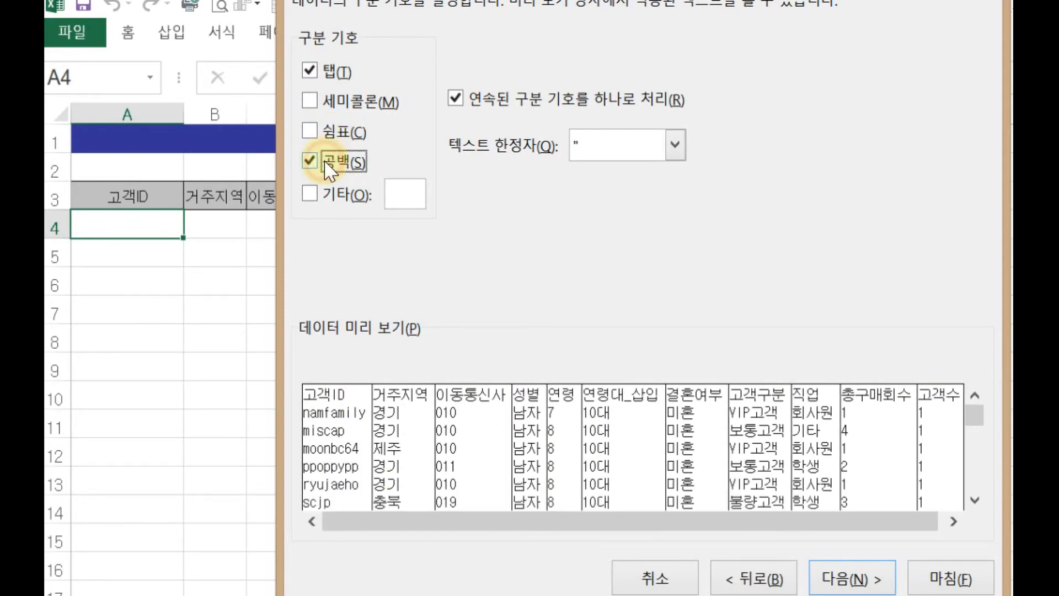
left_click(332, 196)
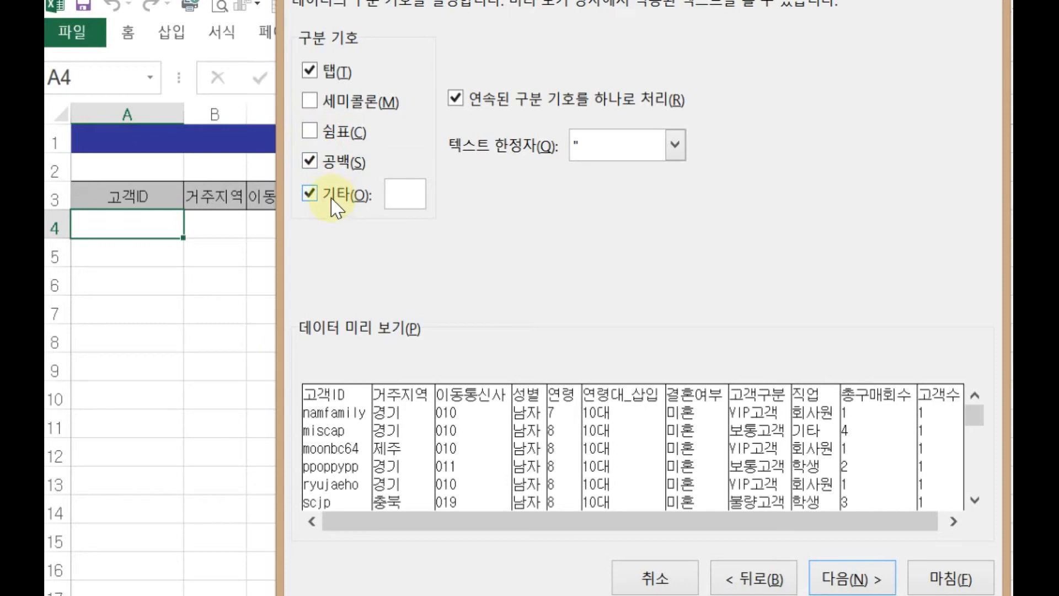
left_click(332, 196)
left_click(326, 163)
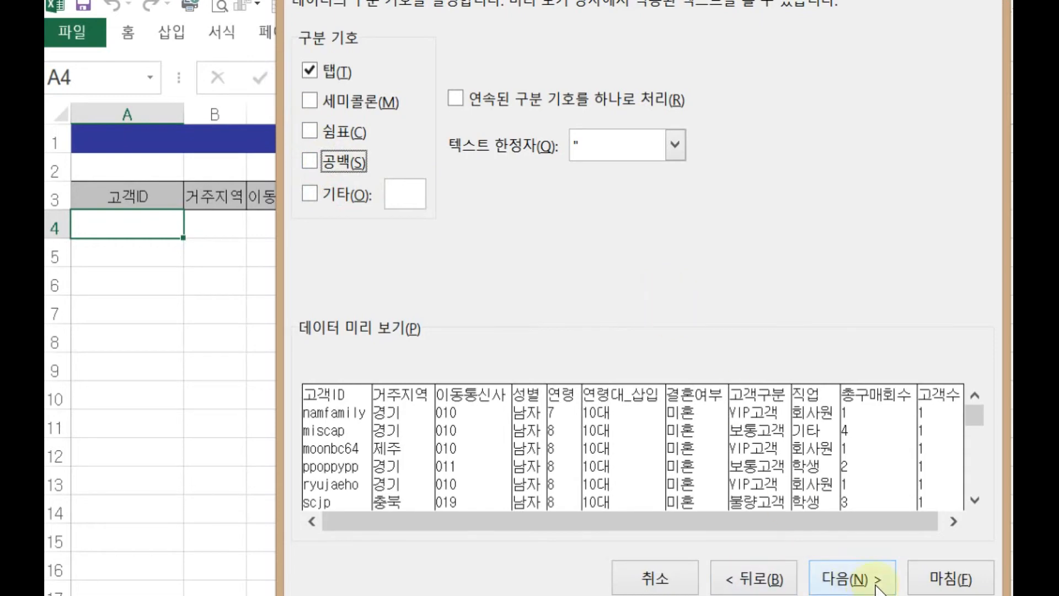
Step: Finish the text import with the 일반 column format, placing the data in the existing worksheet at =$A$4
left_click(895, 580)
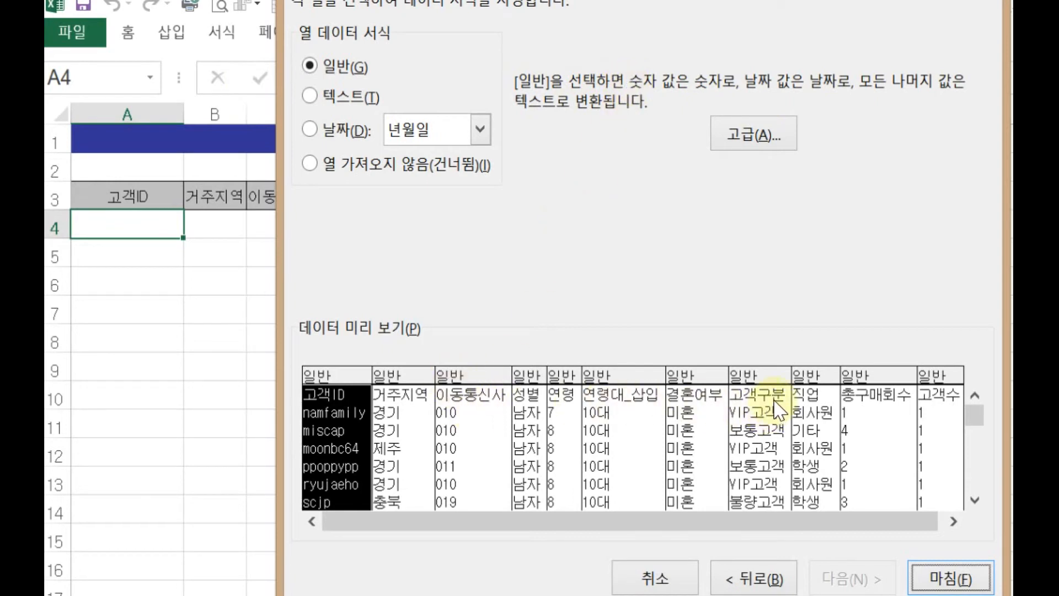
left_click(987, 584)
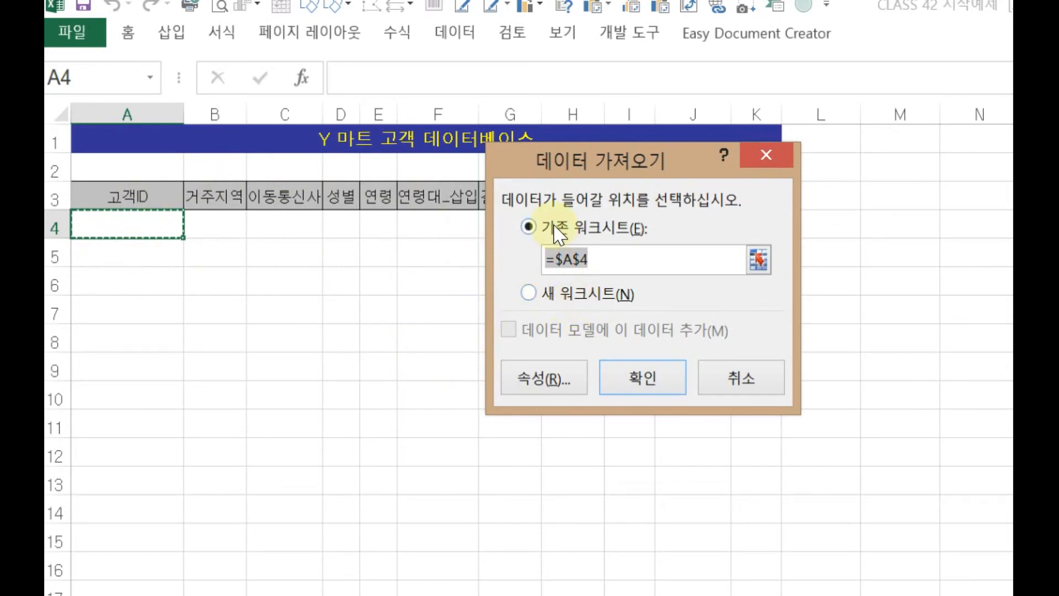
left_click(662, 374)
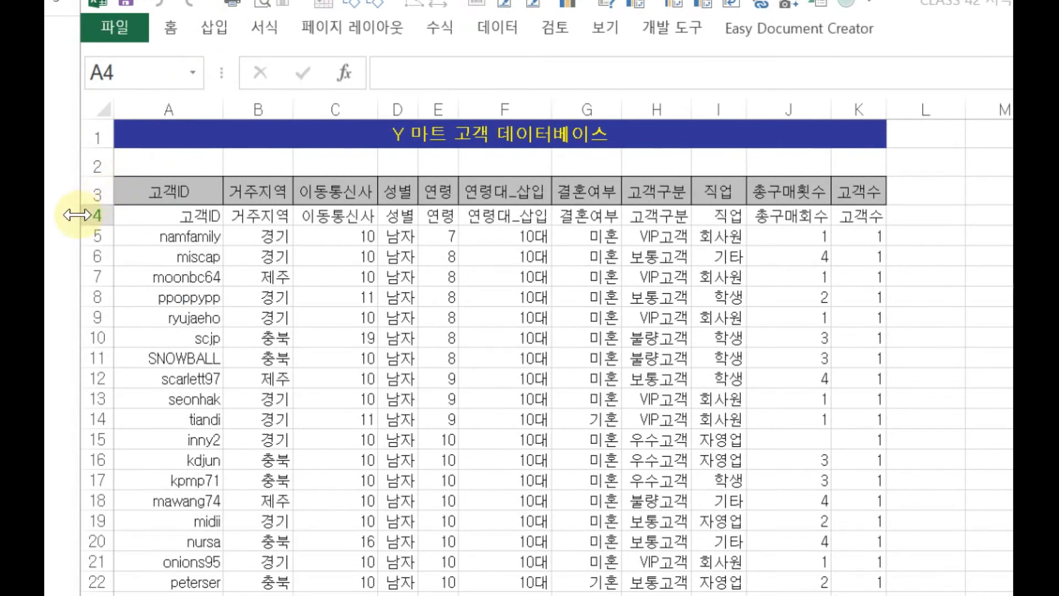
Step: Delete row 4, which holds the duplicate field names imported below the header row
left_click(115, 217)
left_click(99, 216)
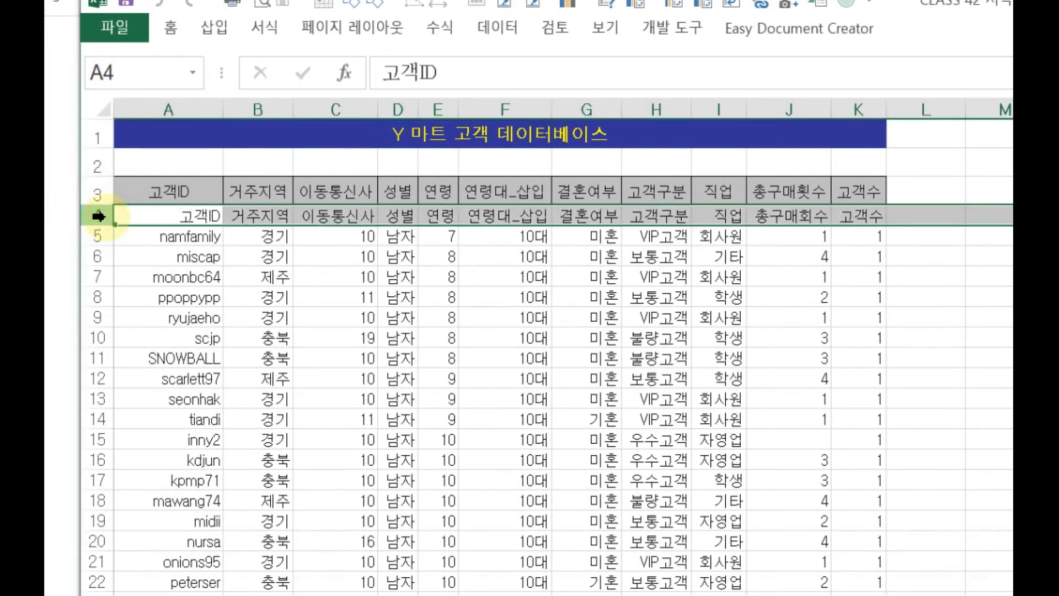
right_click(103, 218)
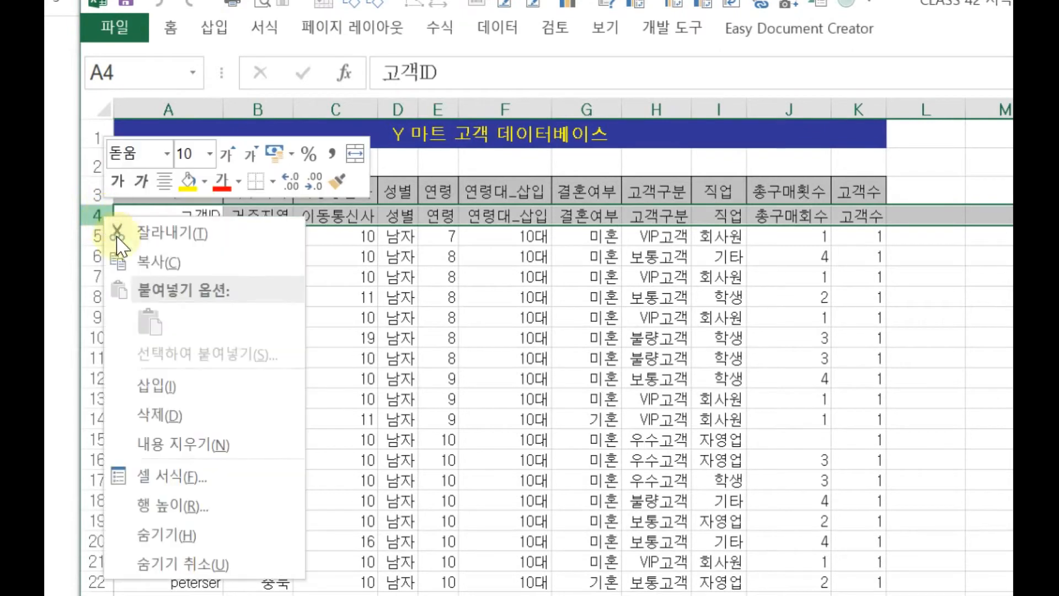
left_click(165, 414)
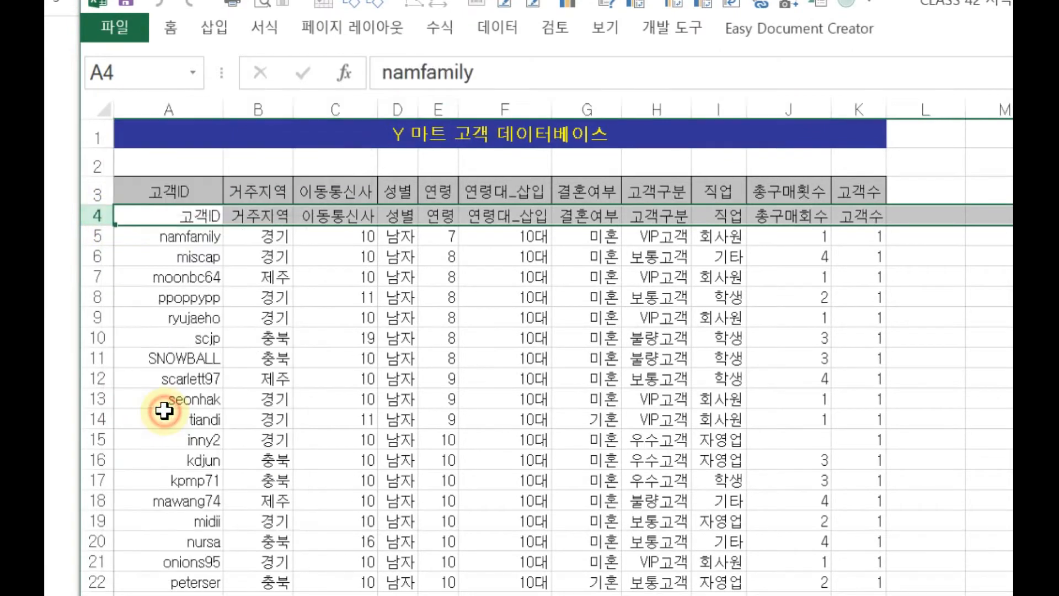
left_click(960, 338)
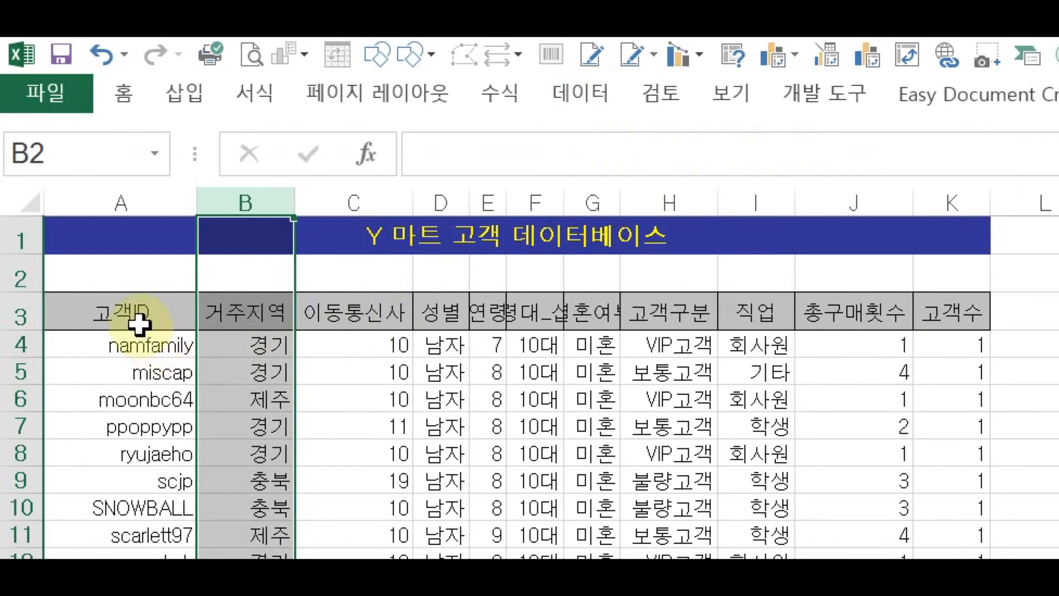
Step: Examine the database fields one column at a time, from 고객ID in column A through 직업 in column I
left_click(142, 204)
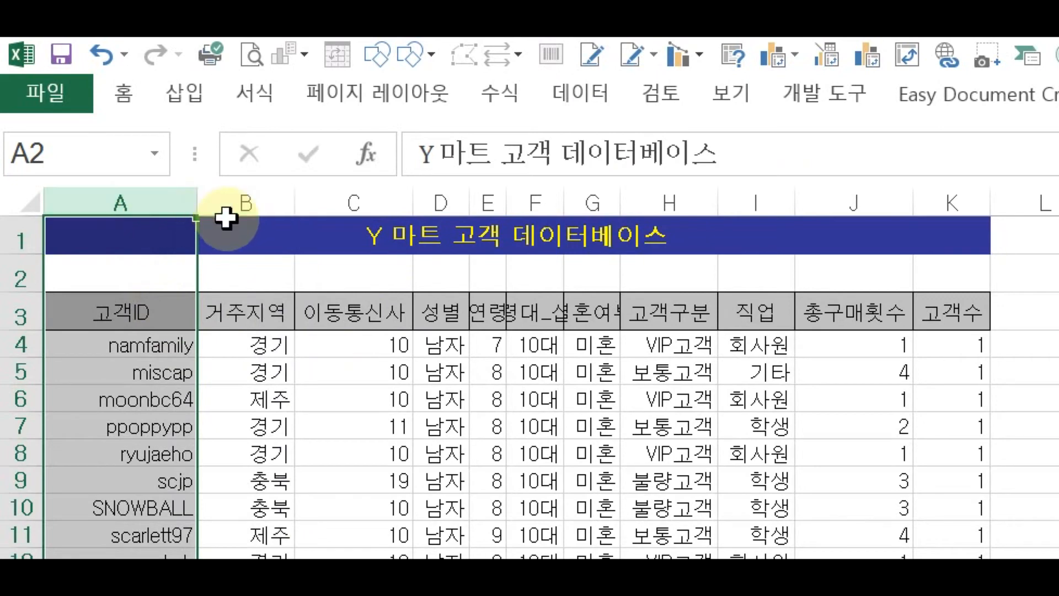
left_click(240, 201)
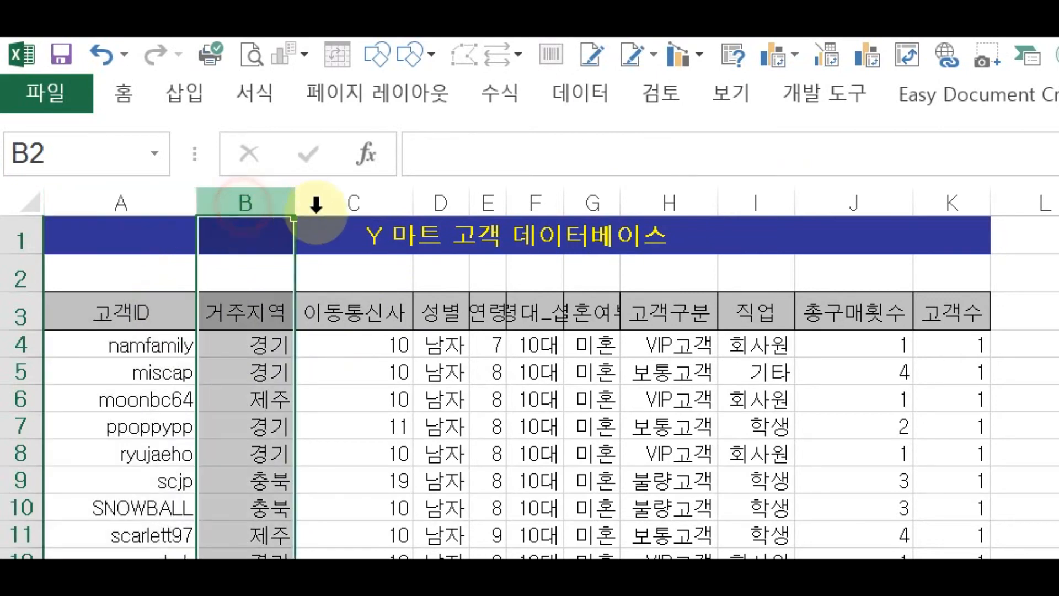
left_click(351, 204)
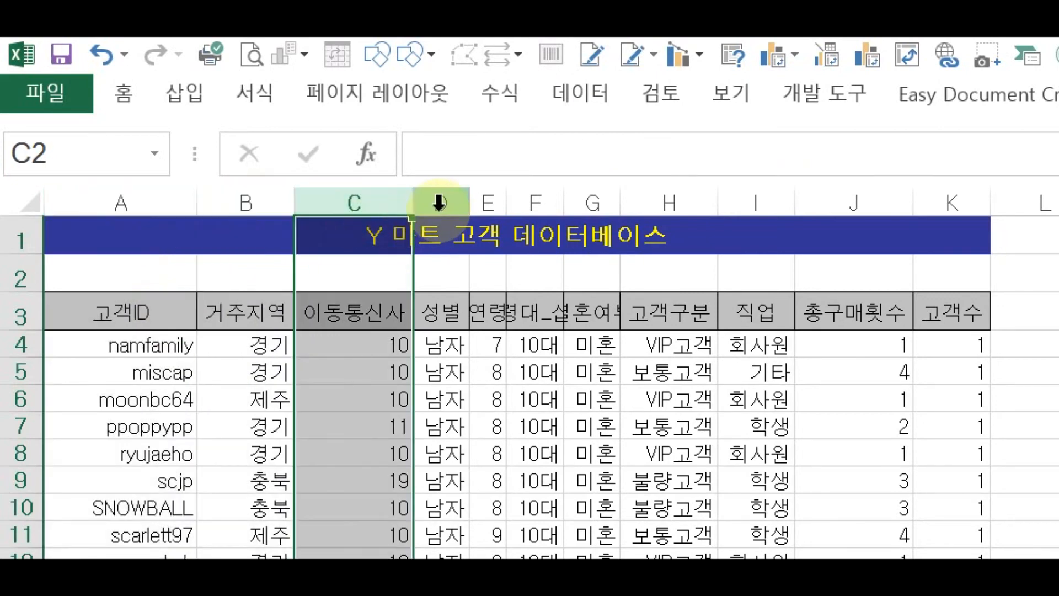
left_click(439, 203)
left_click(490, 203)
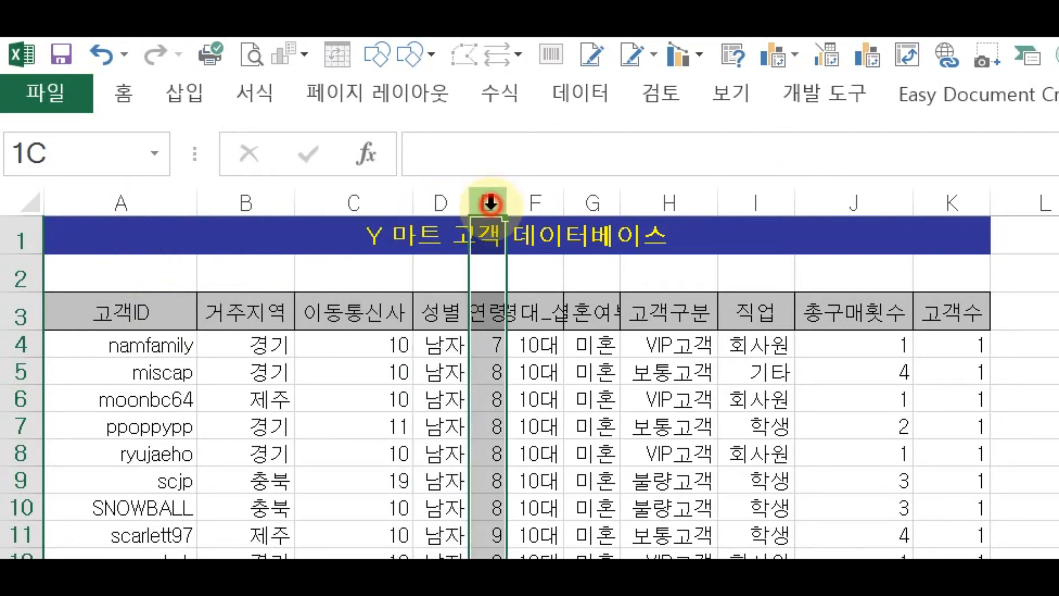
left_click(528, 205)
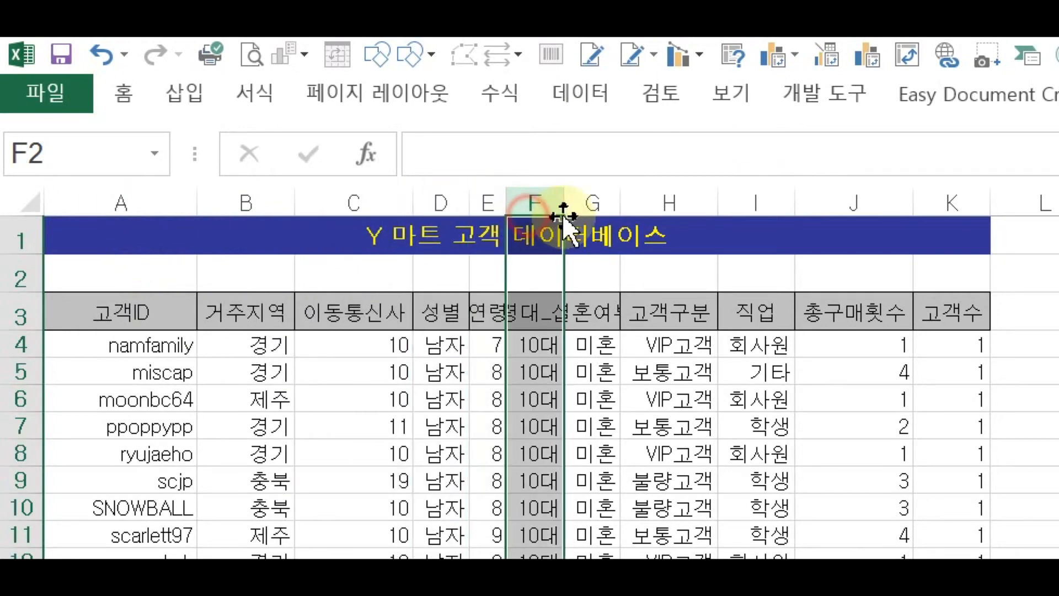
left_click(589, 202)
left_click(647, 210)
left_click(739, 209)
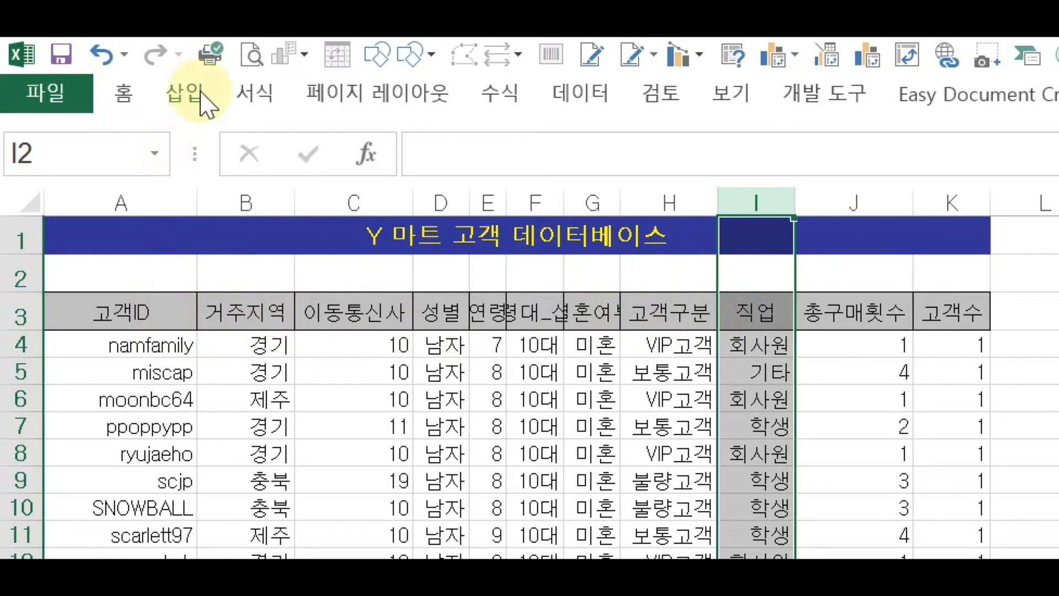
Step: Sort the customer records by the 고객ID field in ascending order, and re-sort them in descending order
left_click(571, 94)
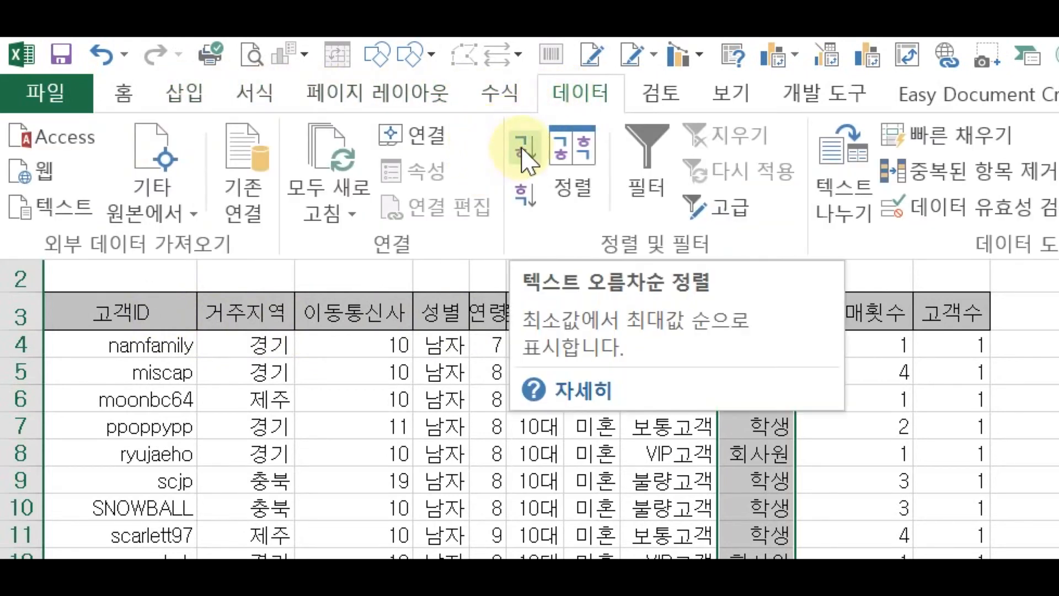
left_click(157, 305)
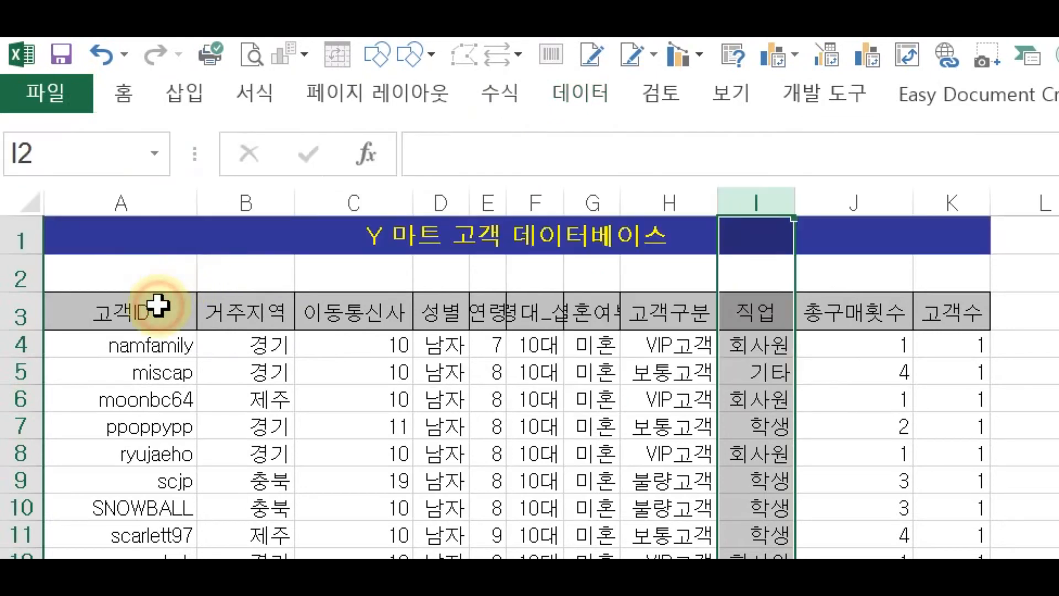
left_click(158, 306)
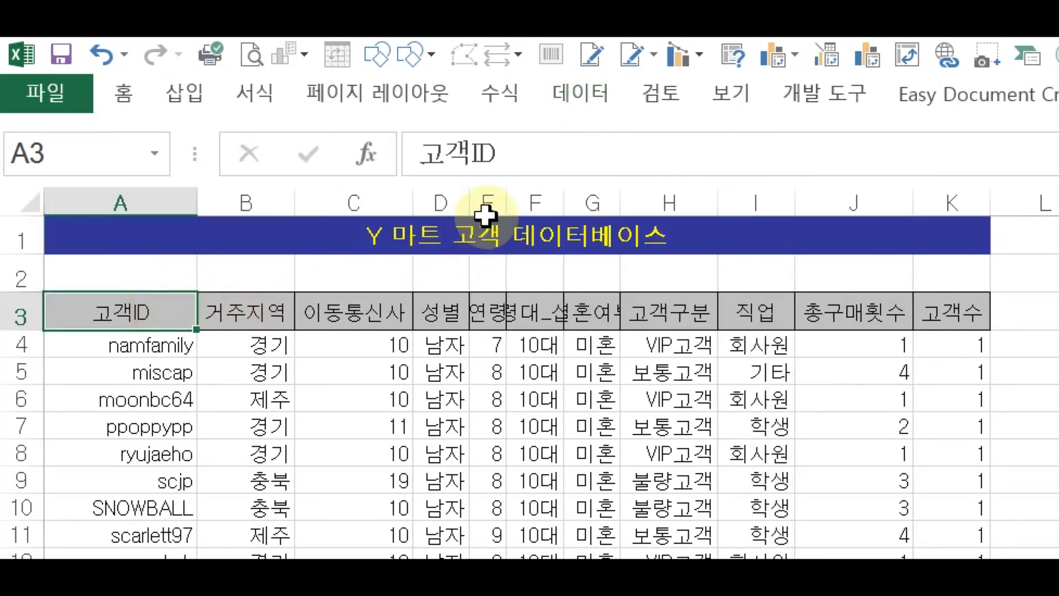
left_click(599, 99)
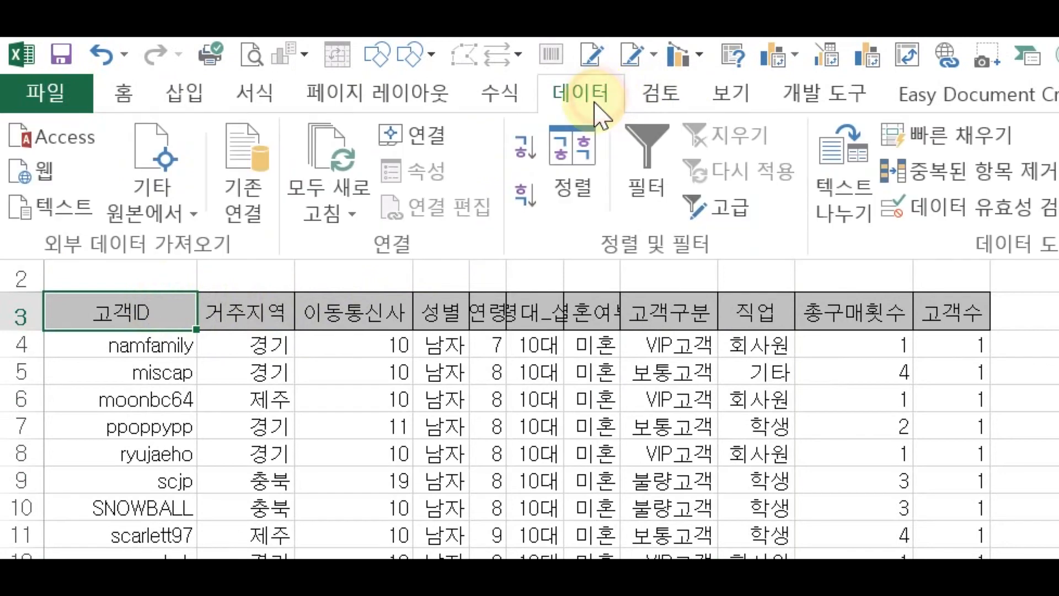
left_click(534, 154)
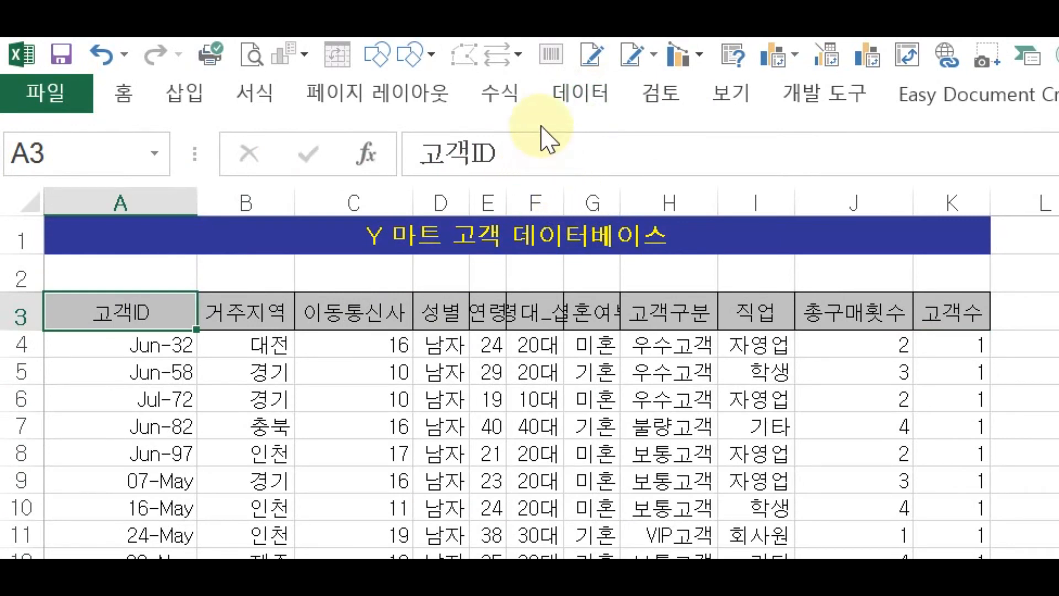
left_click(569, 100)
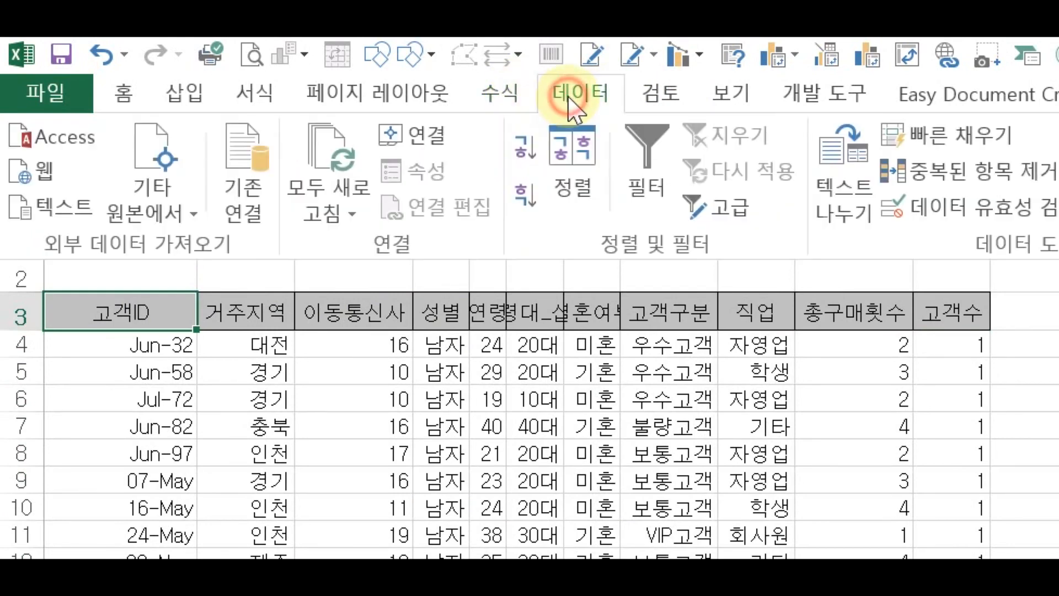
left_click(523, 199)
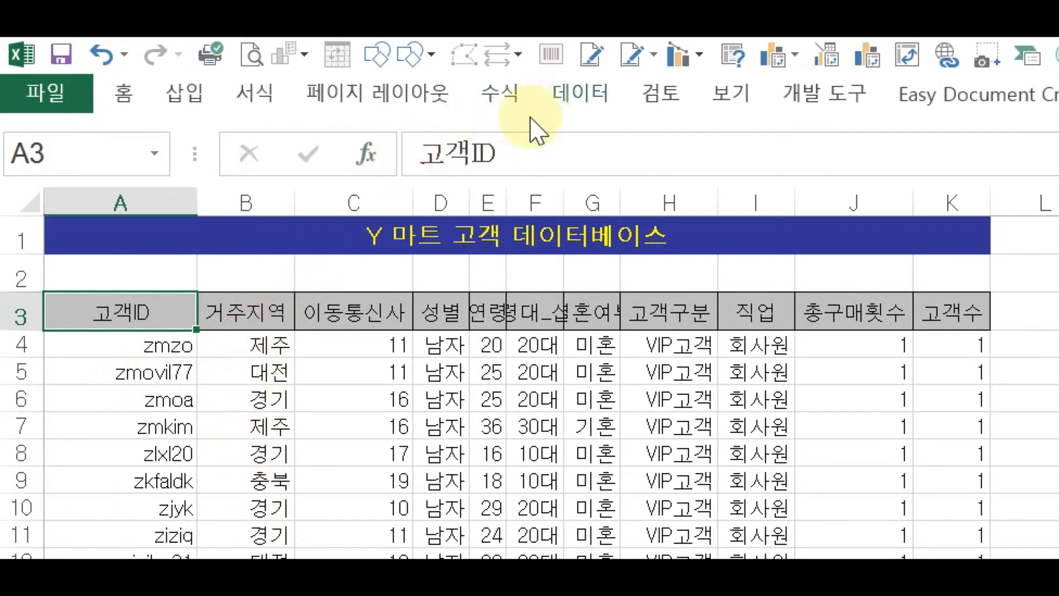
Step: Sort the customer records by the 거주지역 field in ascending order, and re-sort them in descending order
left_click(223, 325)
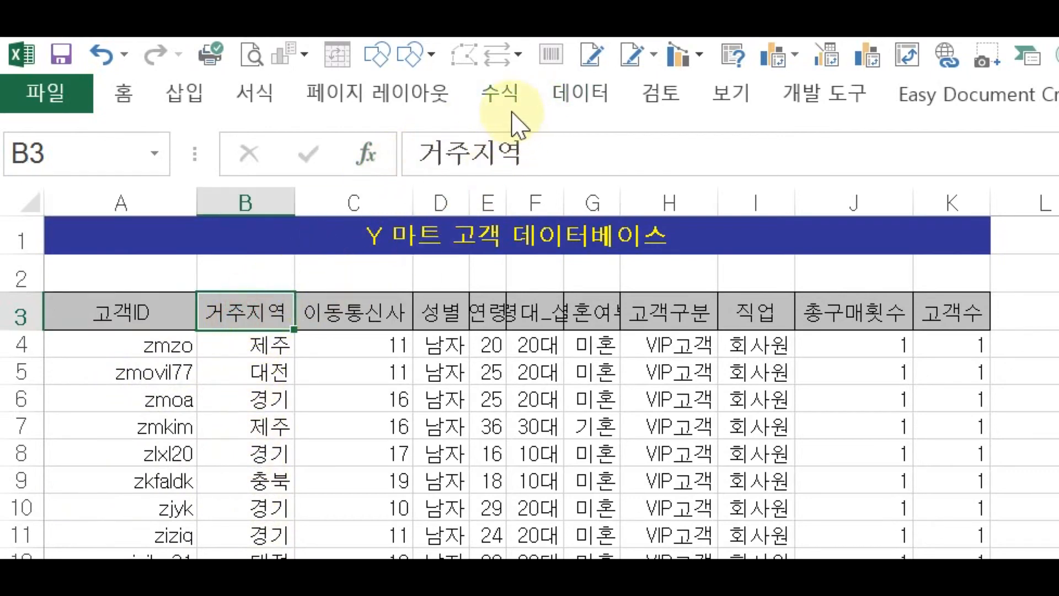
left_click(569, 92)
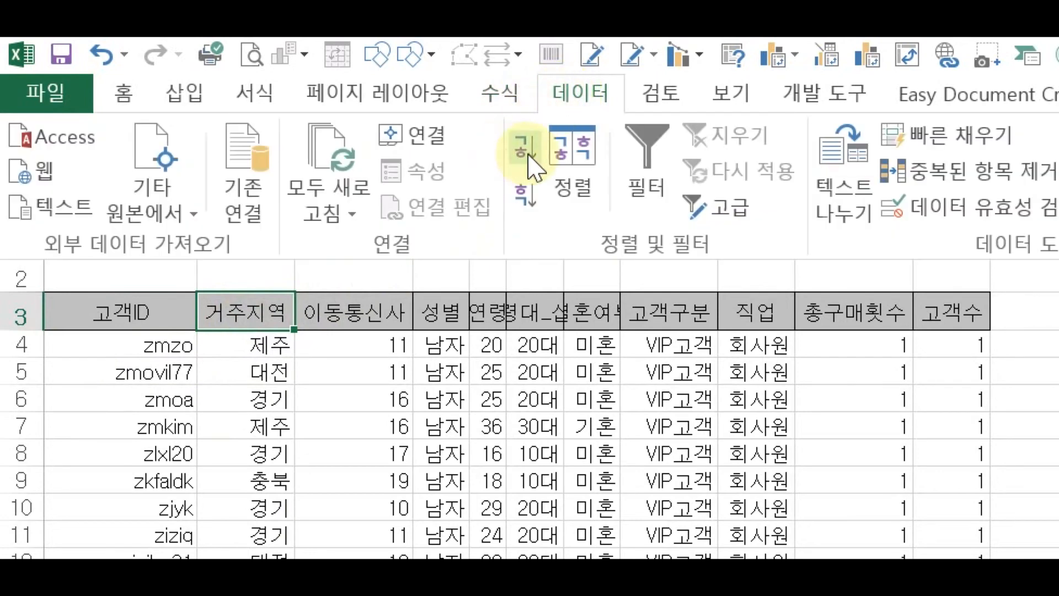
left_click(528, 157)
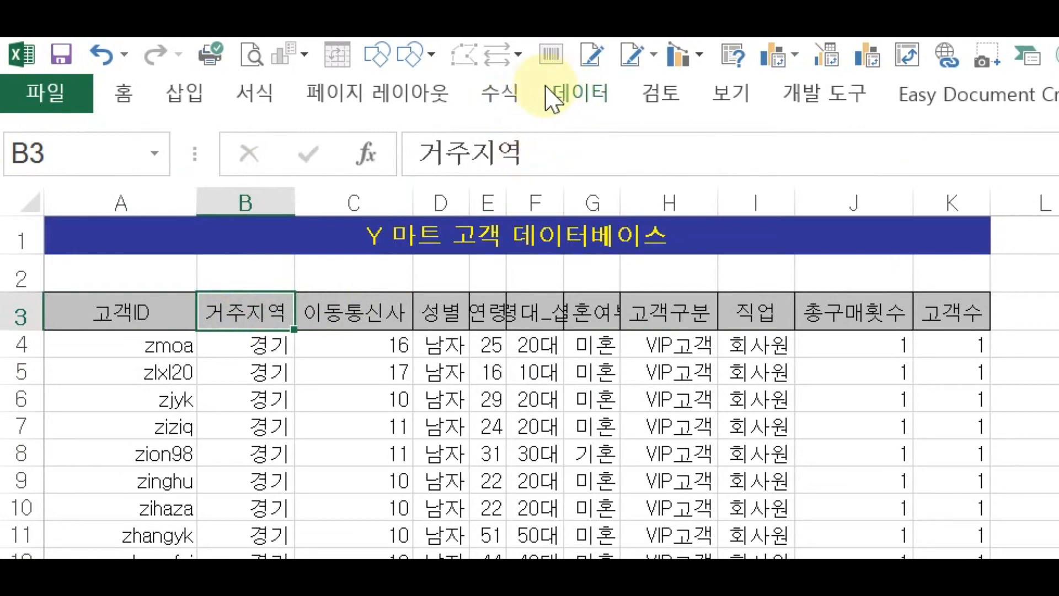
left_click(571, 96)
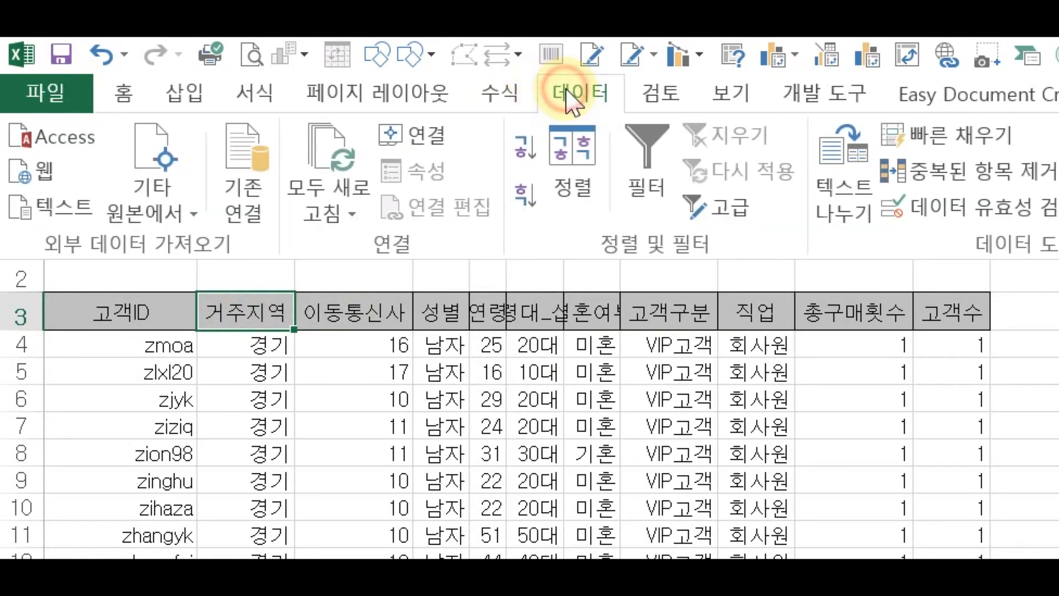
left_click(525, 191)
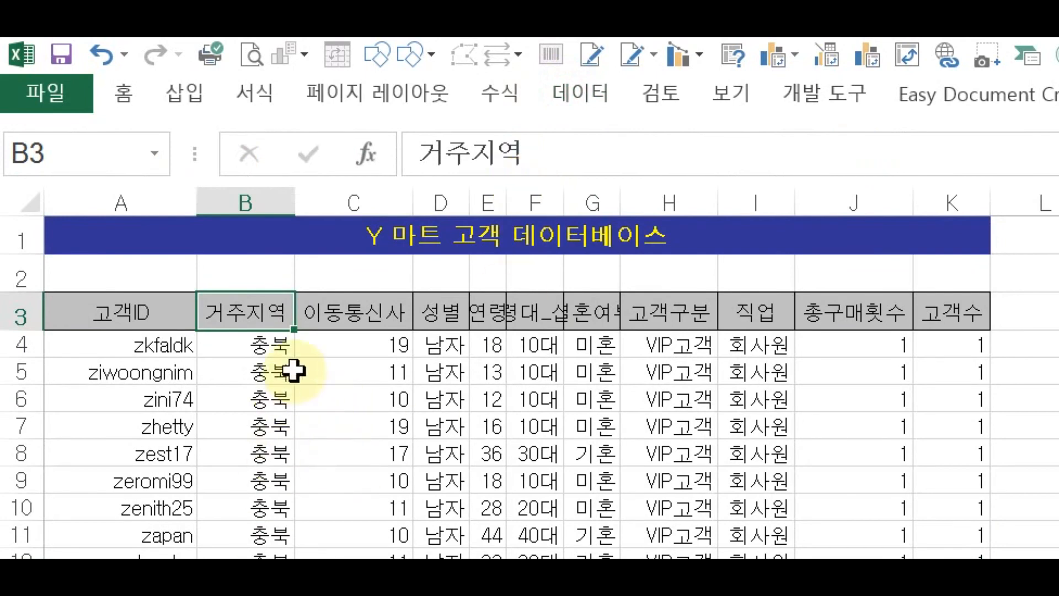
Step: Sort the customer records by the 이동통신사 field in ascending order, and re-sort them in descending order
left_click(360, 318)
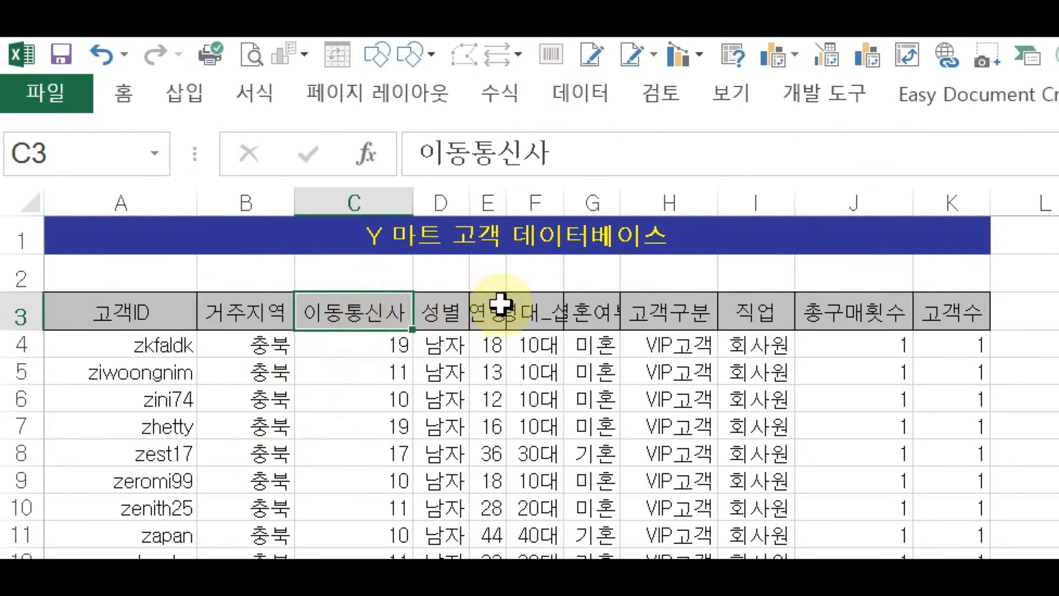
left_click(582, 98)
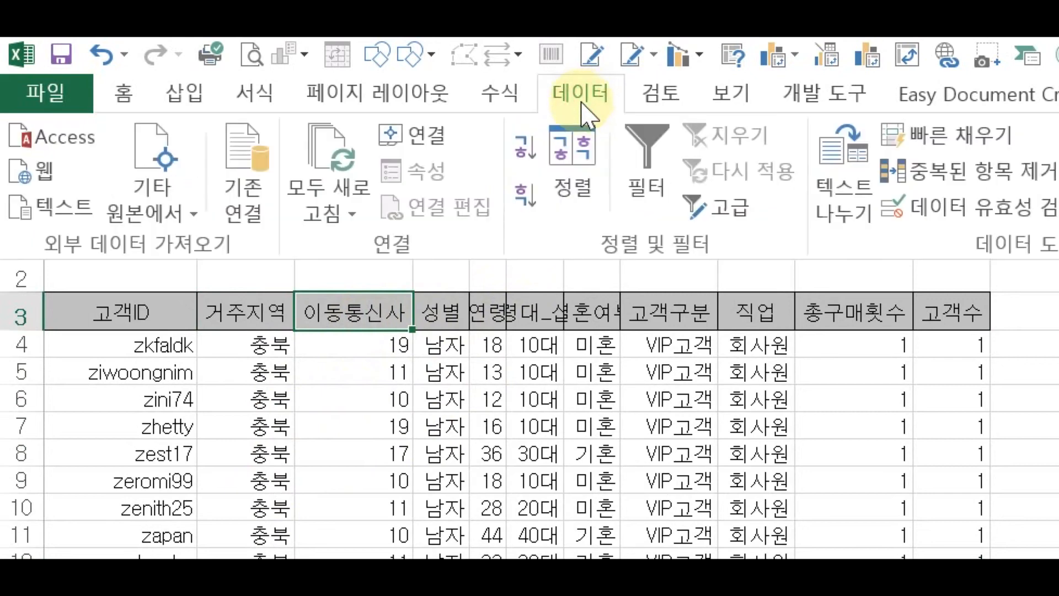
left_click(521, 161)
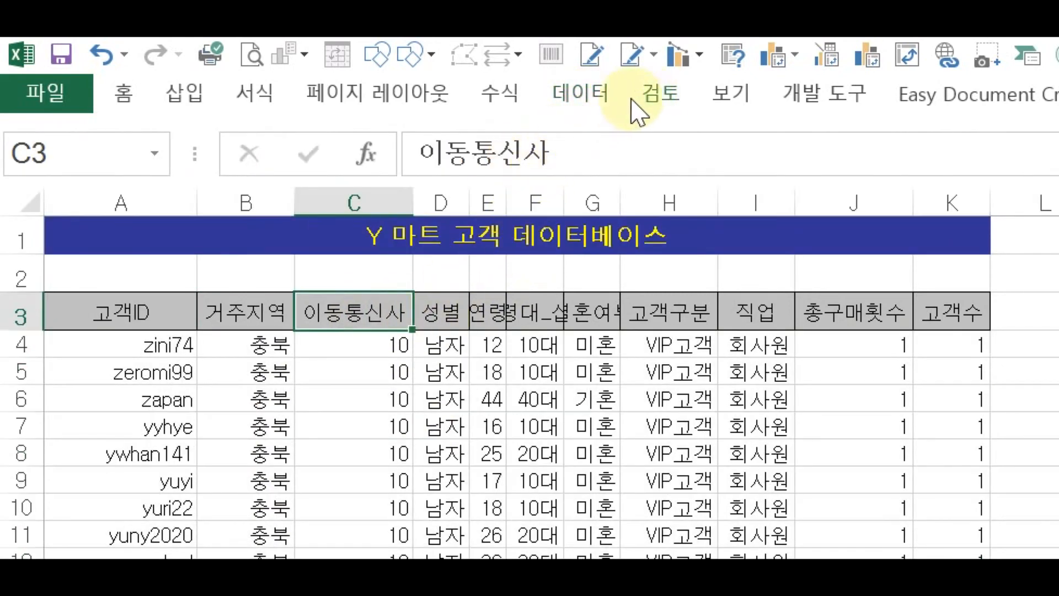
left_click(595, 99)
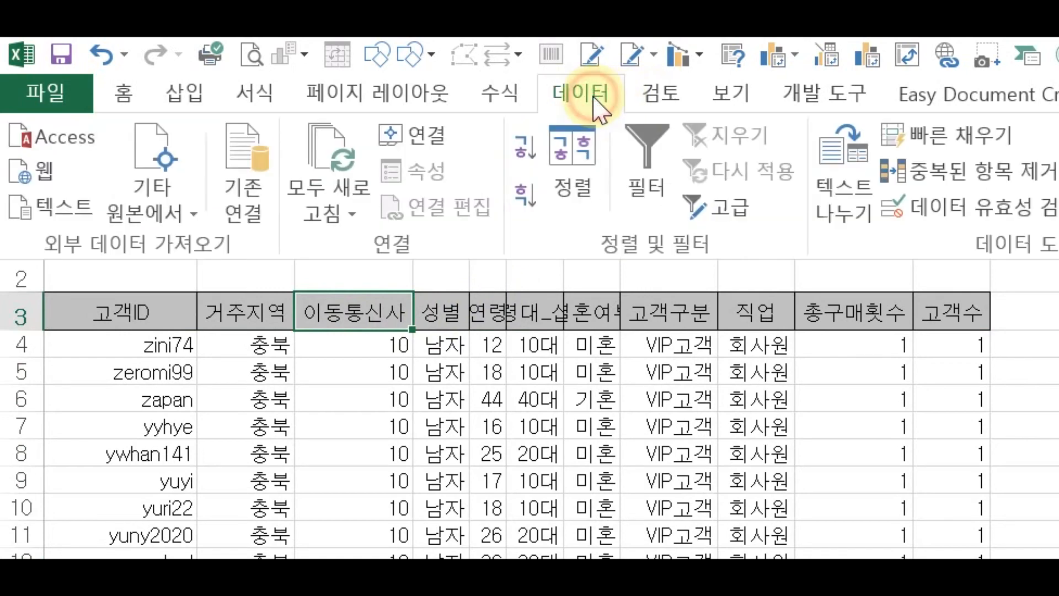
left_click(533, 192)
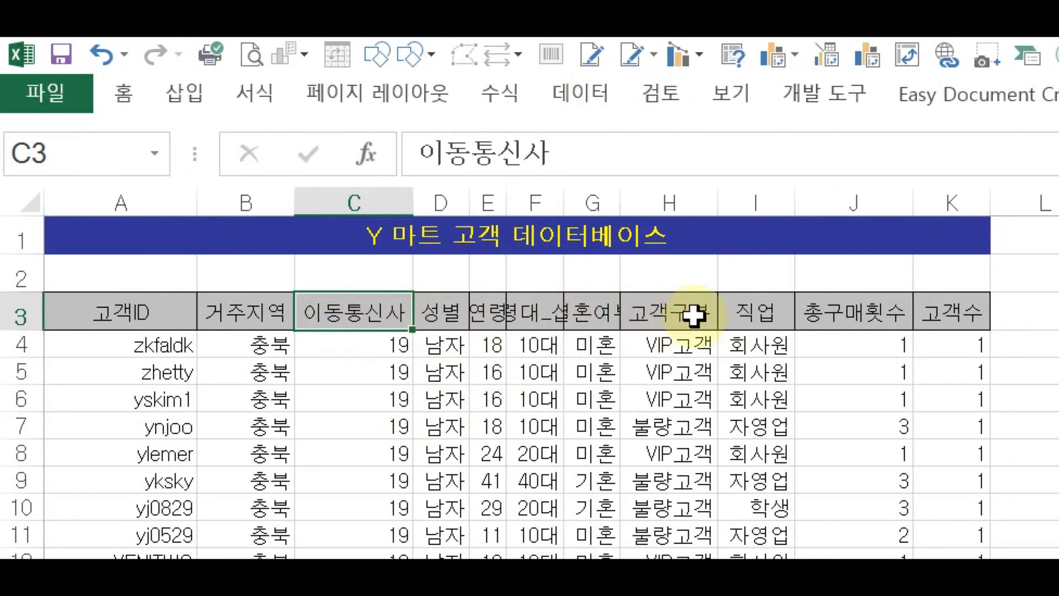
Step: Sort the customer records by the 연령 field in ascending order, and re-sort them in descending order
left_click(493, 301)
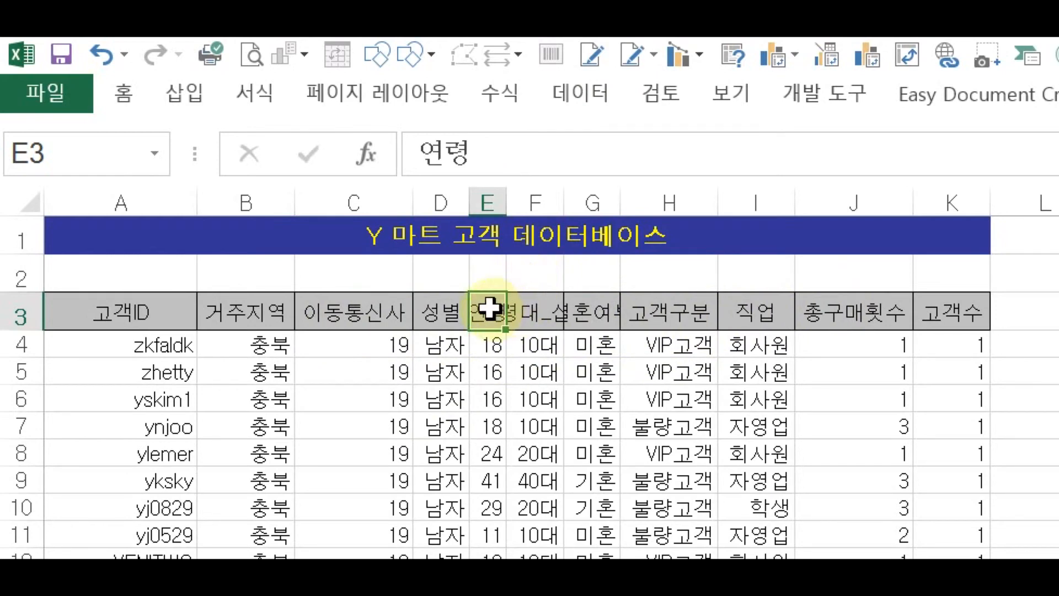
left_click(579, 93)
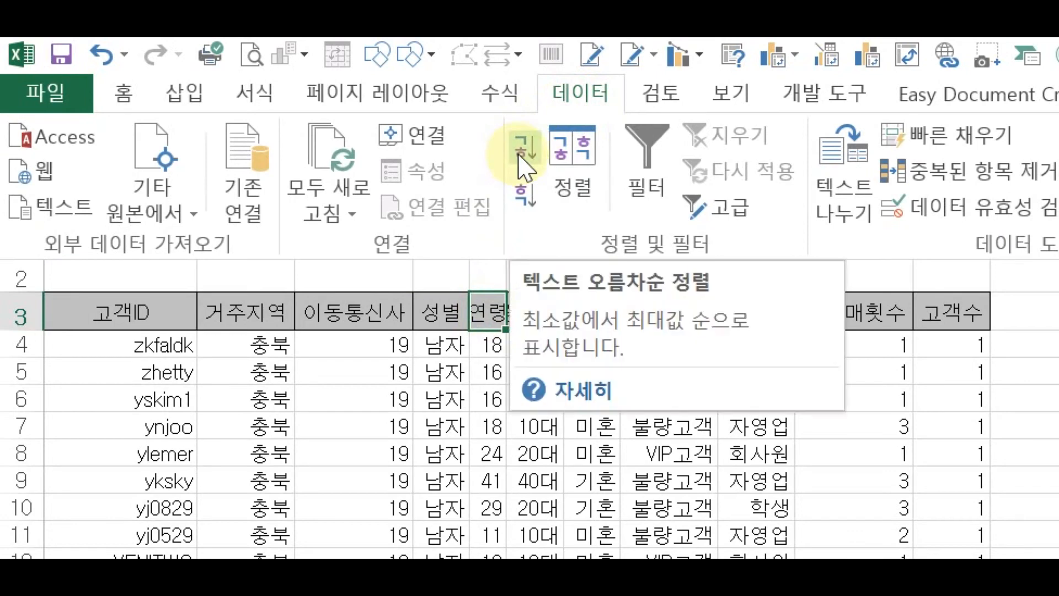
left_click(519, 153)
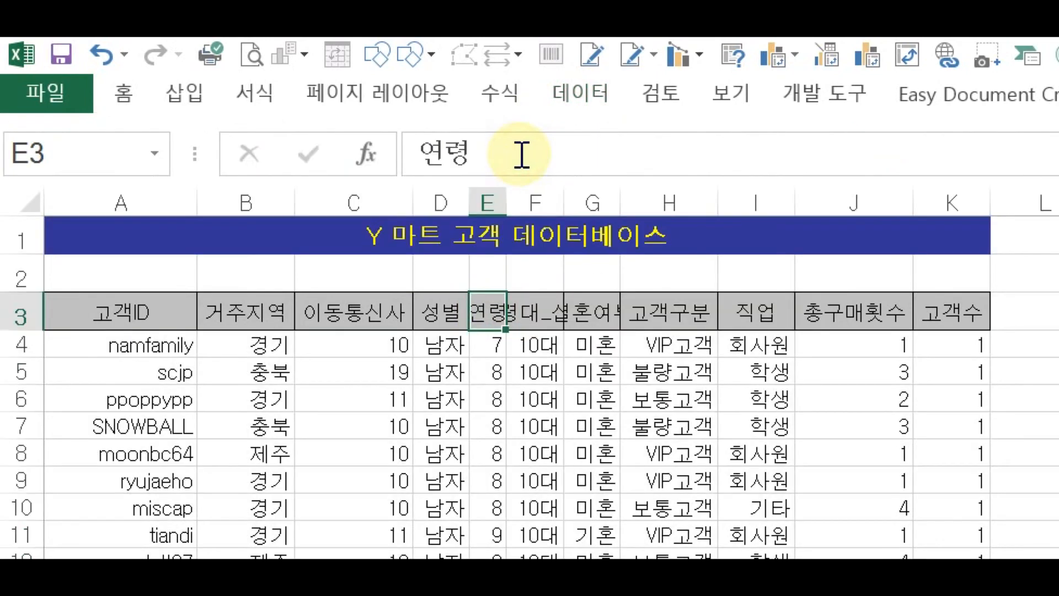
left_click(566, 97)
left_click(522, 206)
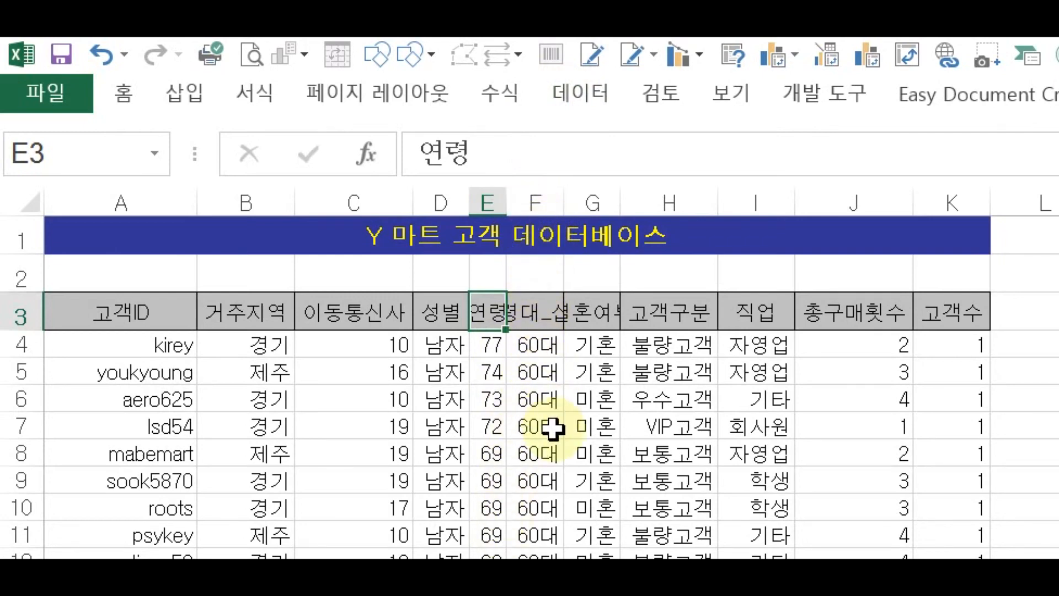
Step: Sort the customer records by the 고객구분 field in ascending order
left_click(671, 308)
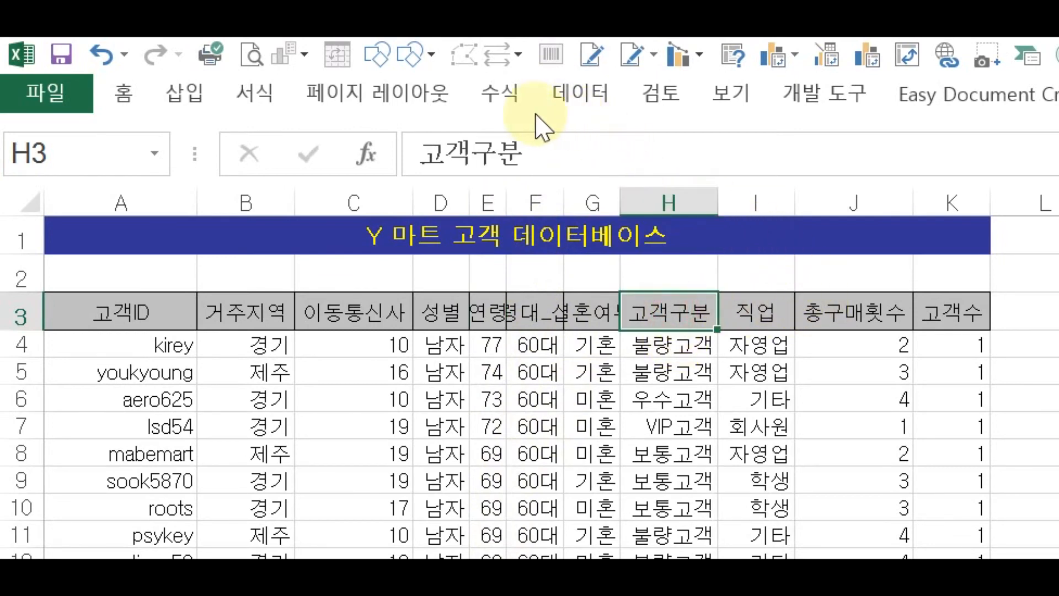
left_click(579, 96)
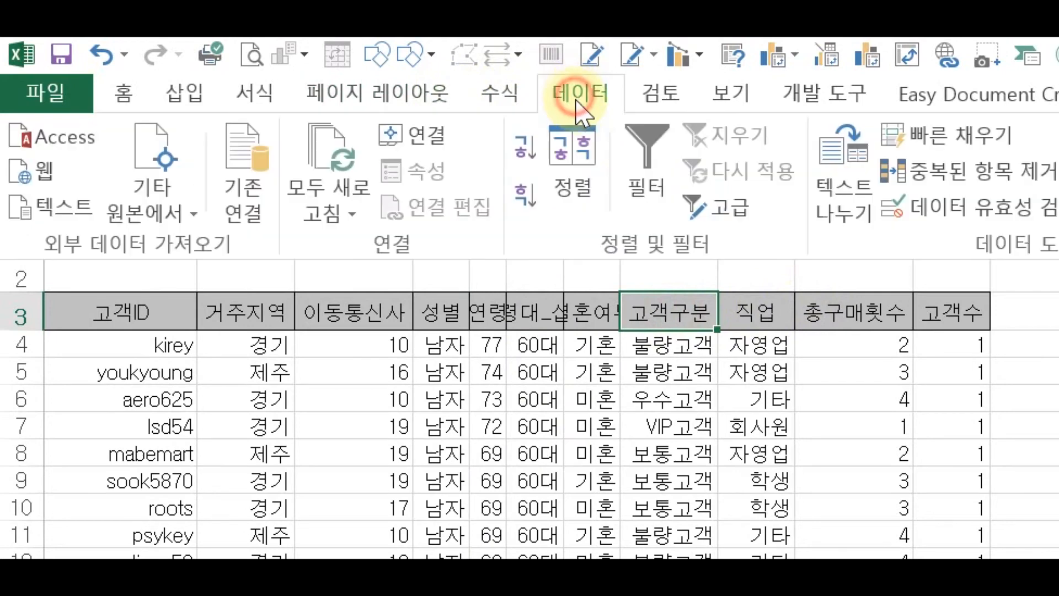
left_click(525, 146)
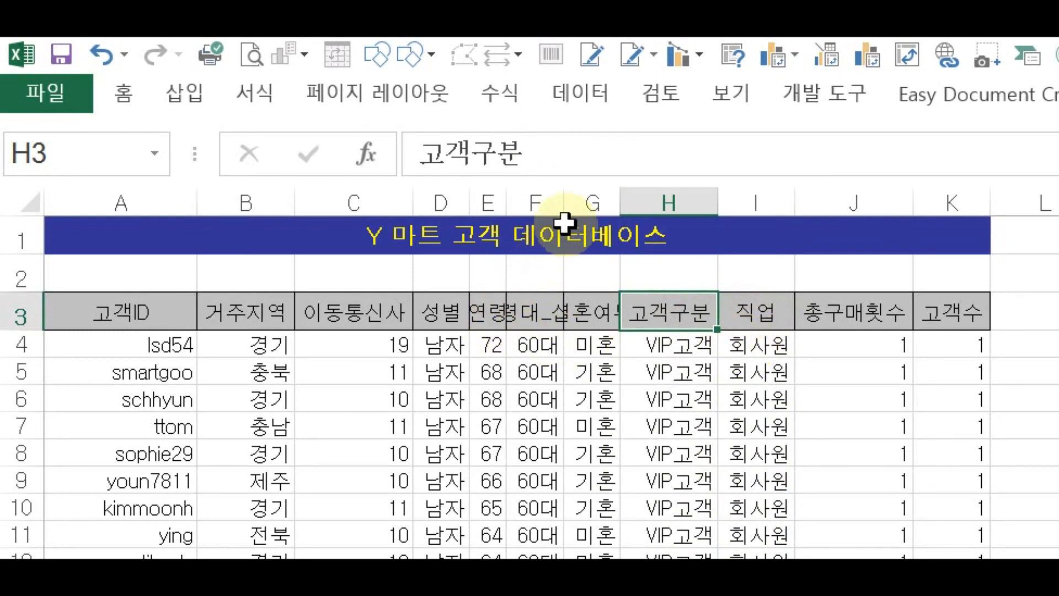
Step: Auto-fit the widths of columns F and G to show the full 연령대_삽입 and 결혼여부 headings
double_click(563, 206)
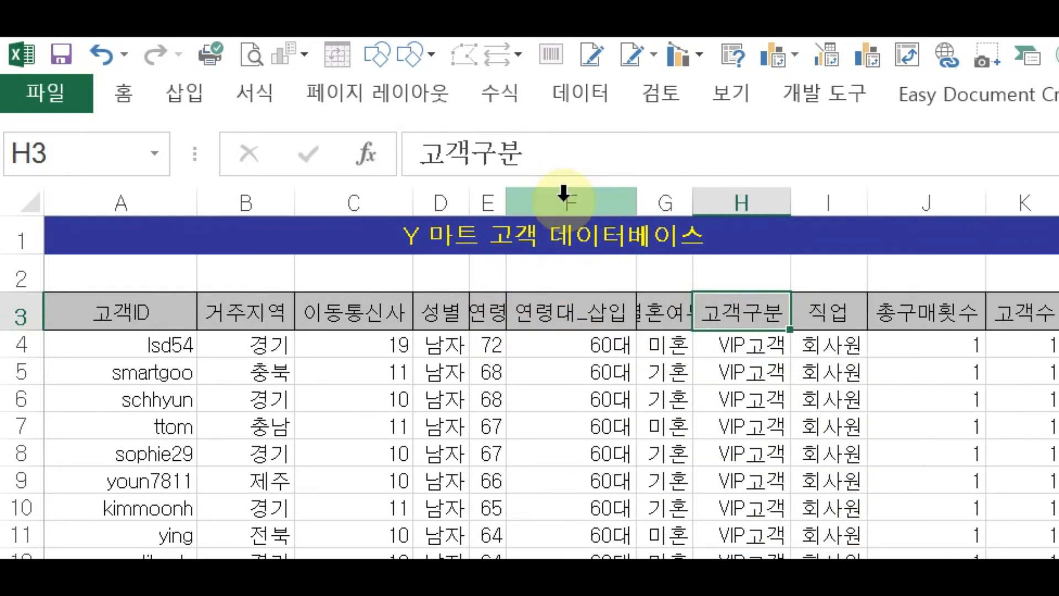
double_click(691, 204)
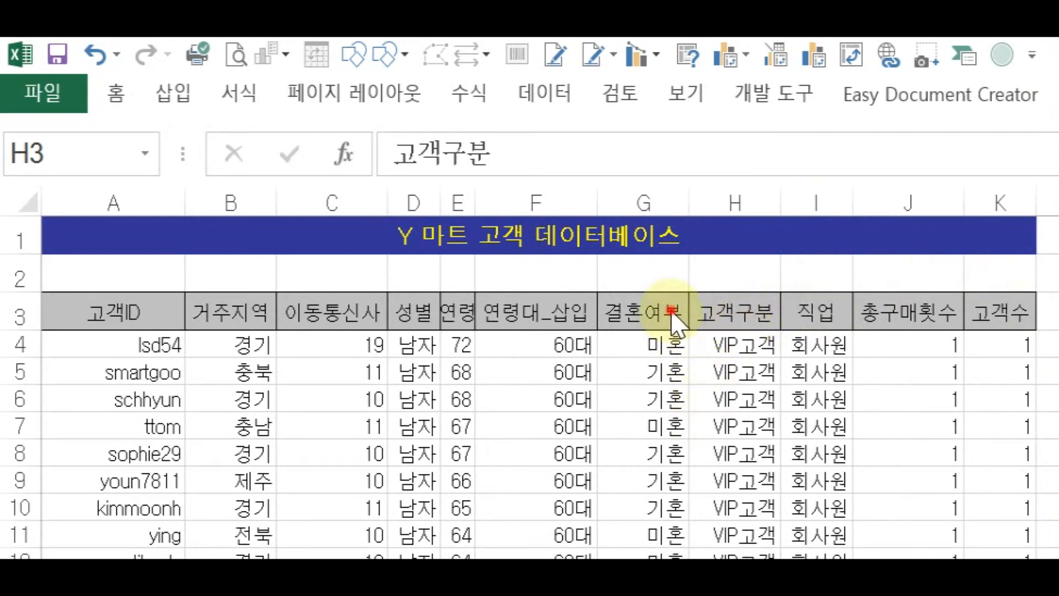
Step: Start a custom sort of the customer records and set its primary sort field to 거주지역
left_click(595, 316)
left_click(444, 319)
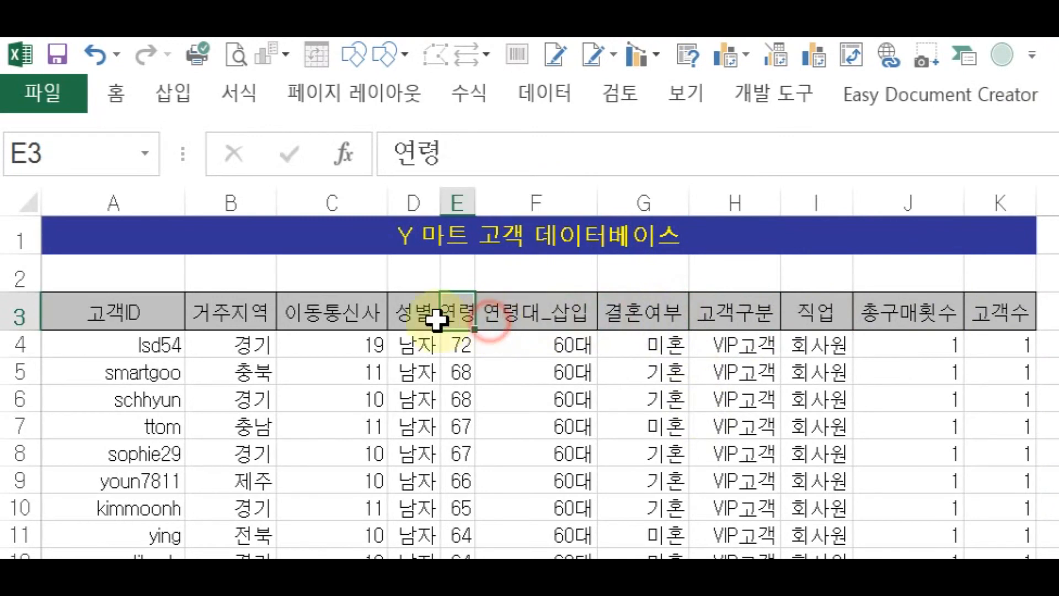
left_click(410, 318)
left_click(384, 321)
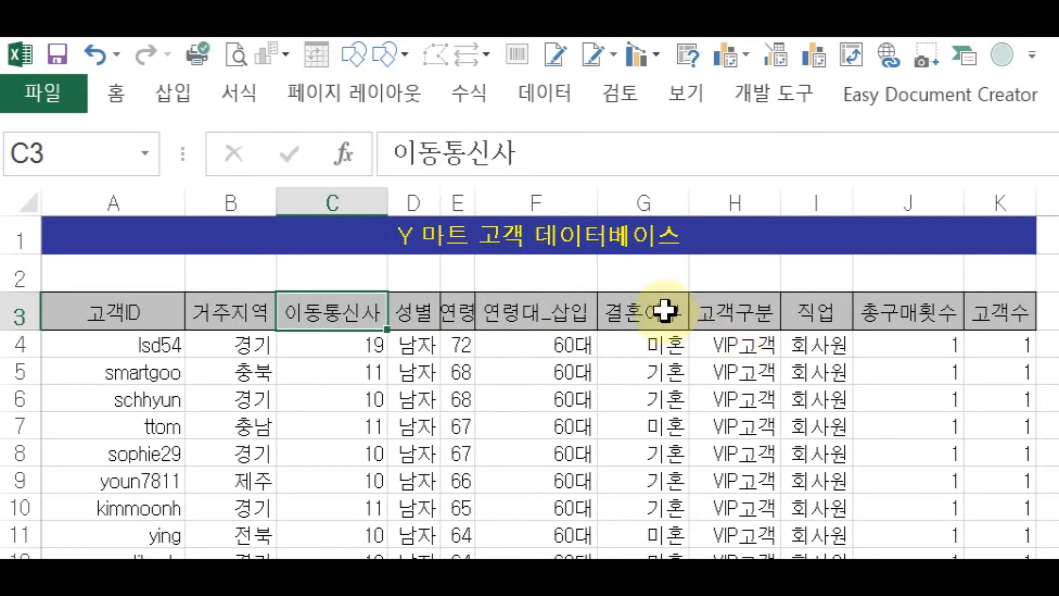
left_click(592, 95)
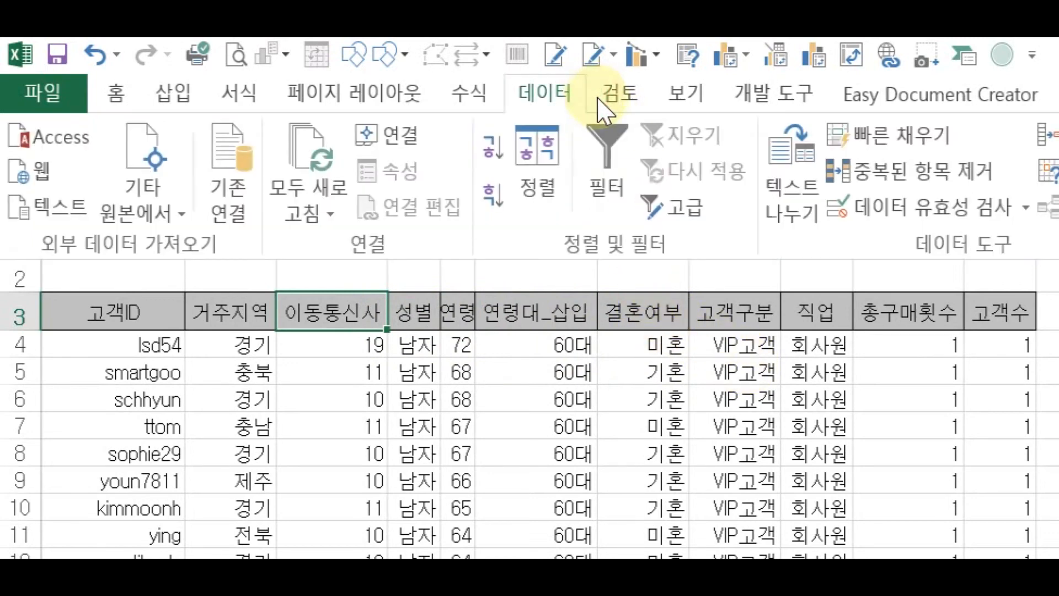
left_click(545, 216)
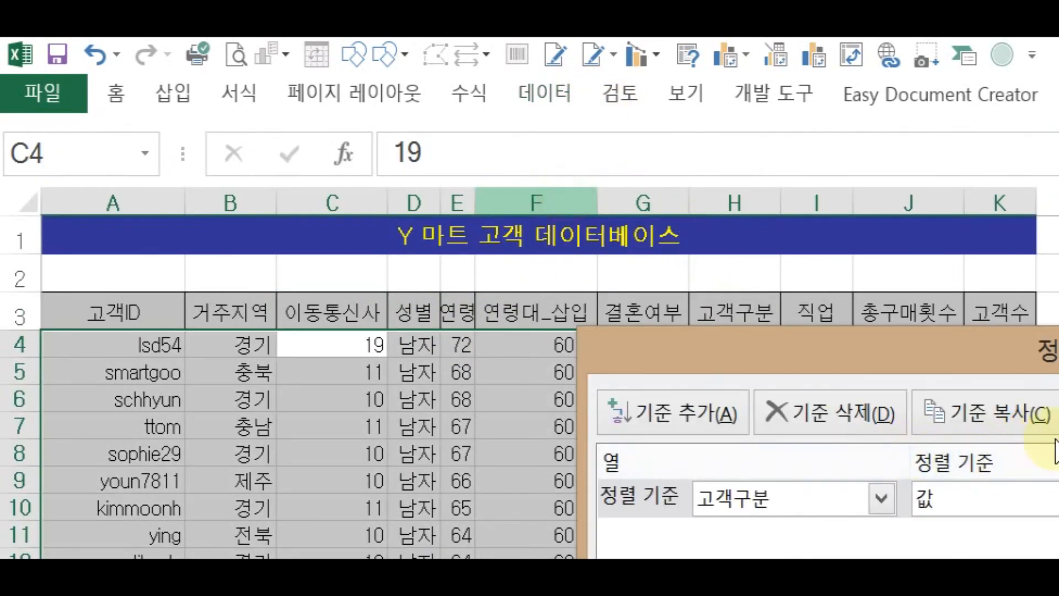
left_click_drag(937, 350, 1030, 252)
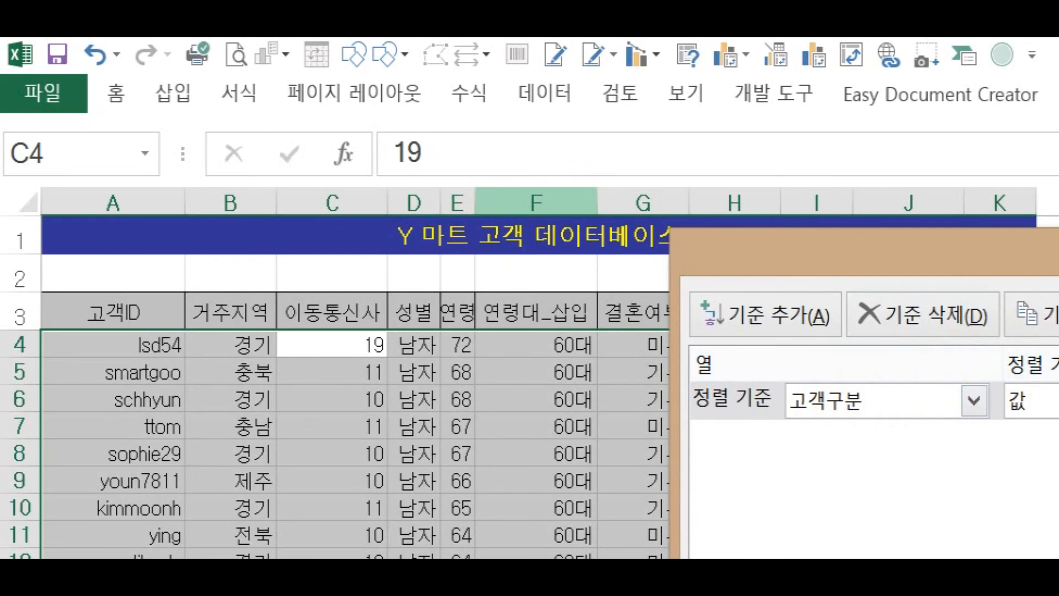
left_click(810, 398)
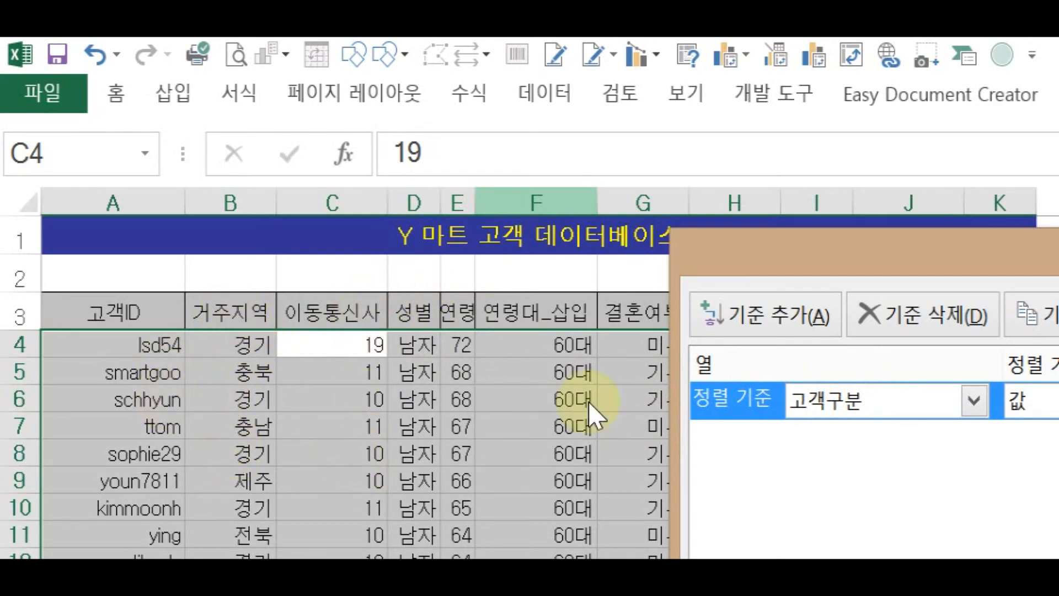
left_click(1031, 402)
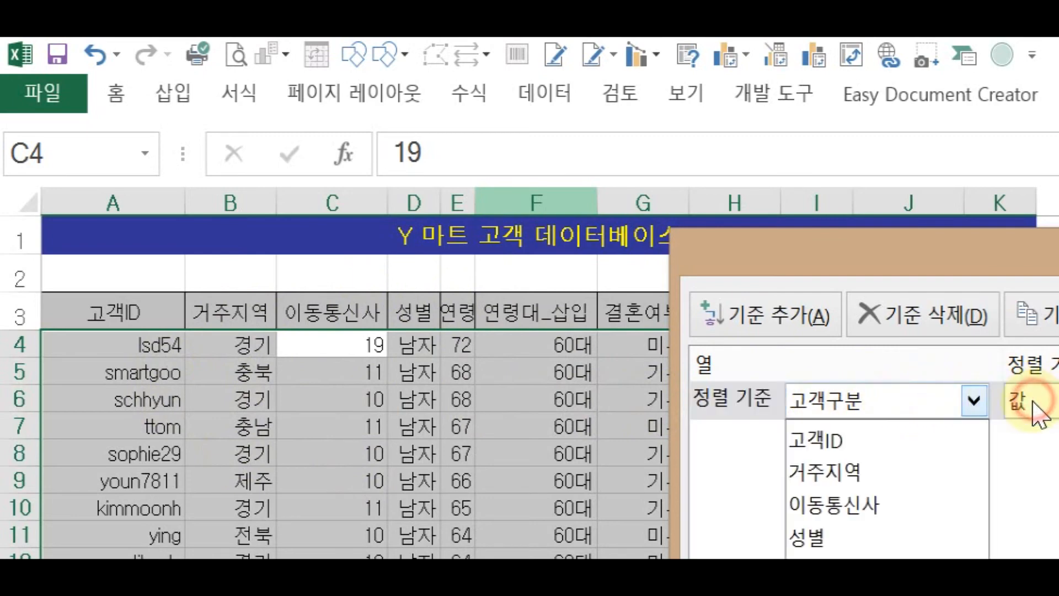
left_click(953, 469)
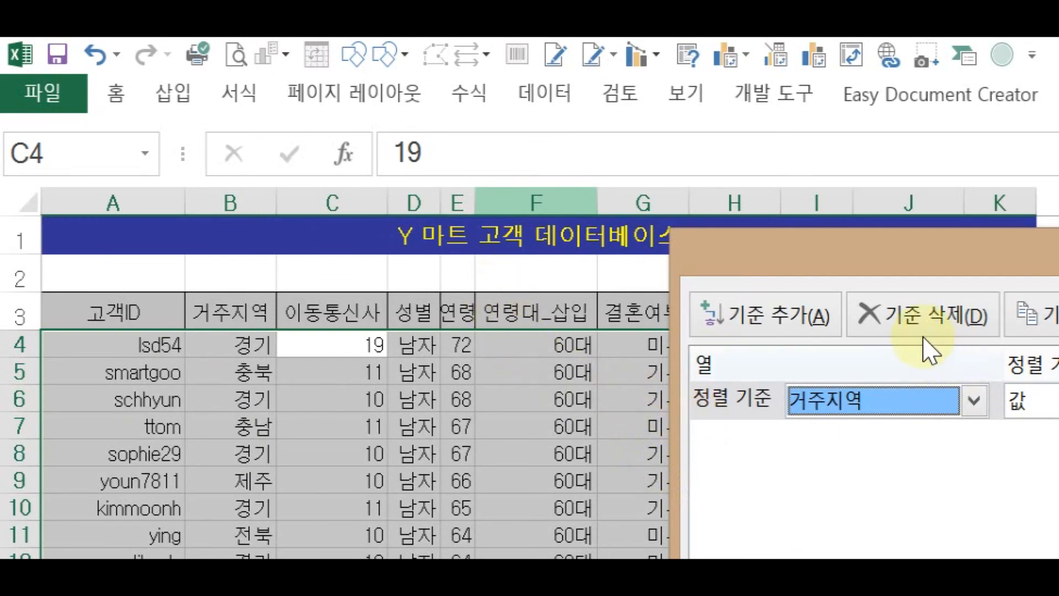
Step: Add a second sort level to the custom sort, based on the 연령 field
left_click(821, 330)
left_click(975, 439)
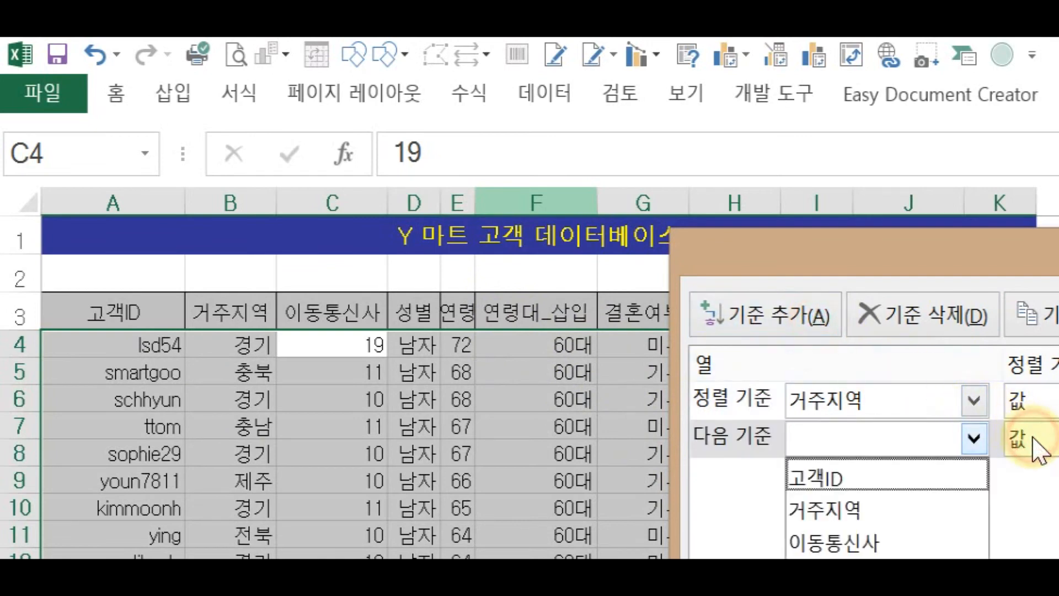
left_click(827, 592)
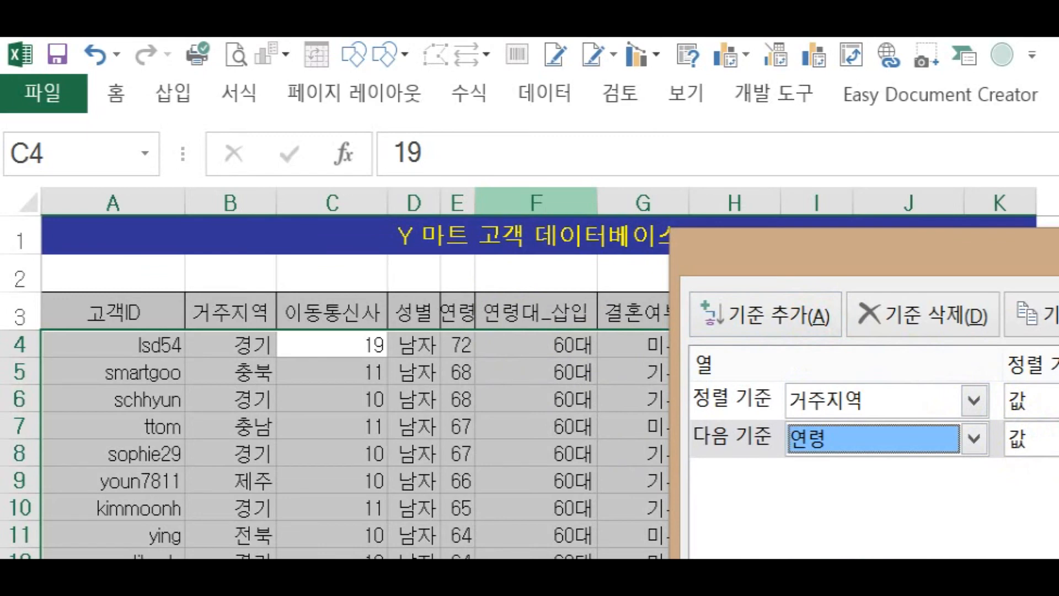
Step: Add a third sort level to the custom sort, based on the 이동통신사 field
left_click_drag(1035, 252, 1058, 255)
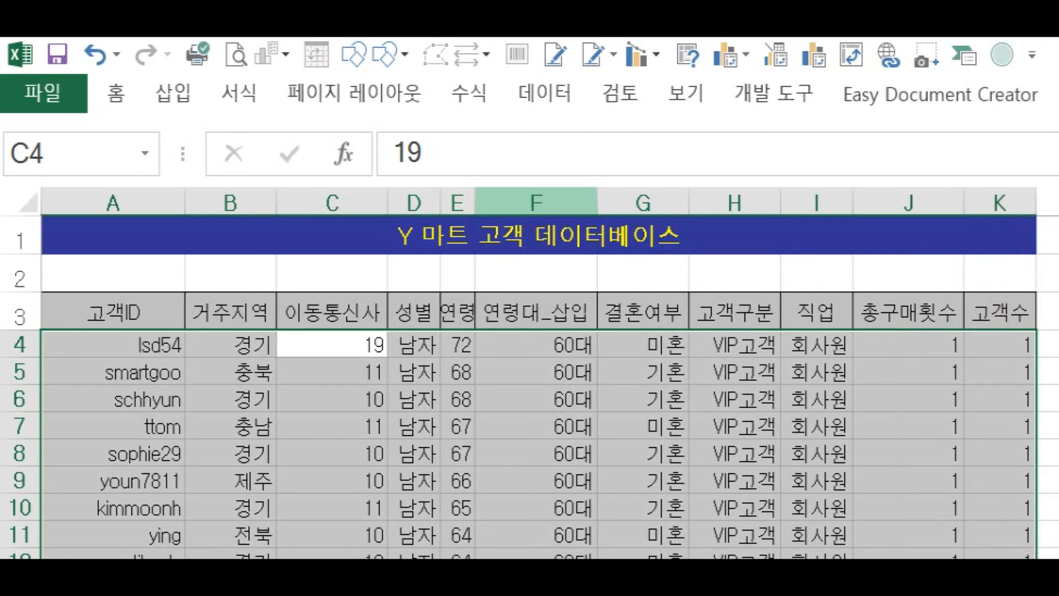
left_click_drag(1058, 255, 966, 210)
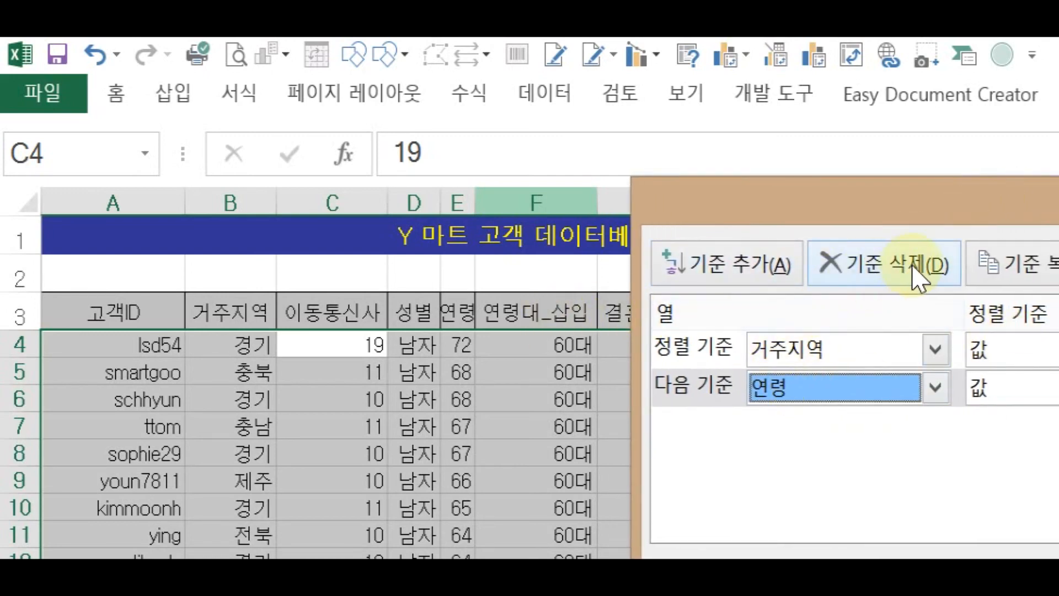
left_click(794, 273)
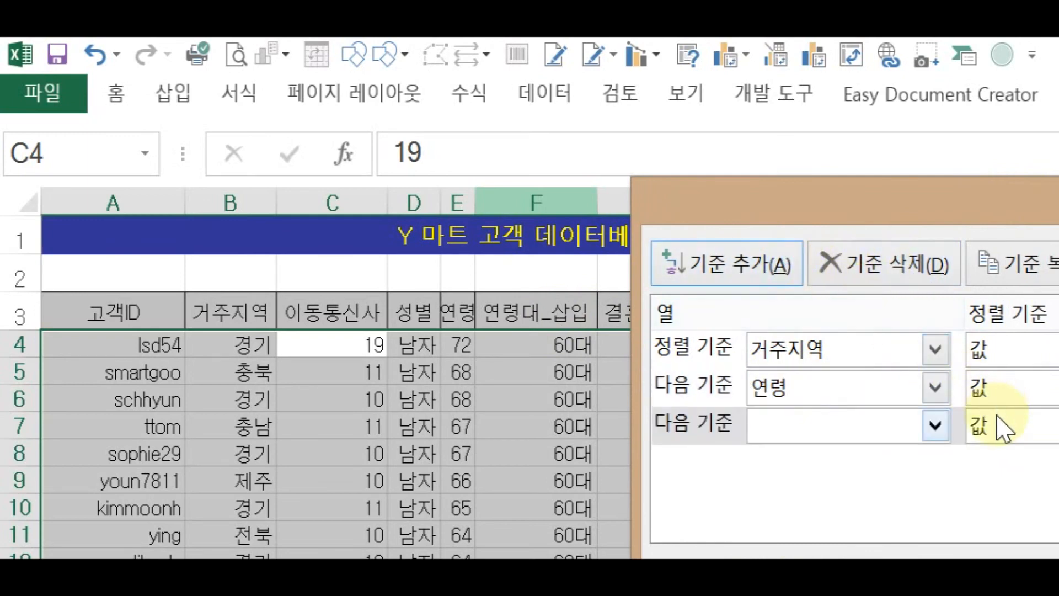
left_click(996, 424)
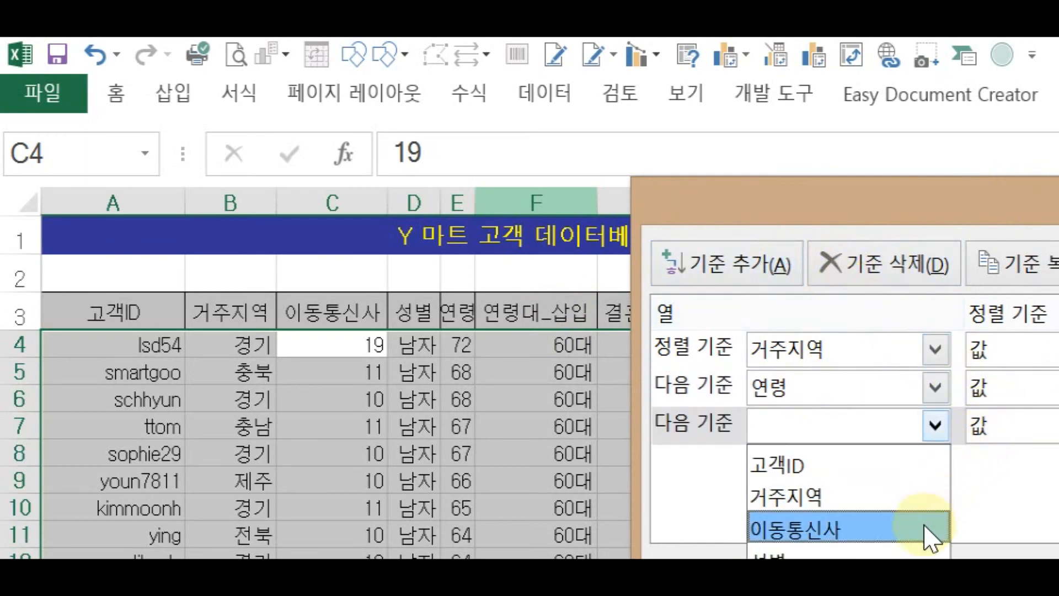
left_click(930, 531)
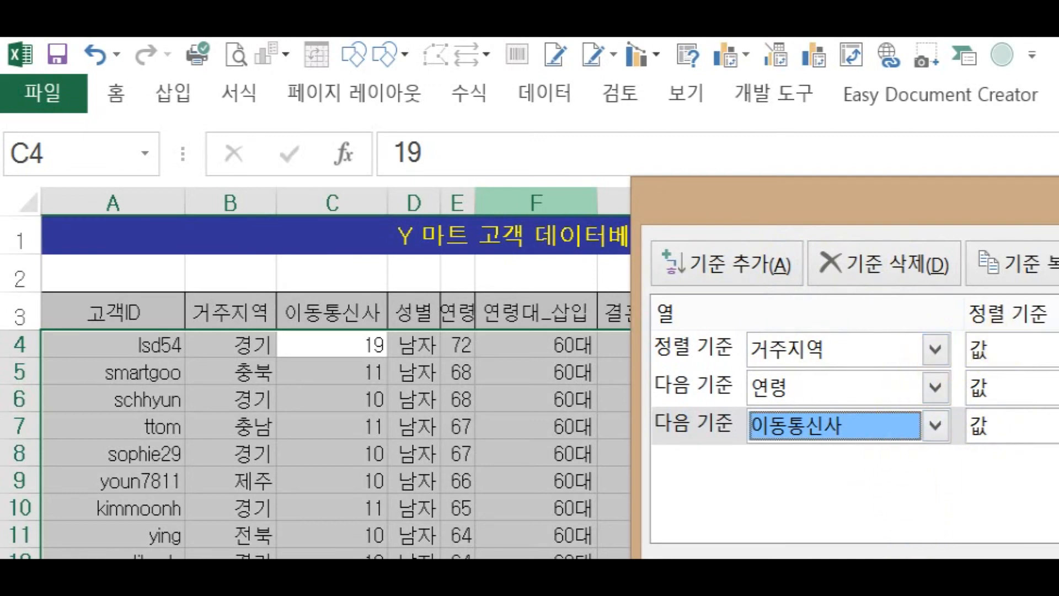
Step: Check which sort-basis options are available for the 거주지역 and 연령 levels
left_click(1042, 349)
key("Escape")
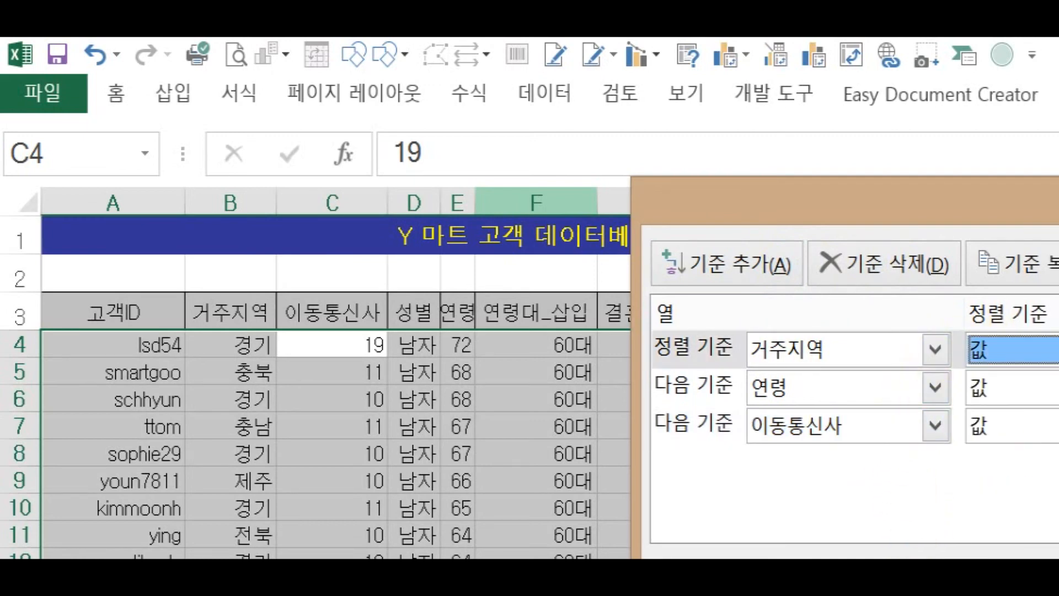
left_click(1042, 388)
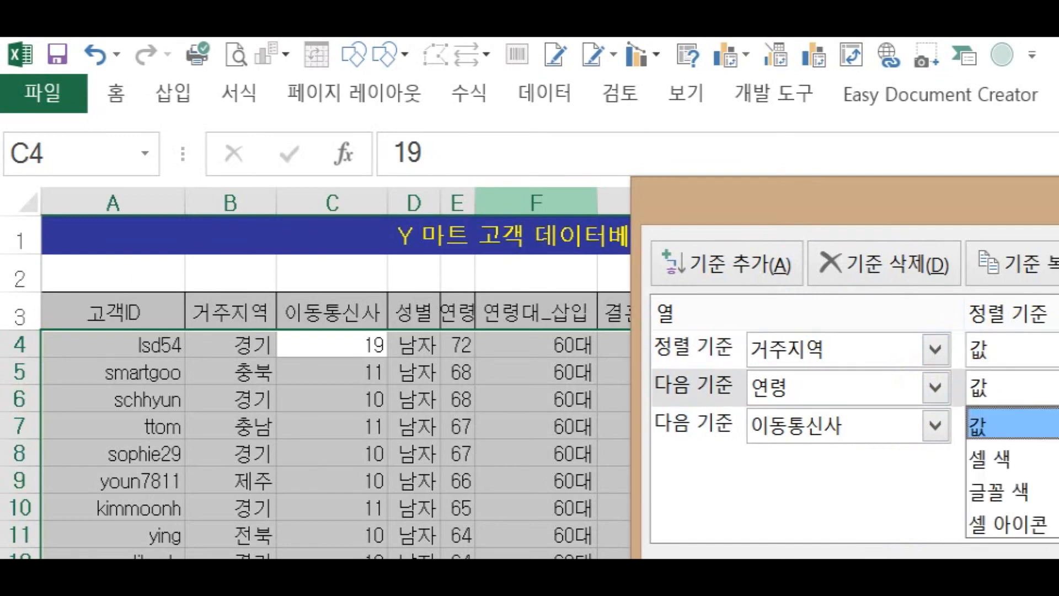
key("Escape")
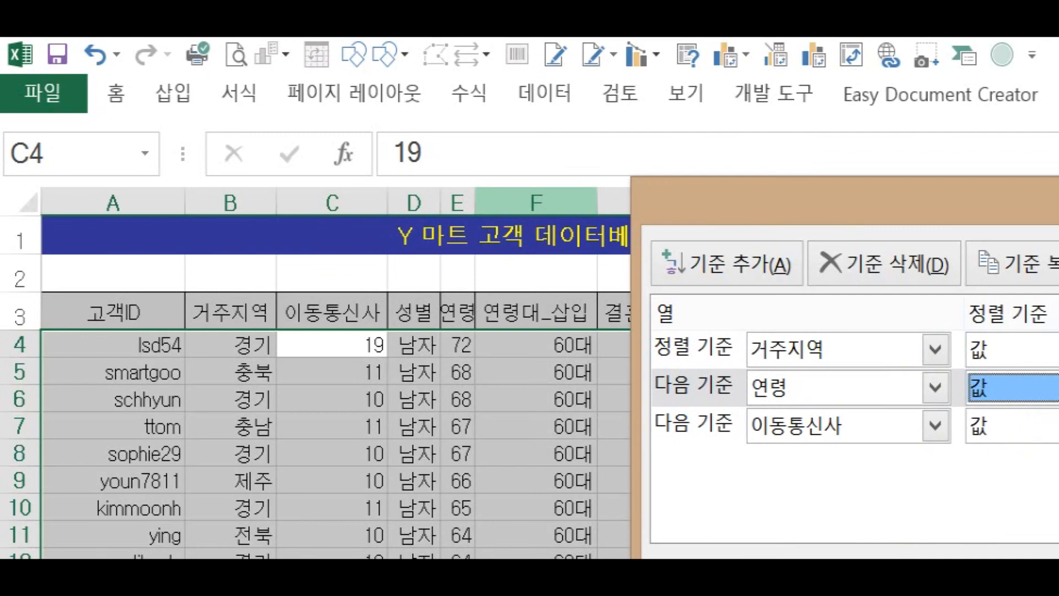
Step: Review the complete sort settings and apply the ascending three-level sort by 거주지역, 연령 and 이동통신사
left_click_drag(912, 187, 310, 48)
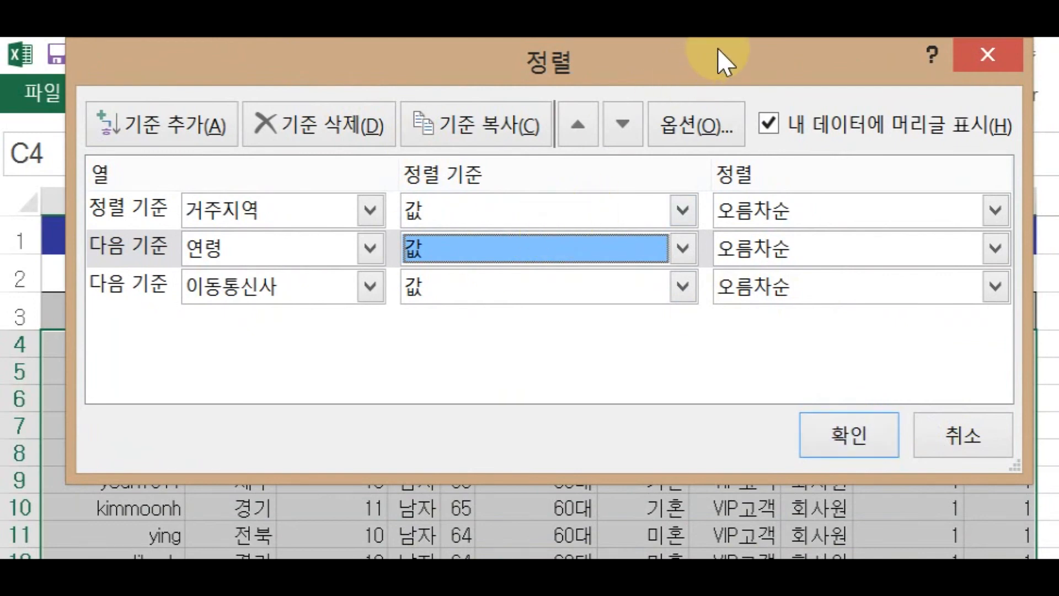
left_click_drag(720, 58, 651, 474)
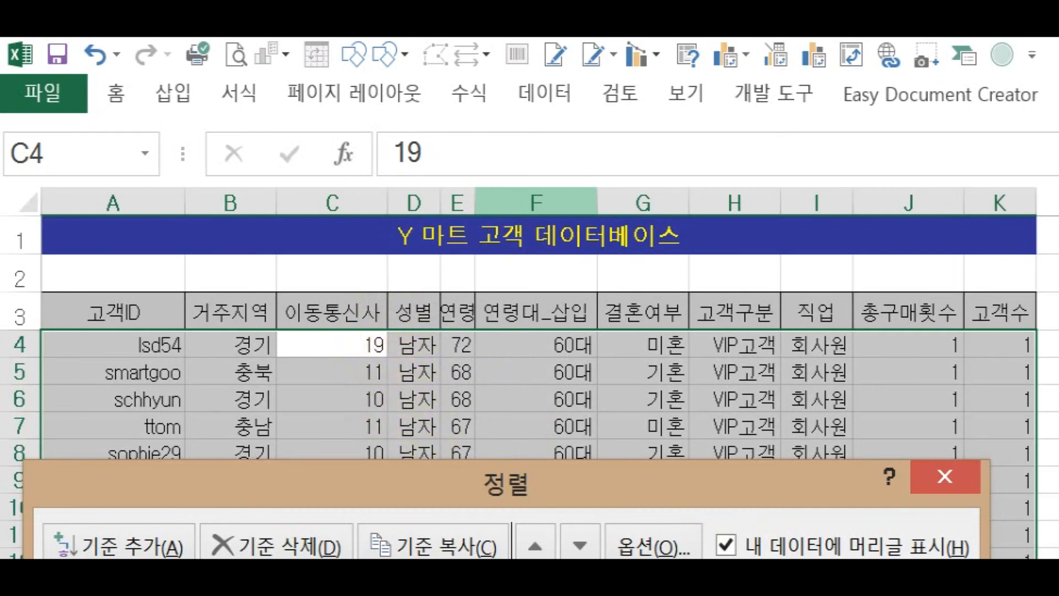
key("Return")
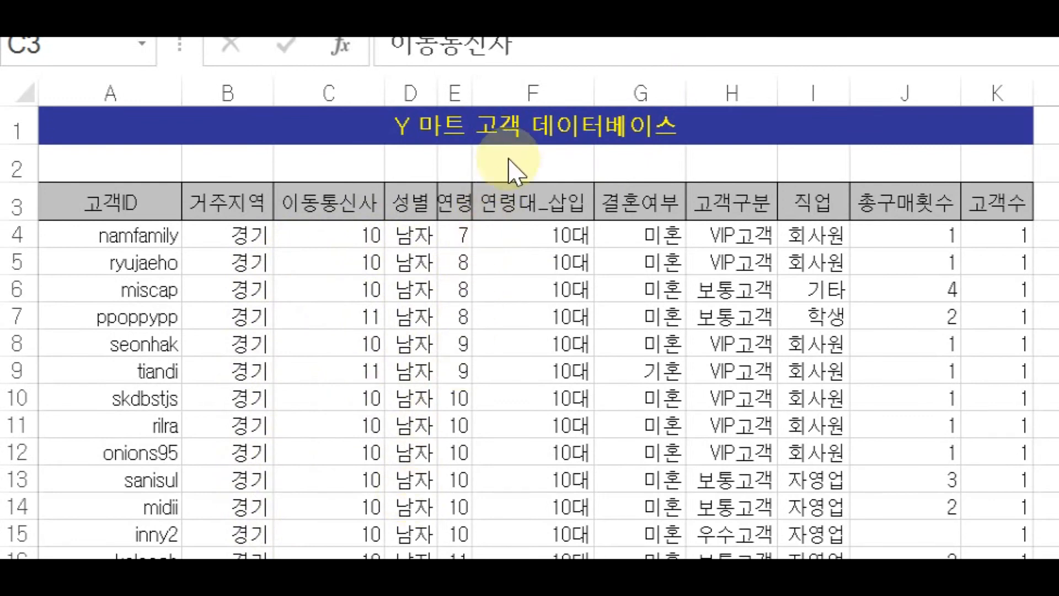
Step: Widen the 연령 column so that its header fits fully inside the cell
left_click(501, 92)
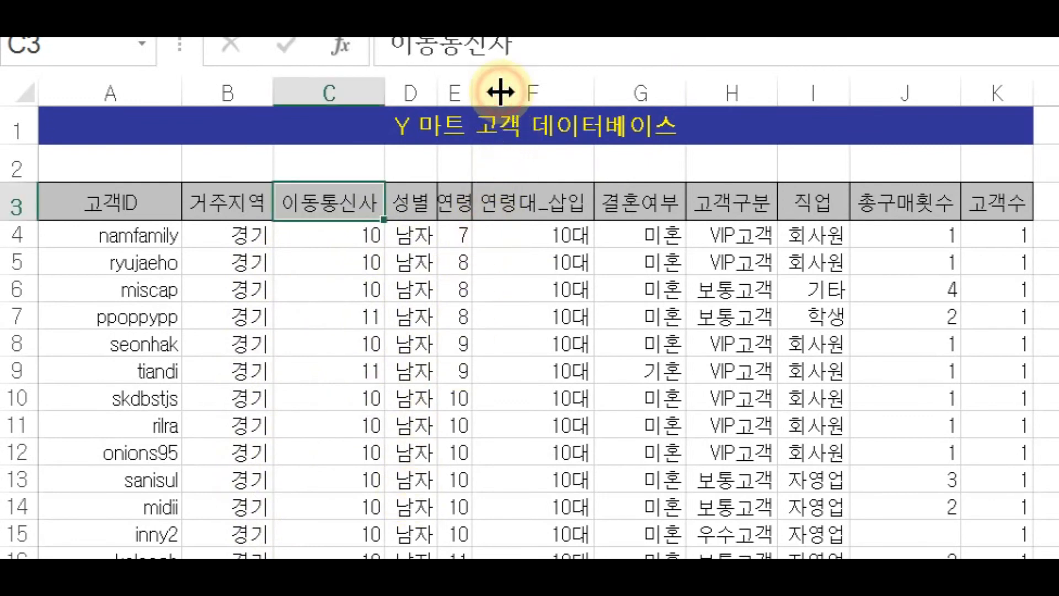
left_click_drag(501, 88, 490, 91)
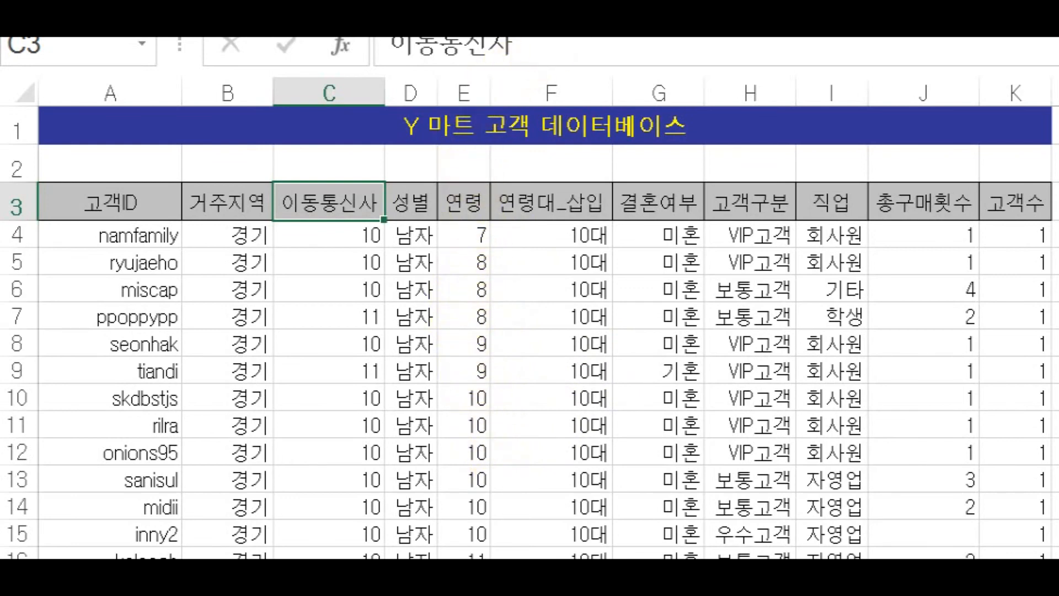
Step: Change the 거주지역, 연령 and 이동통신사 sort levels to descending order (내림차순) and apply the sort
left_click(565, 85)
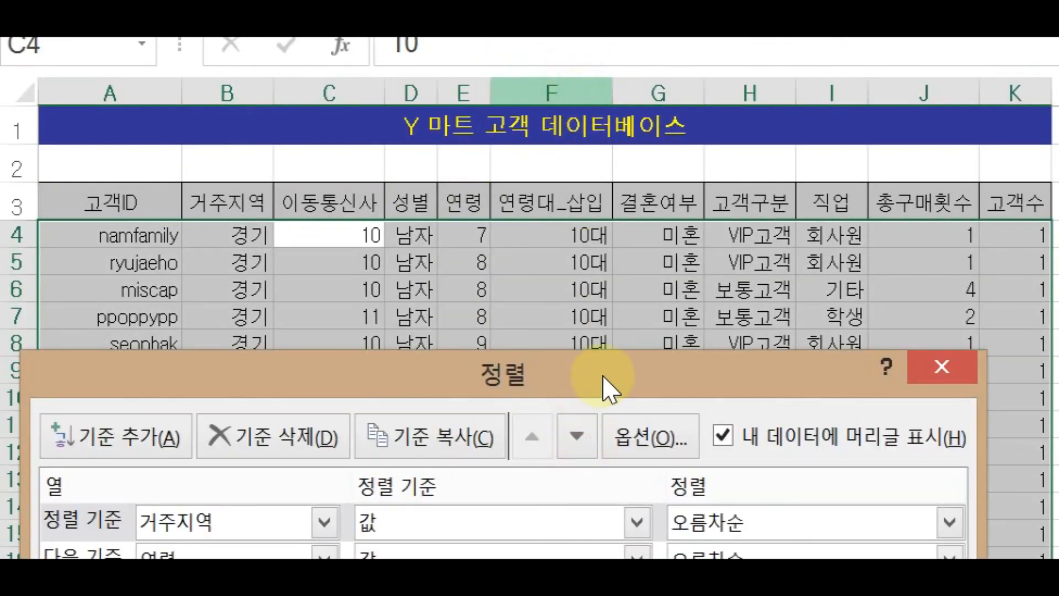
left_click_drag(602, 388, 612, 226)
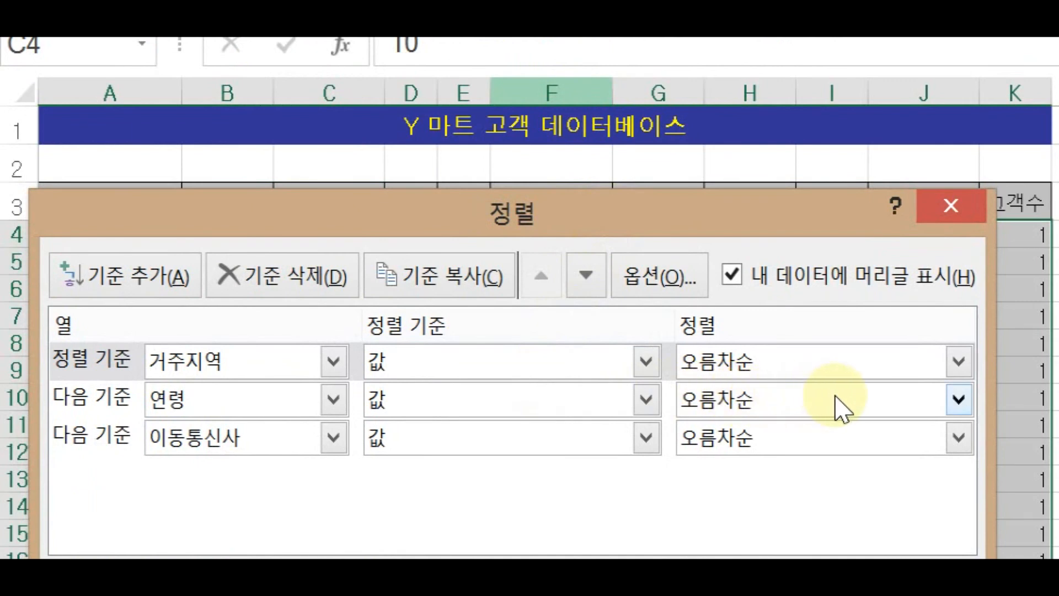
left_click(1022, 361)
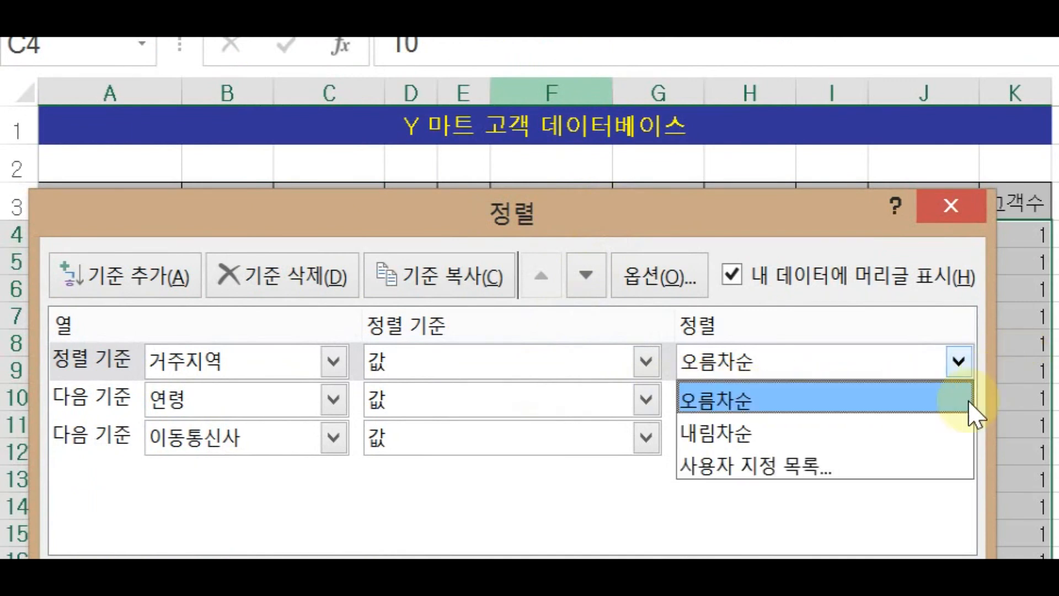
left_click(946, 434)
left_click(1020, 401)
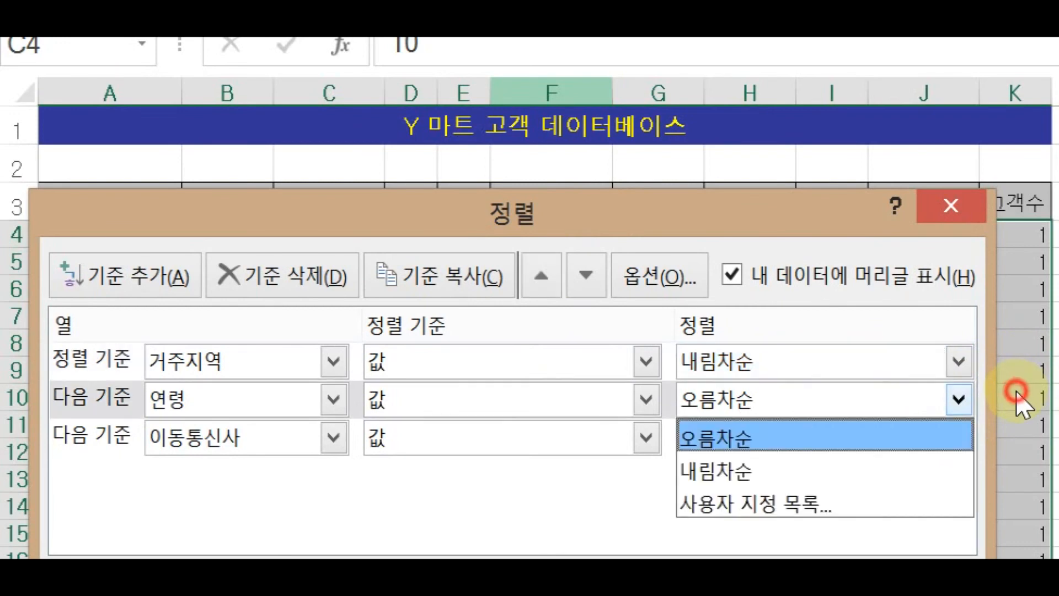
left_click(941, 469)
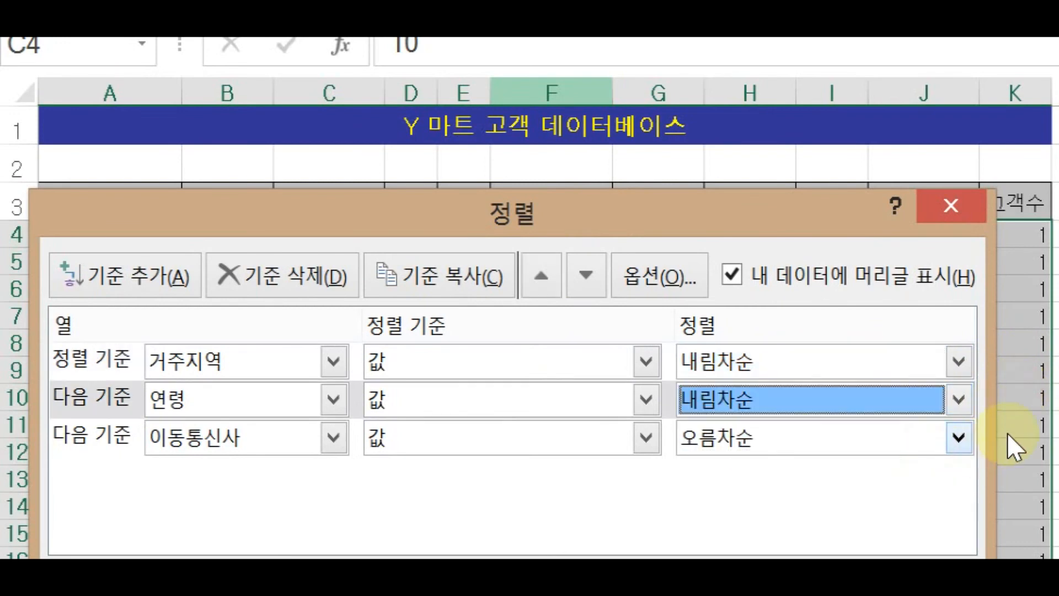
left_click(1021, 434)
left_click(957, 507)
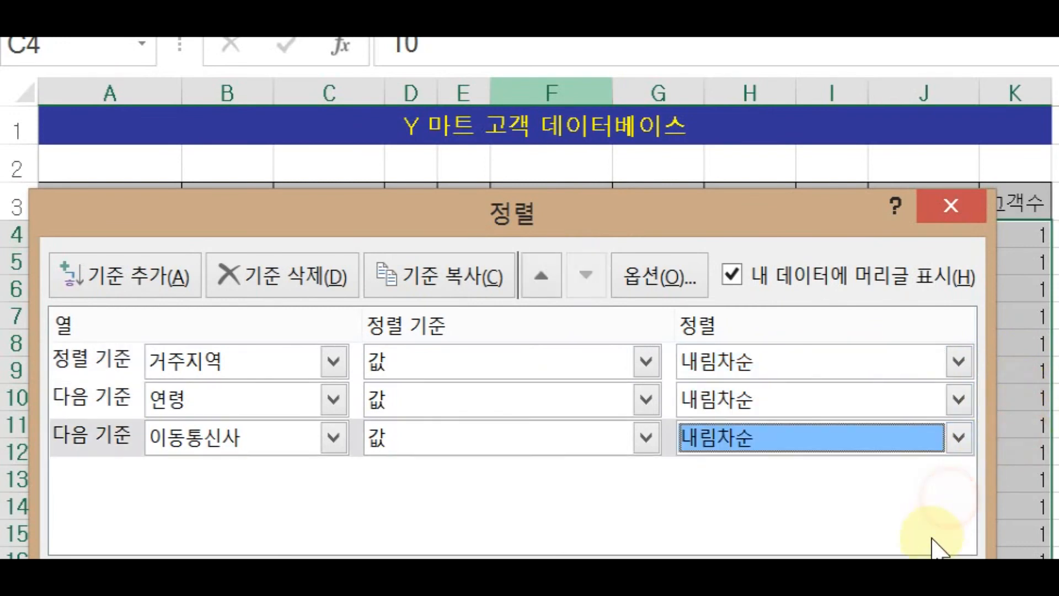
left_click(905, 552)
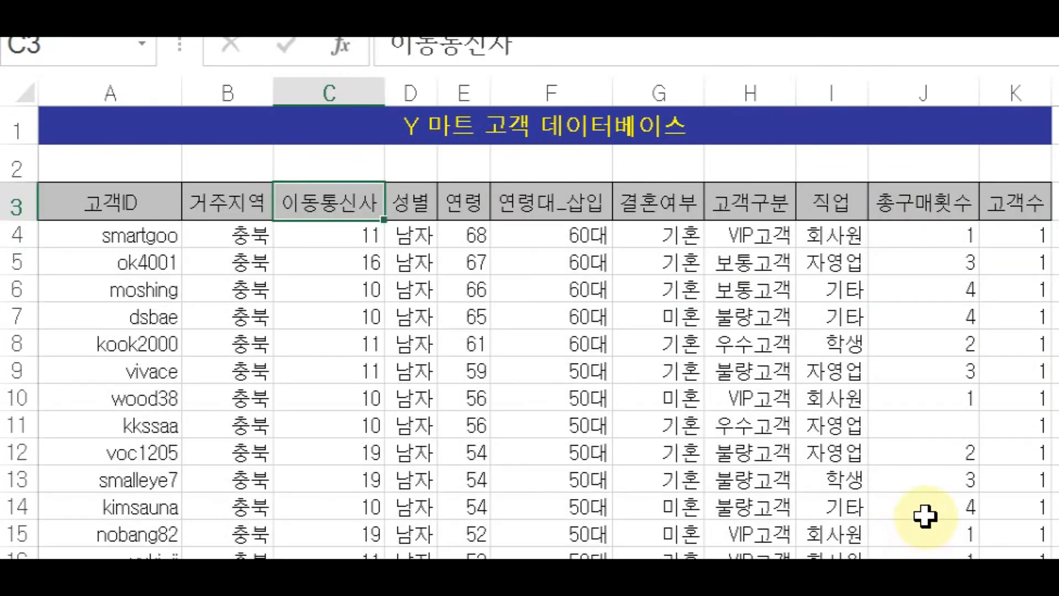
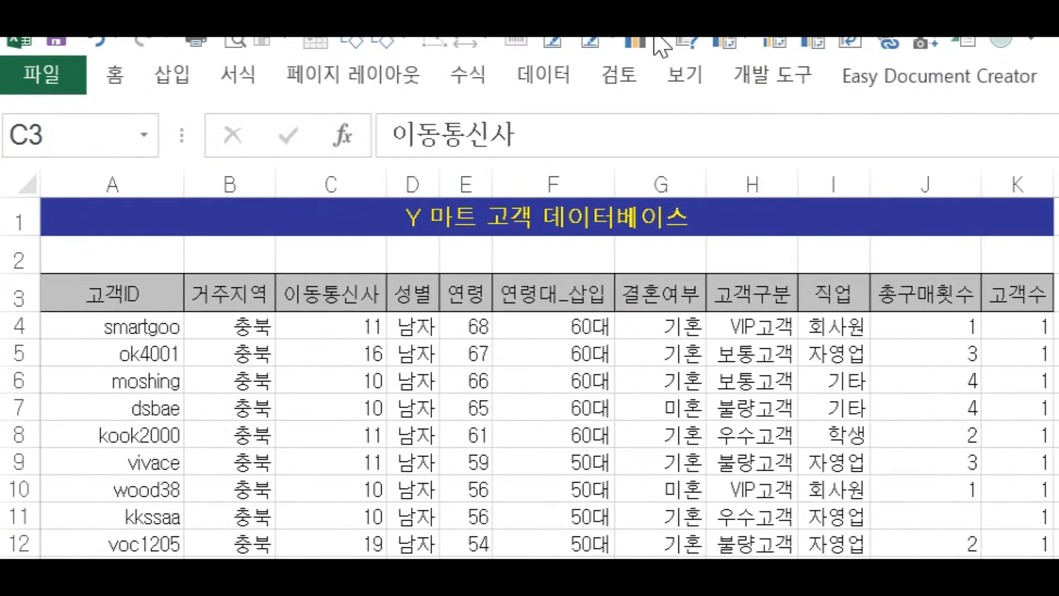
Step: Insert a 총구매횟수 sort level in descending order directly below 거주지역 and apply the custom sort
left_click(602, 77)
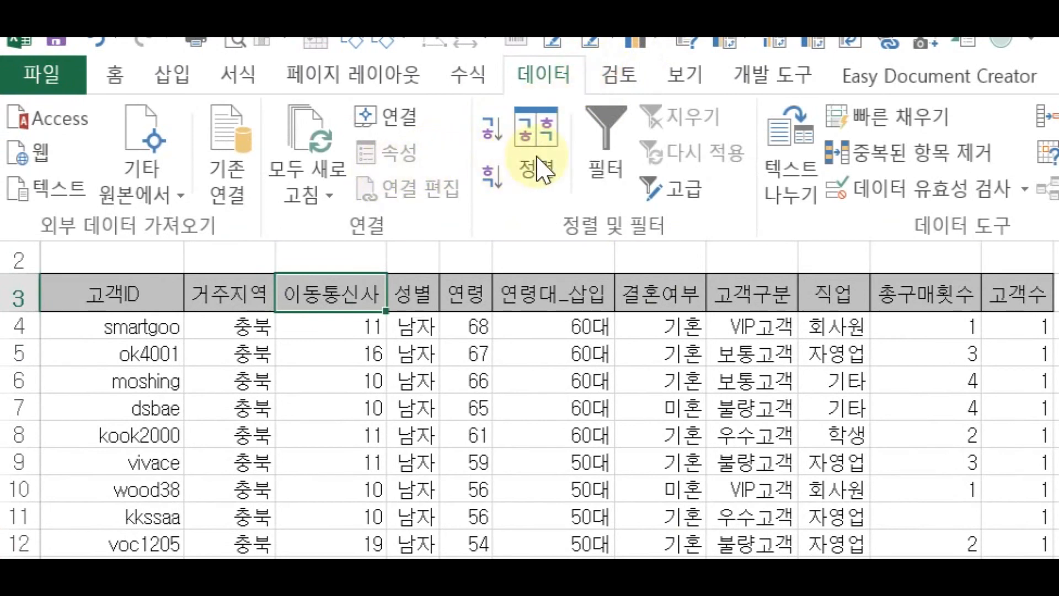
left_click(563, 157)
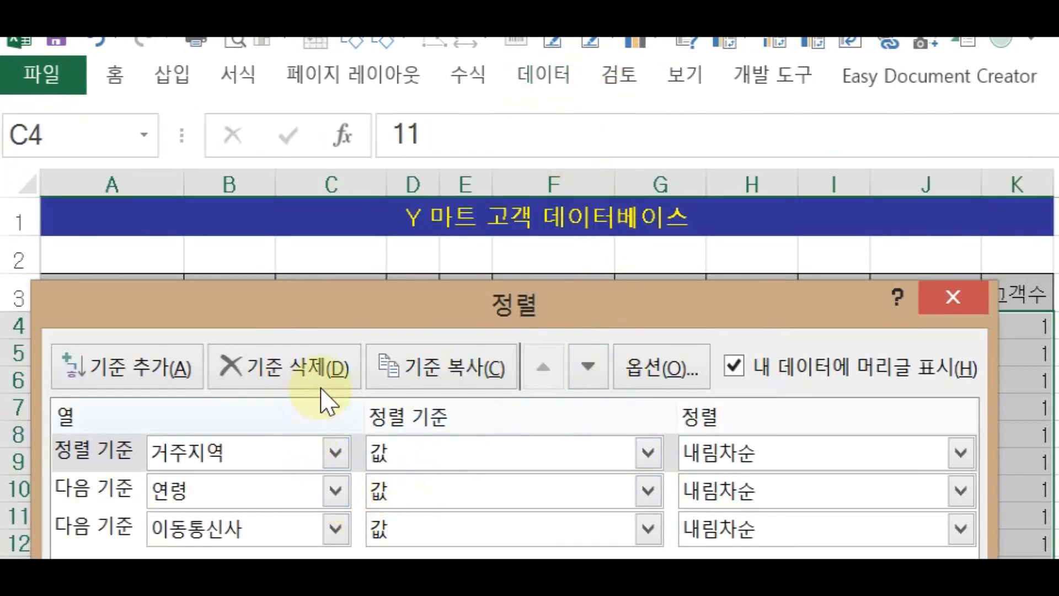
left_click(177, 380)
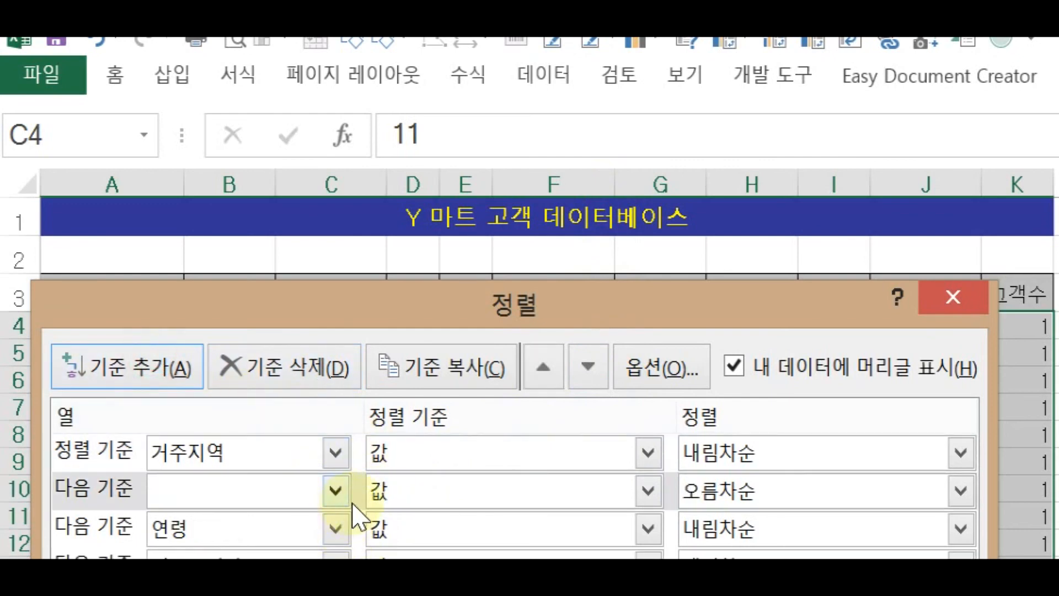
left_click(339, 489)
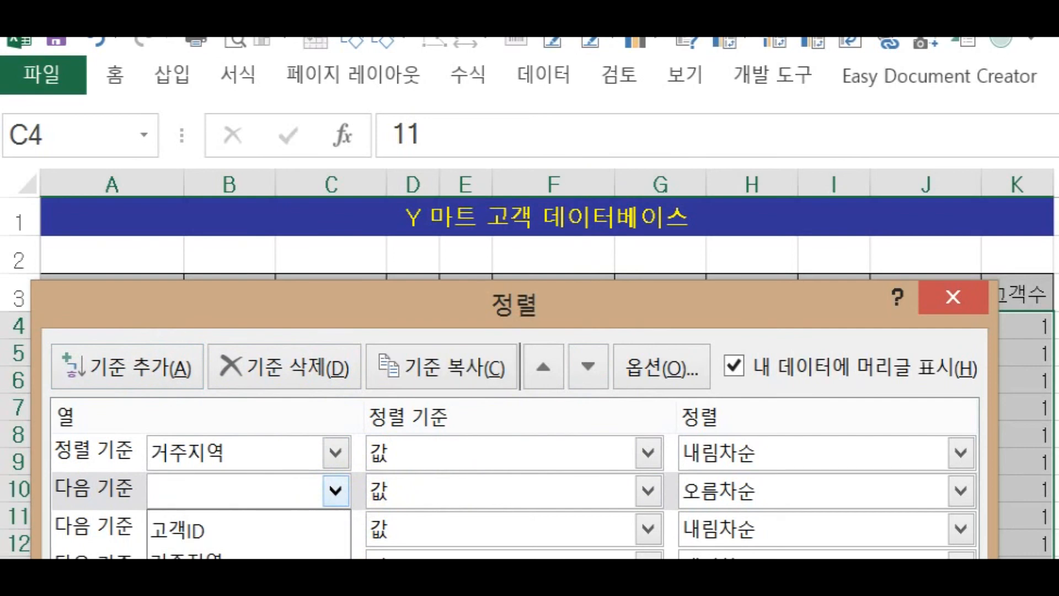
left_click(221, 591)
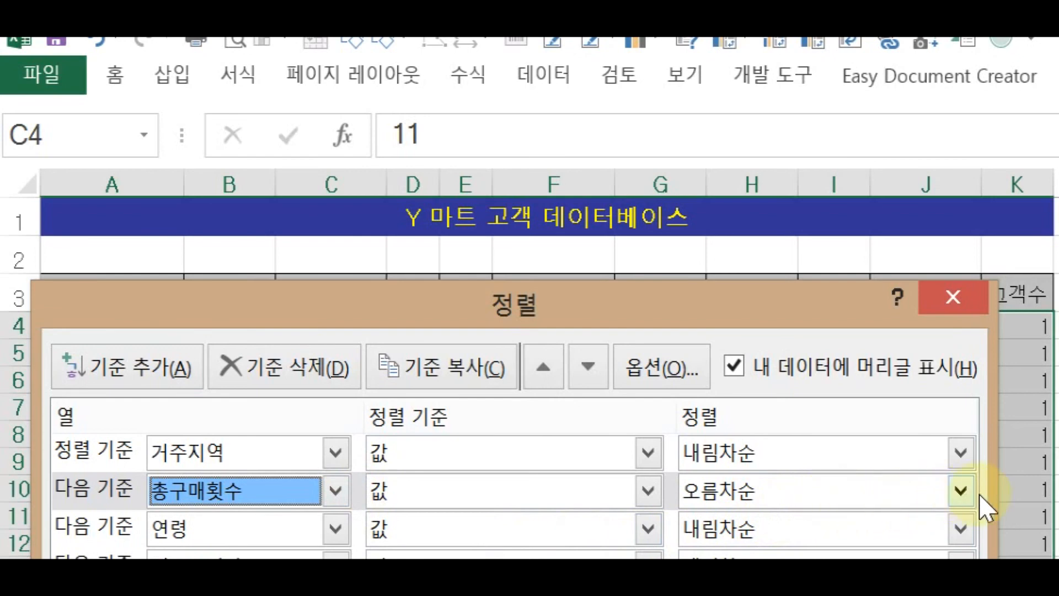
left_click(1027, 496)
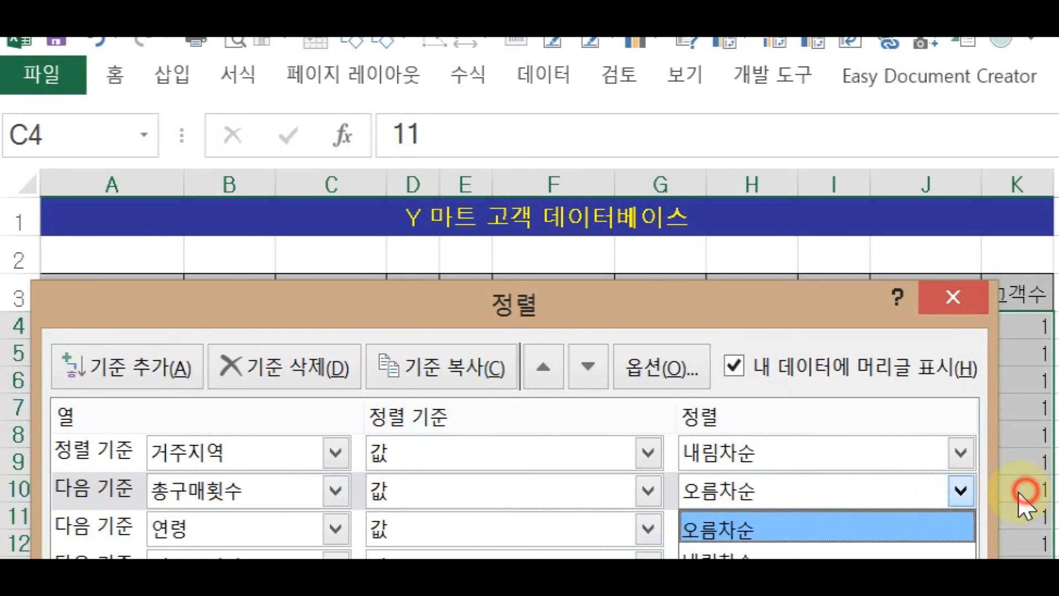
left_click(946, 555)
key("Return")
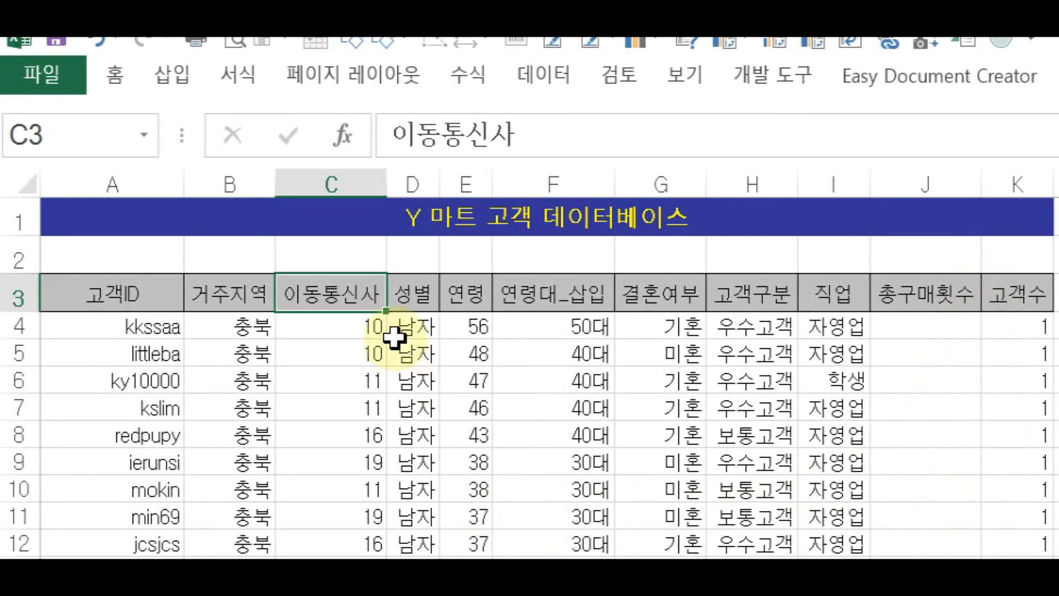
Step: Change the 총구매횟수 sort level to ascending order (오름차순) and apply the sort again
left_click(574, 79)
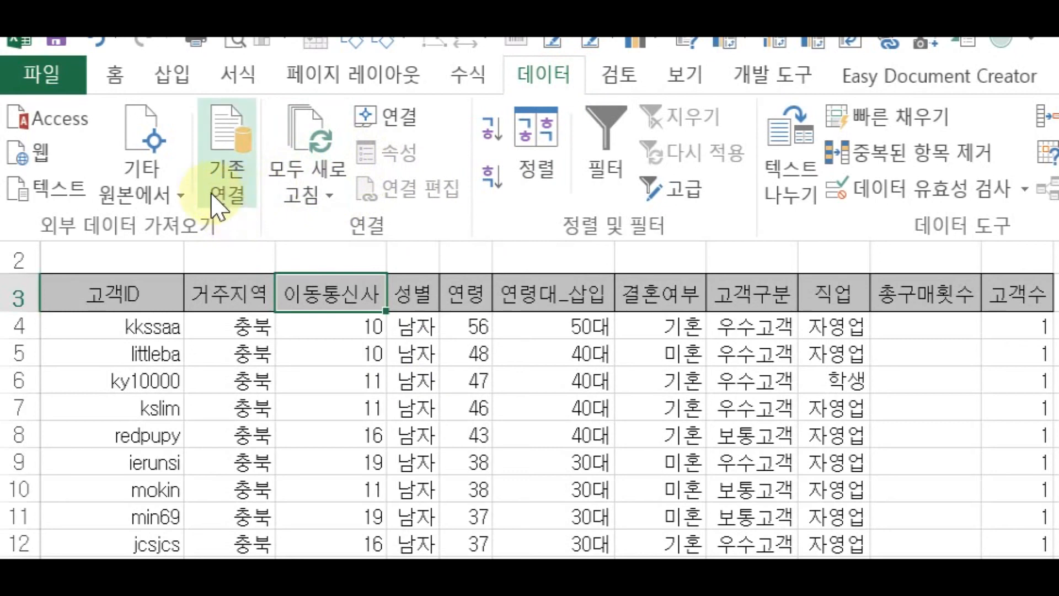
left_click(551, 161)
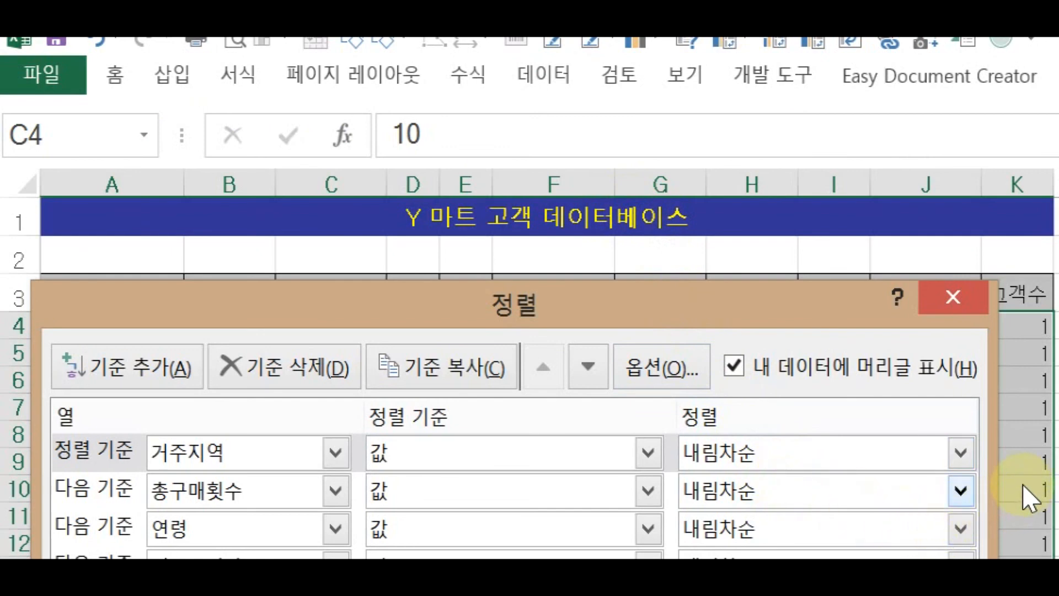
left_click(962, 491)
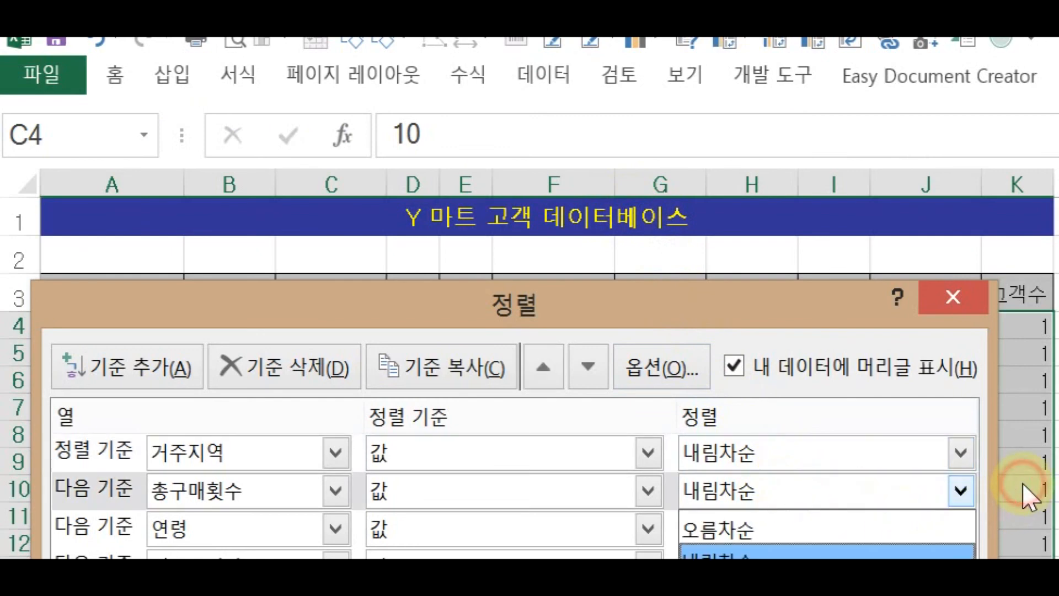
left_click(965, 528)
key("Return")
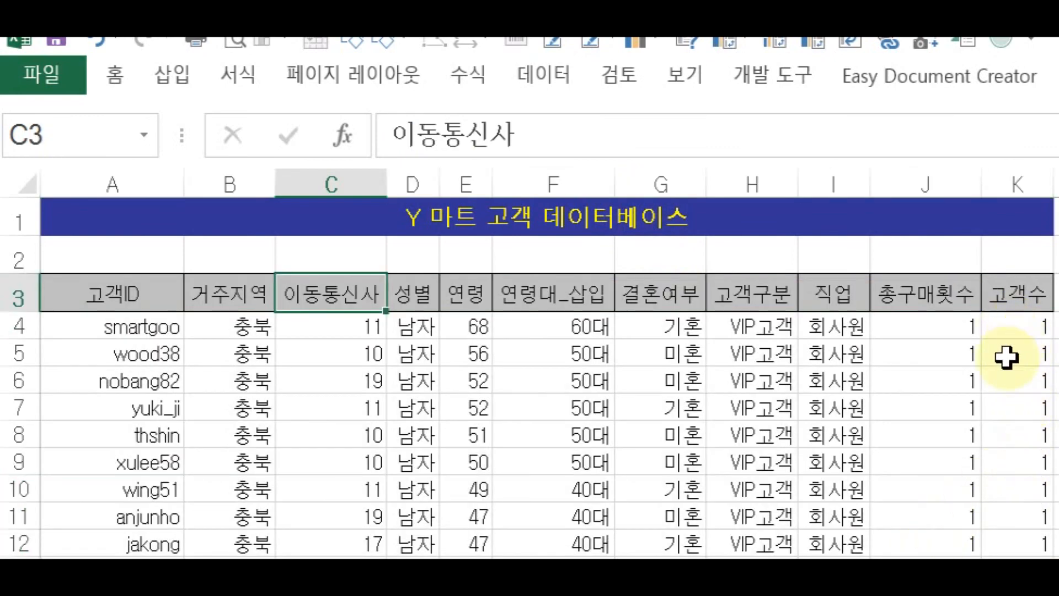
Step: Examine the sorted records throughout the list to see how 총구매횟수 and 연령 are ordered within each 거주지역
scroll(1008, 418, "down", 20)
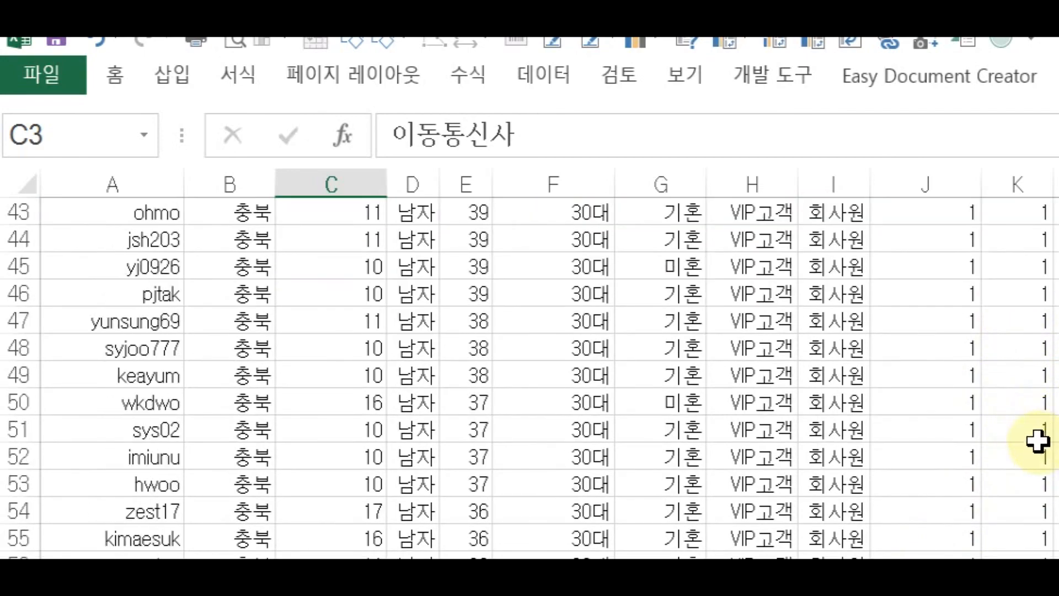
scroll(1025, 436, "down", 20)
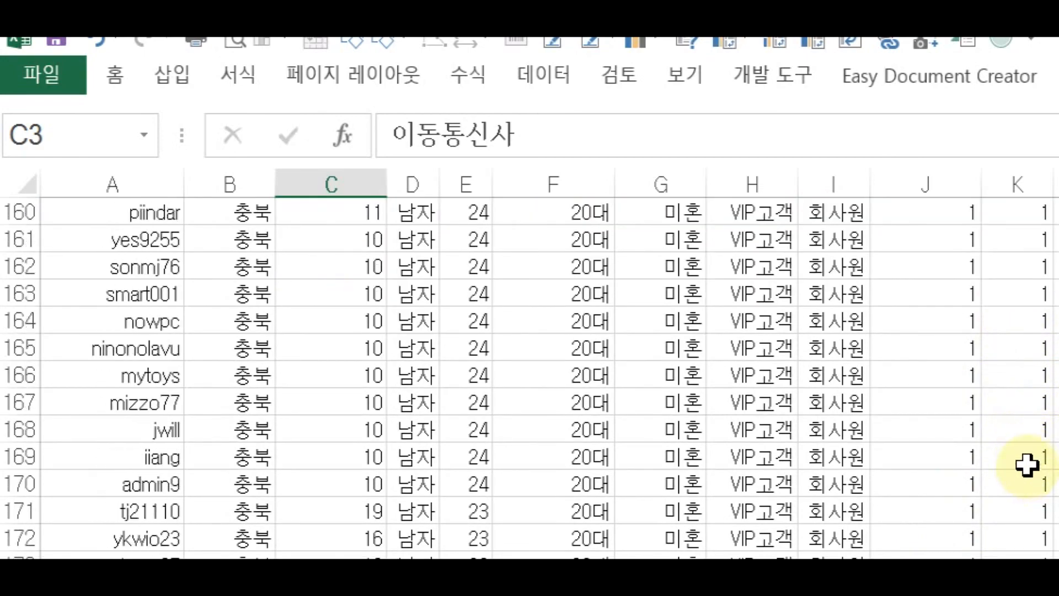
scroll(1025, 468, "up", 20)
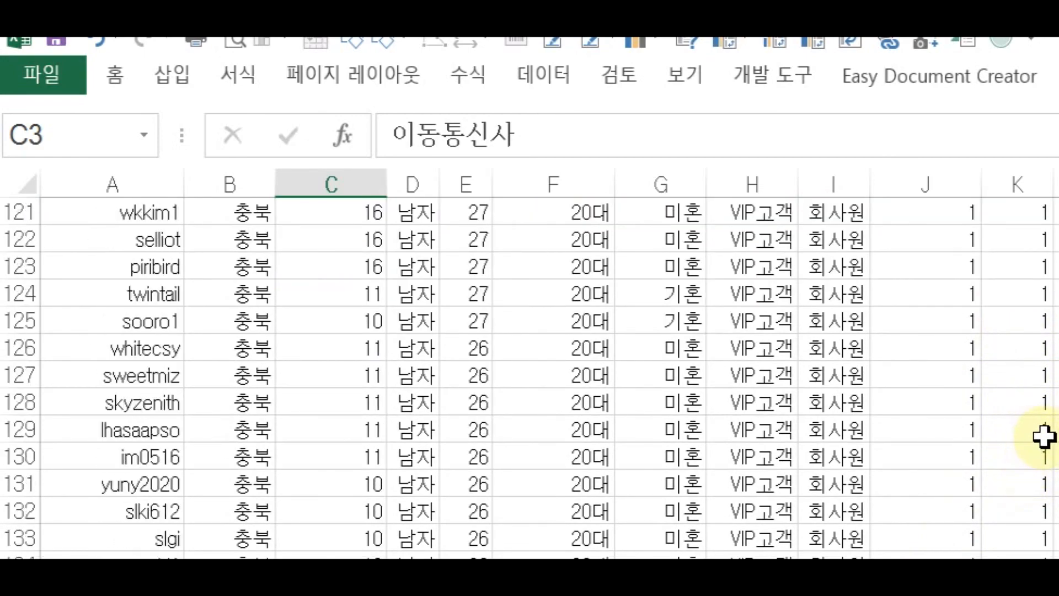
scroll(1044, 436, "up", 20)
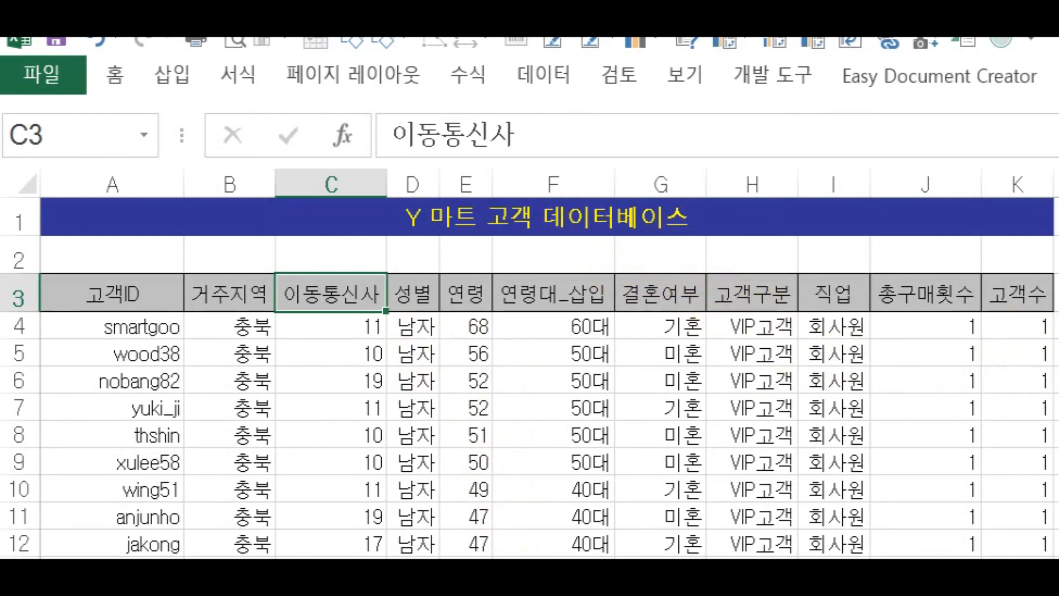
scroll(529, 377, "down", 20)
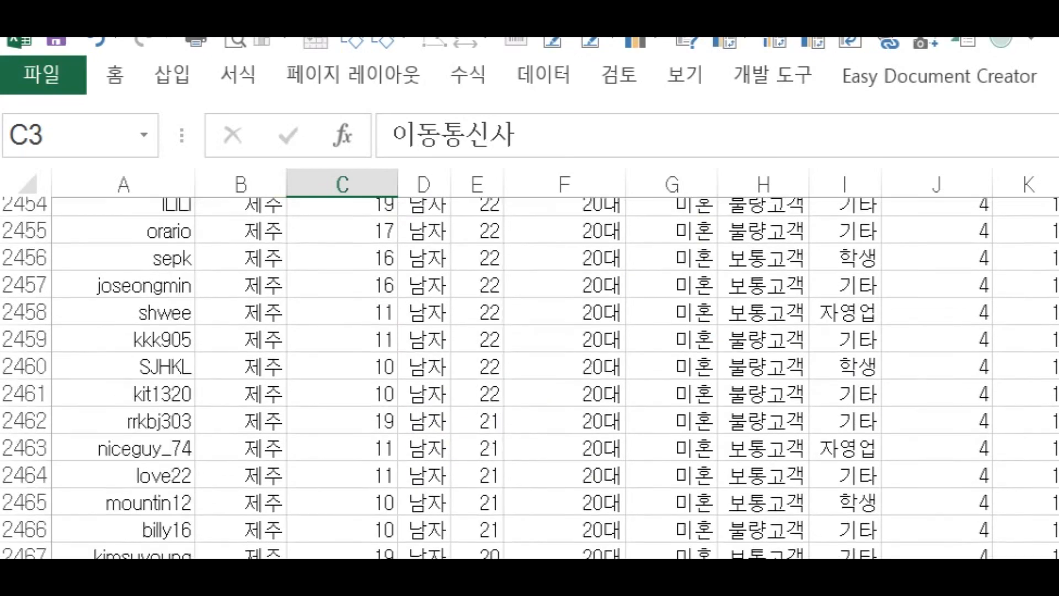
scroll(529, 377, "down", 20)
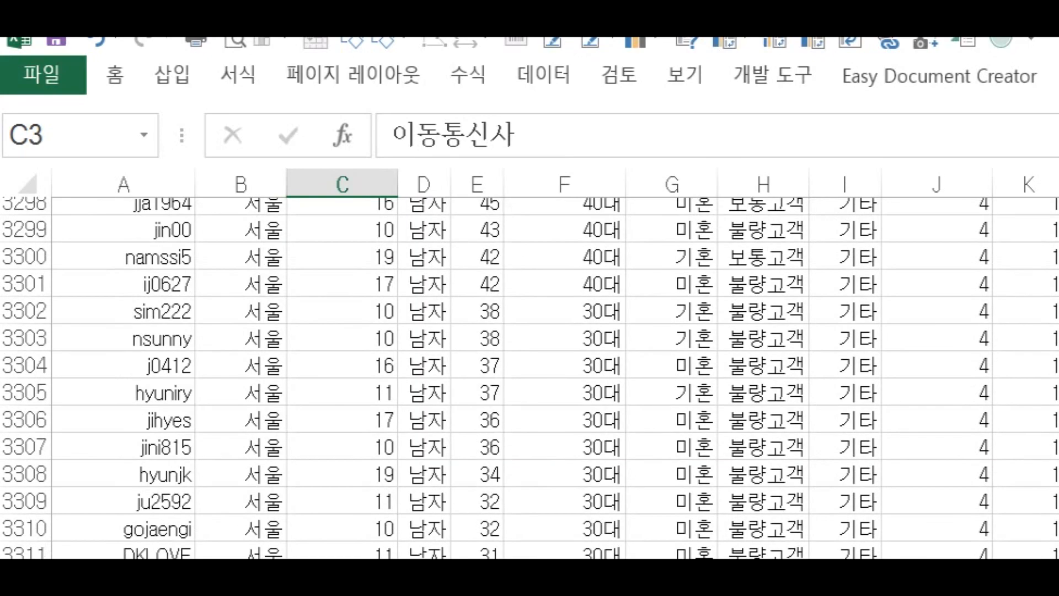
scroll(530, 377, "down", 4)
scroll(529, 377, "up", 20)
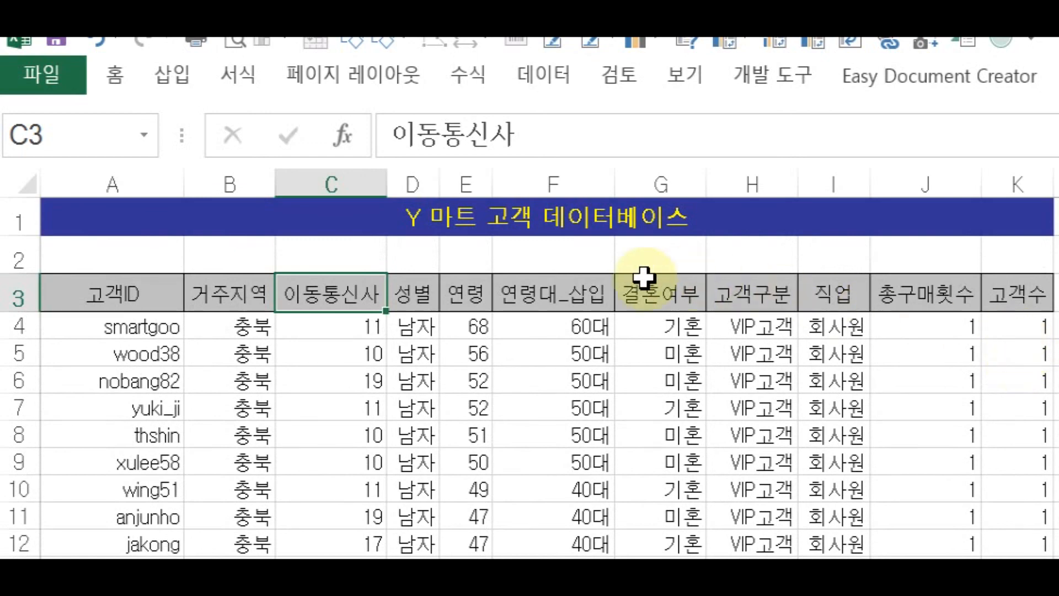
Step: Set the 총구매횟수 sort level to descending and the 거주지역 level to ascending, apply the sort and look through the reordered records
left_click(580, 77)
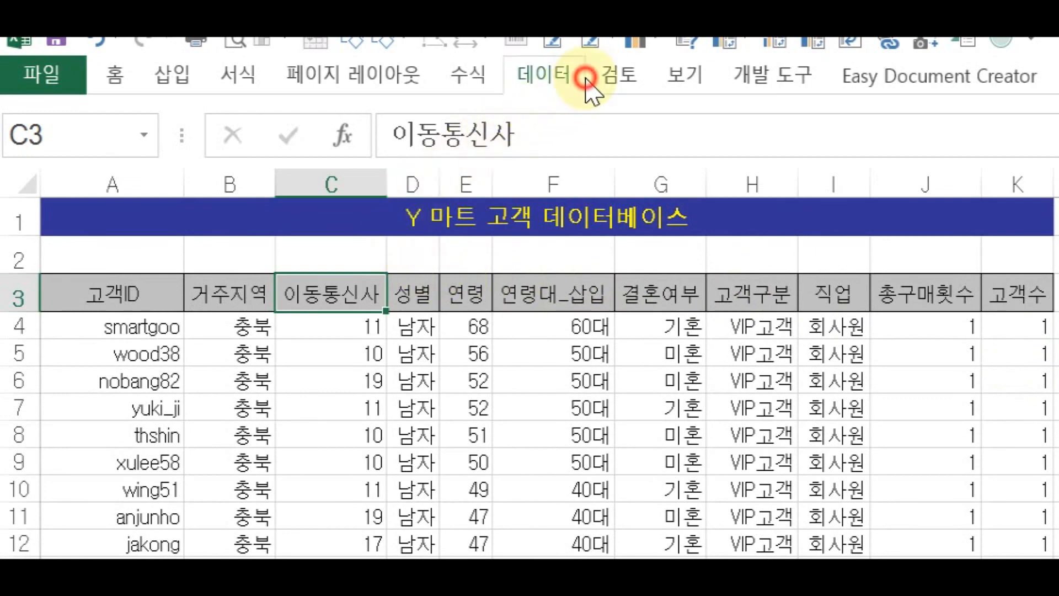
left_click(571, 167)
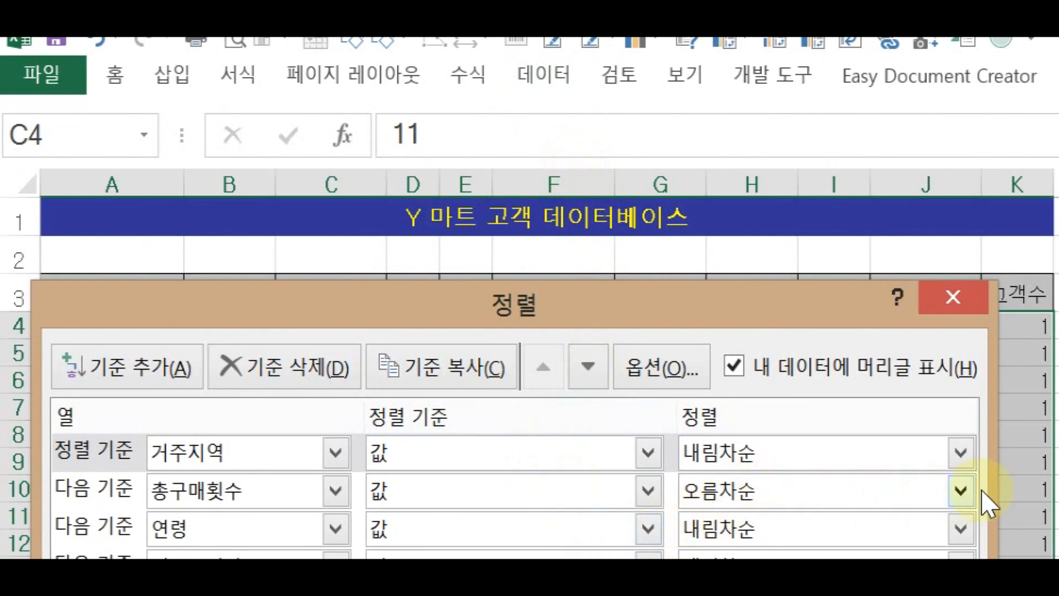
left_click(961, 490)
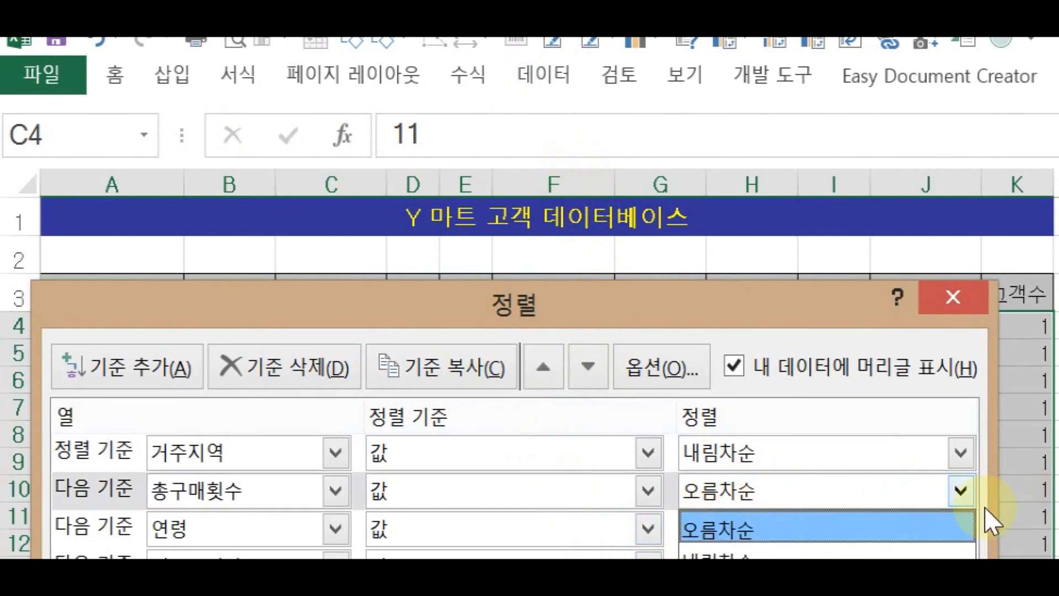
left_click(935, 553)
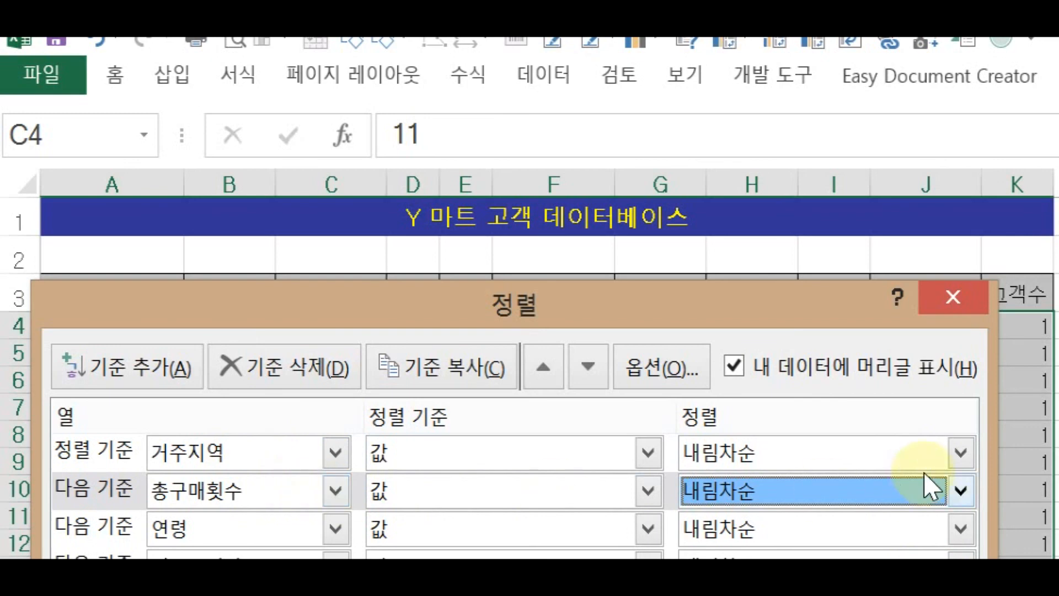
left_click(961, 453)
left_click(939, 489)
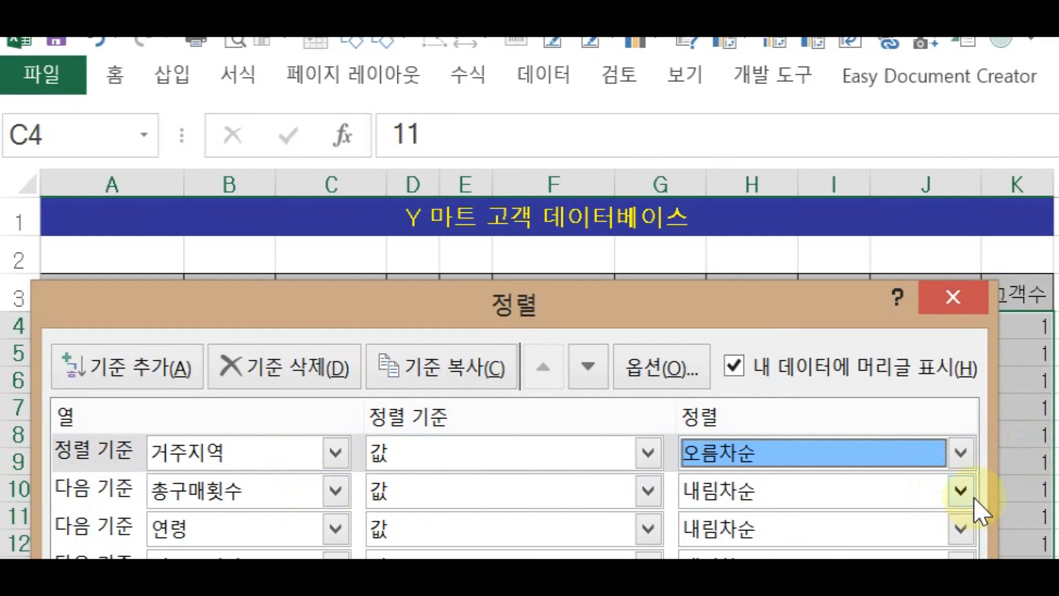
key("Return")
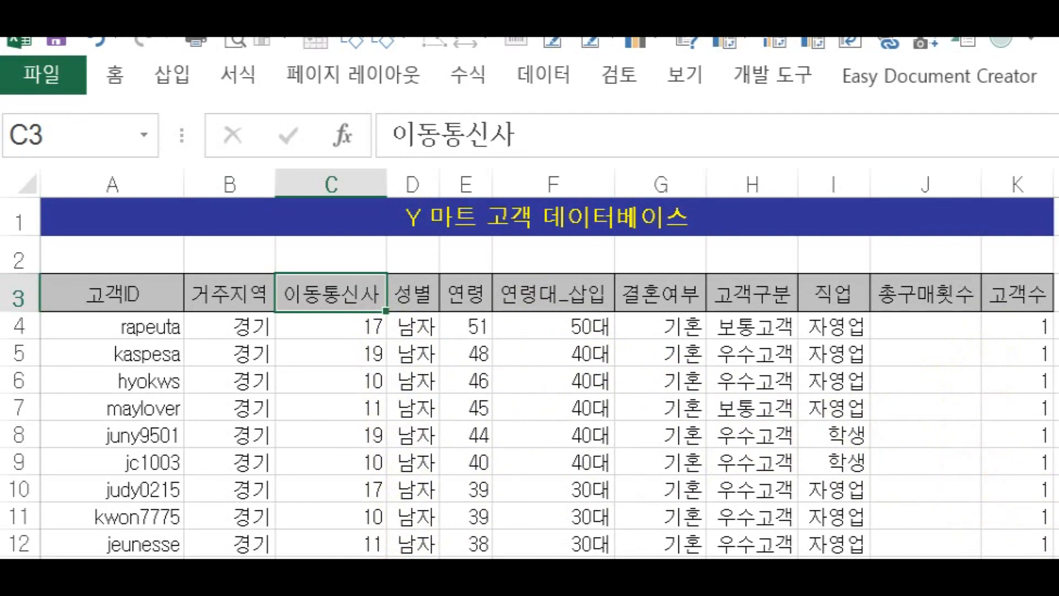
scroll(529, 377, "down", 20)
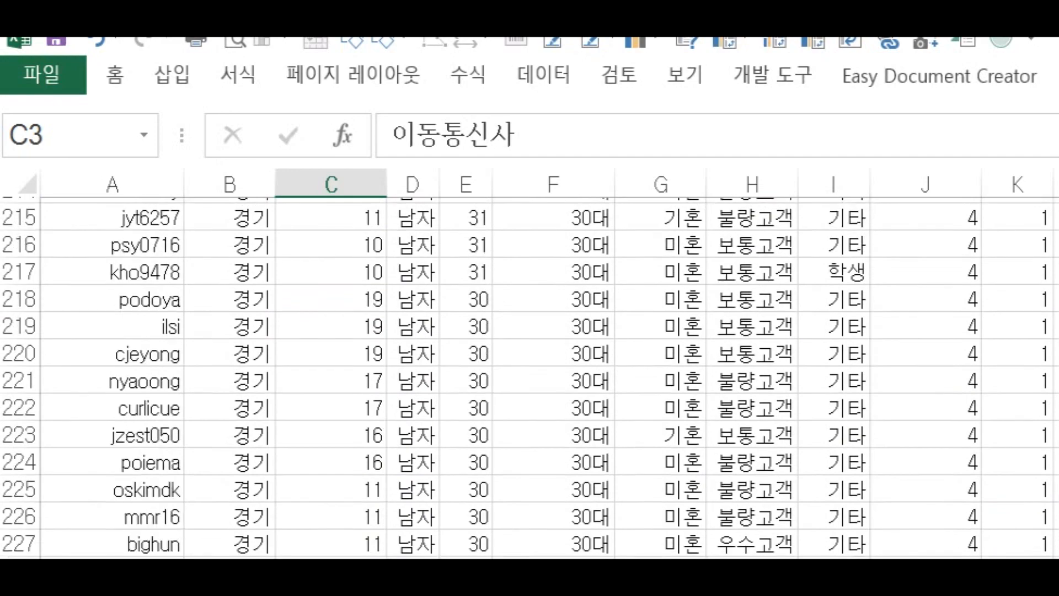
Step: Look through the sorted 경기 records and inspect the 총구매횟수 cells of the first customers
scroll(529, 377, "down", 20)
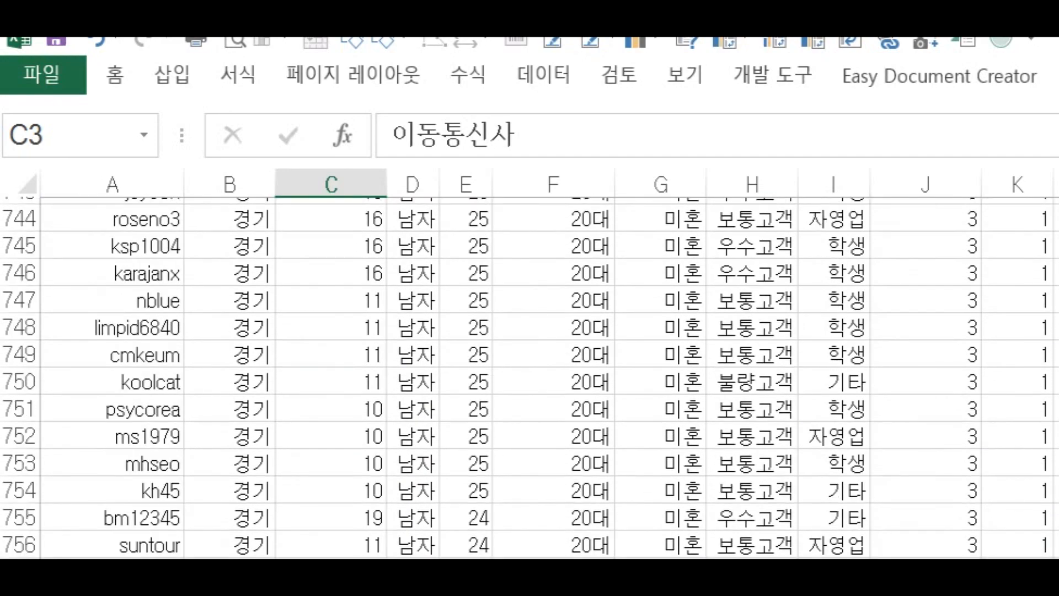
scroll(529, 377, "down", 20)
scroll(530, 377, "up", 20)
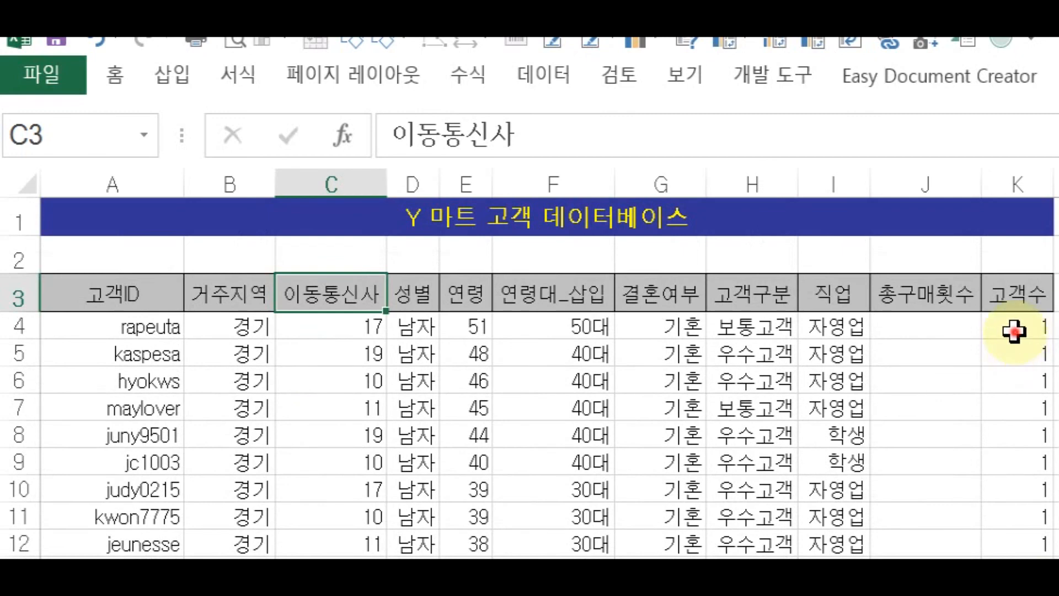
left_click(924, 326)
key("Down")
key("Down")
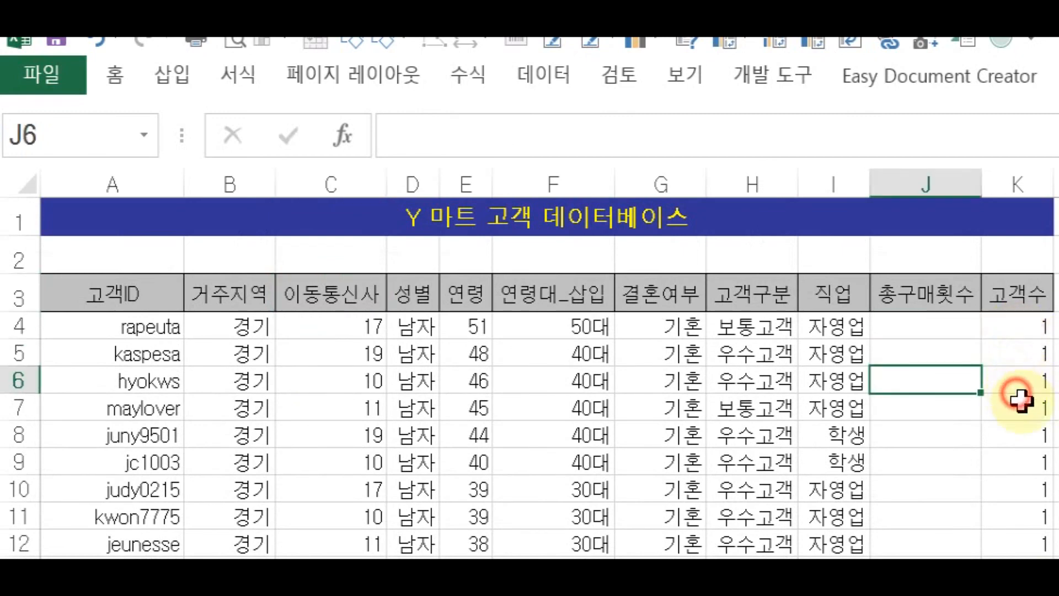
key("ctrl+v")
key("Down")
key("Down")
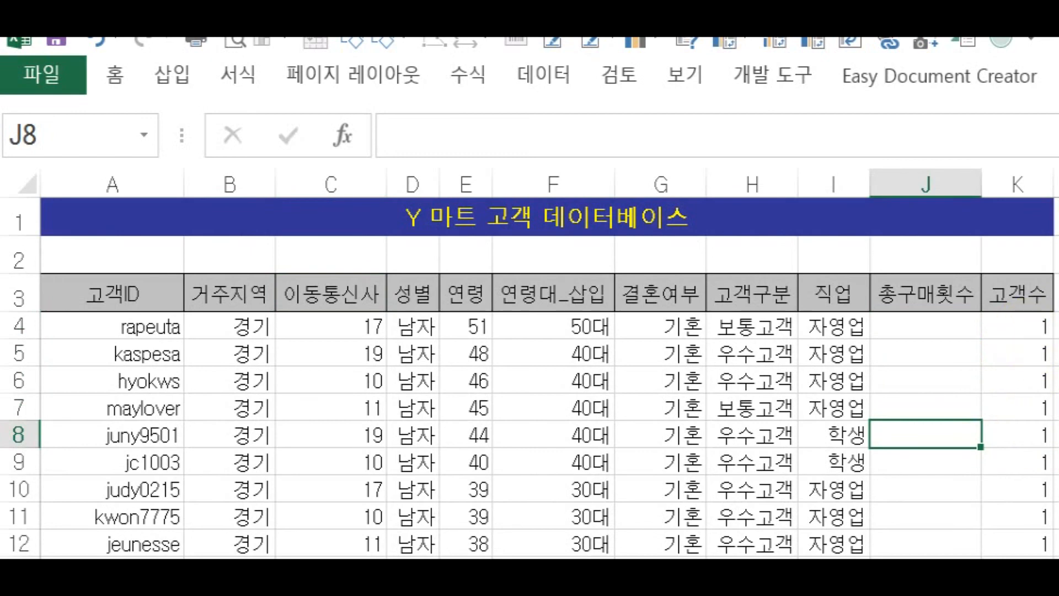
left_click_drag(937, 327, 938, 593)
left_click(1056, 461)
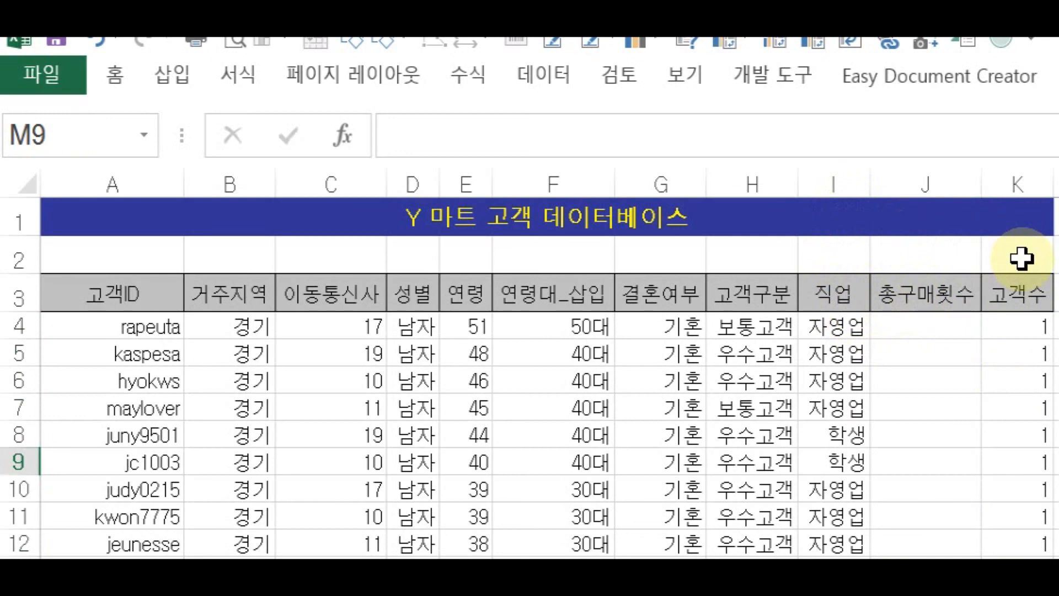
Step: Examine the 이동통신사 values row by row from C4 to C10 and look over the records just below
left_click(374, 333)
left_click(384, 357)
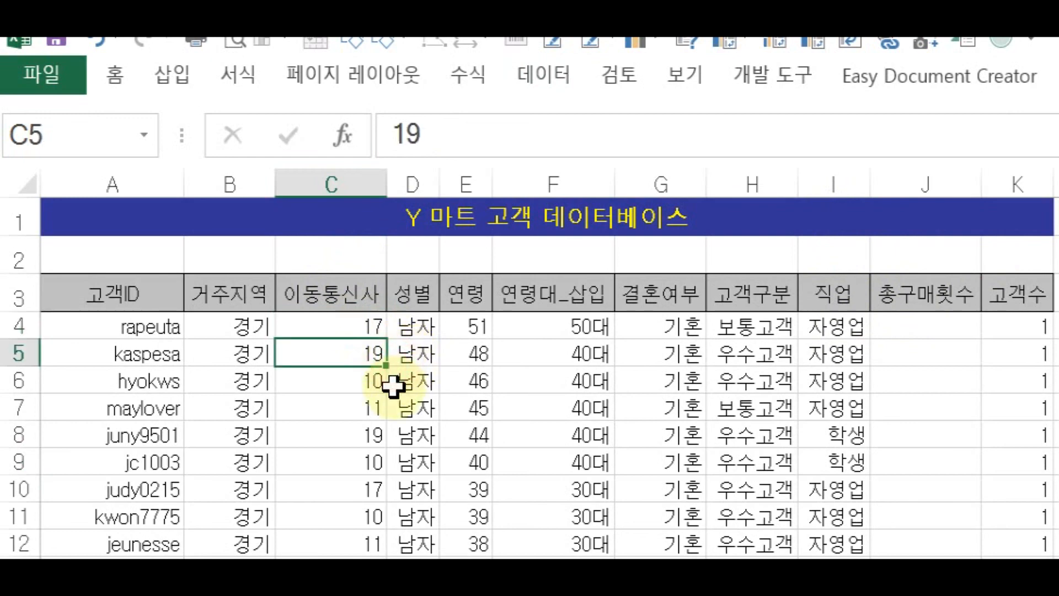
left_click(390, 386)
left_click(390, 411)
left_click(390, 438)
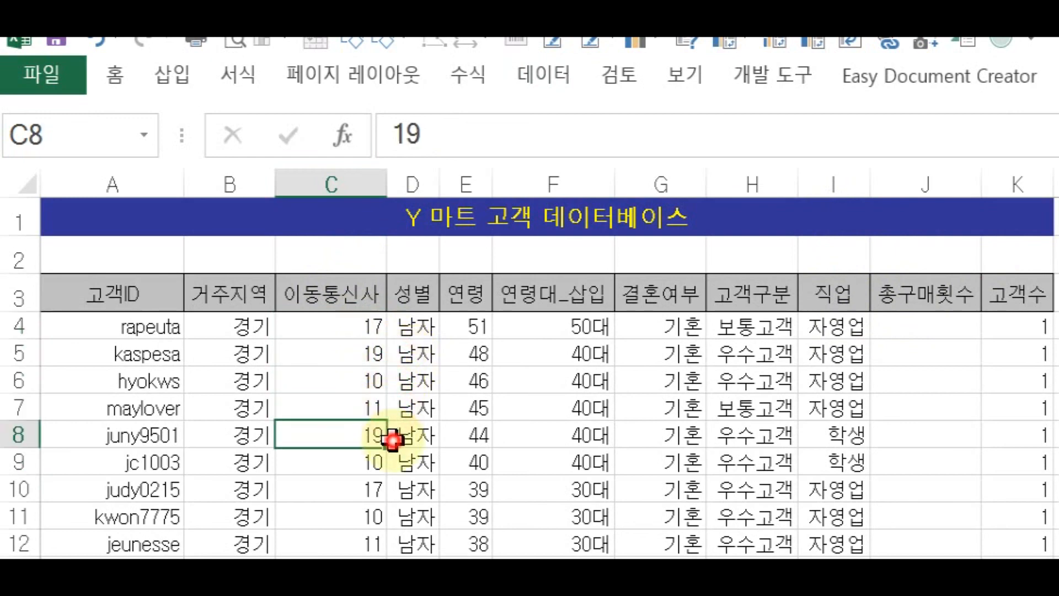
left_click(389, 465)
left_click(389, 490)
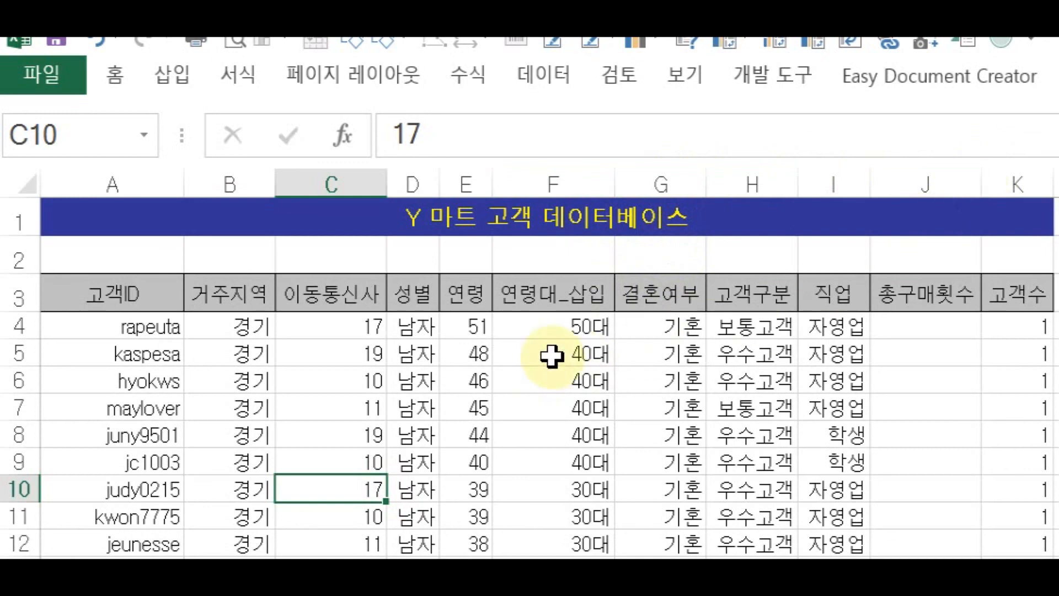
scroll(572, 390, "down", 3)
scroll(557, 380, "down", 4)
scroll(562, 397, "up", 7)
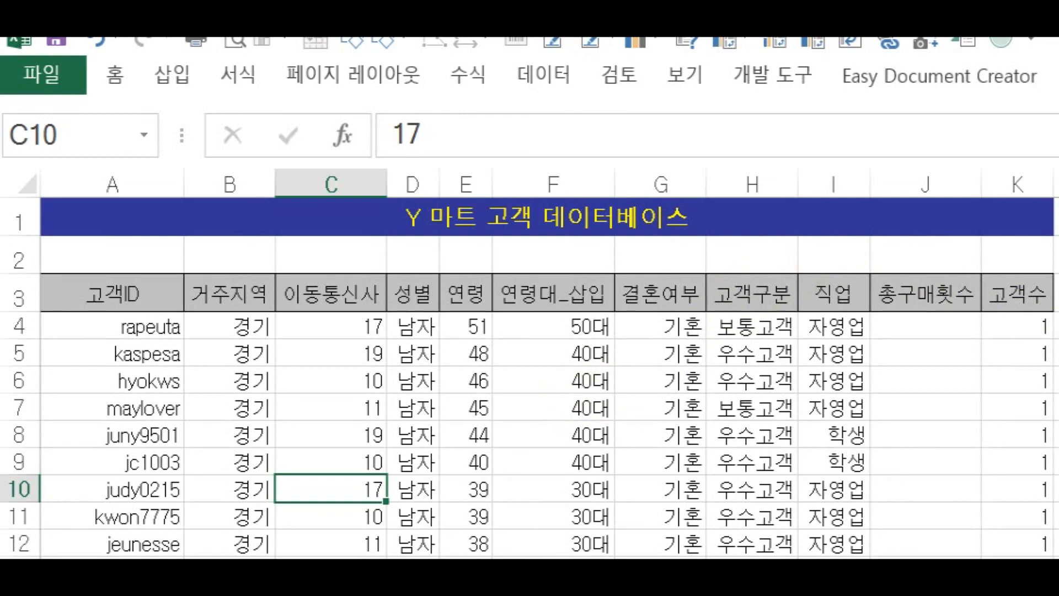
Step: Open the custom sort settings for the customer list and change the sort direction to 왼쪽에서 오른쪽 (left to right)
left_click(593, 77)
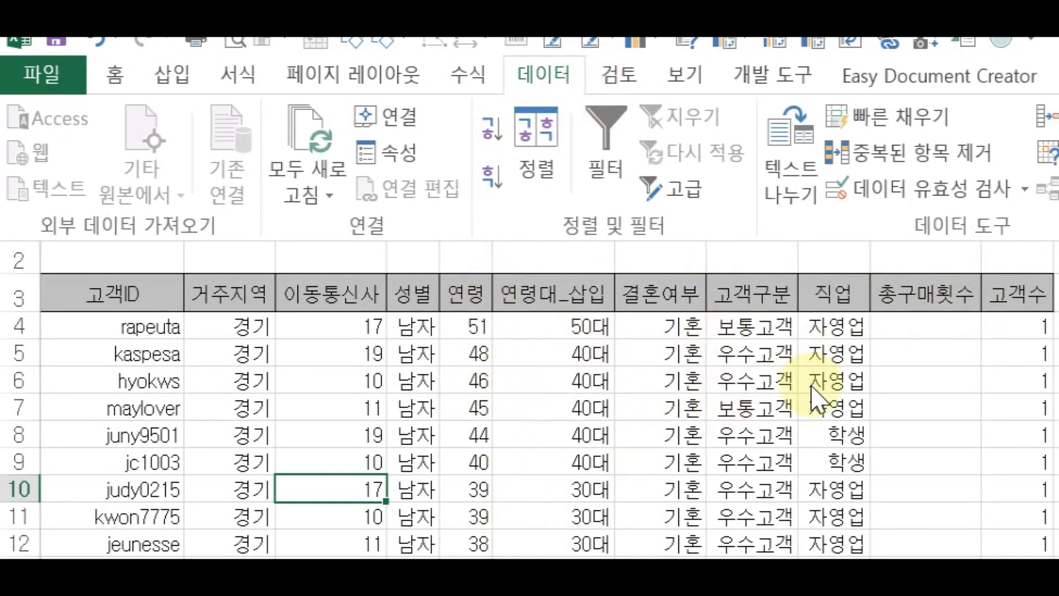
left_click(529, 160)
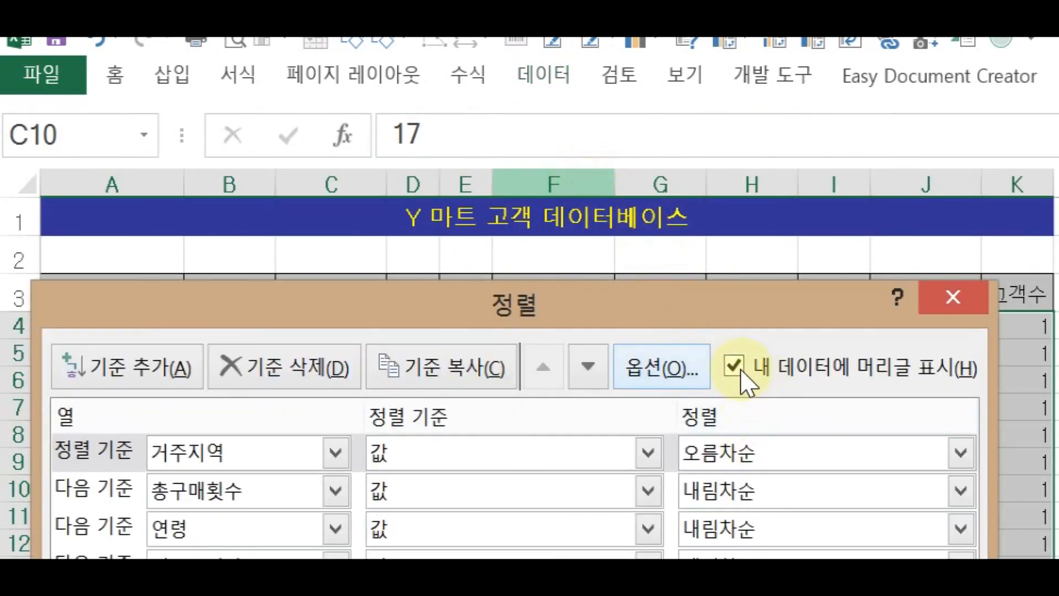
key("alt+o")
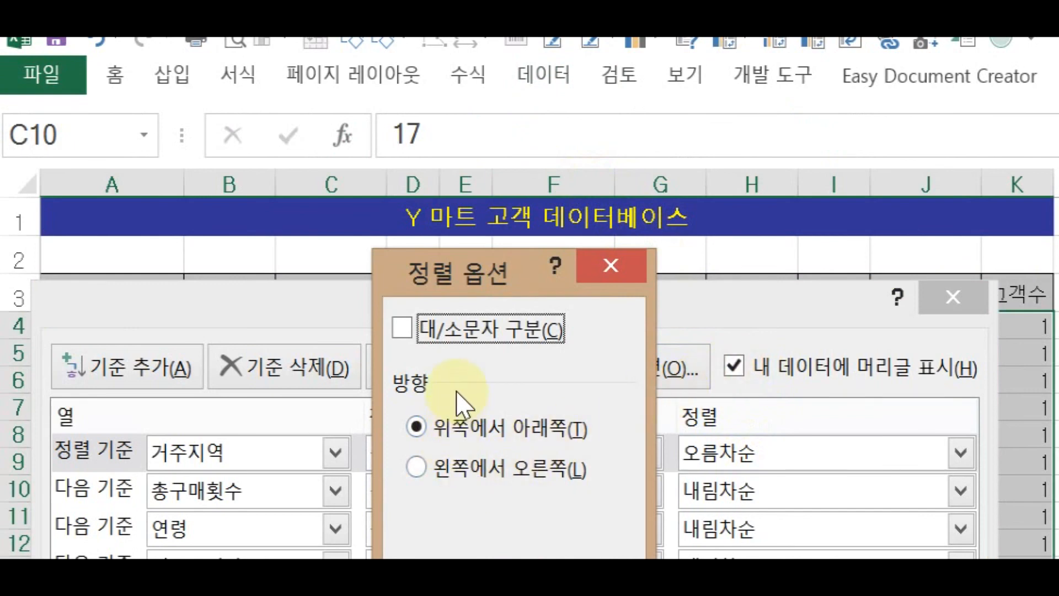
left_click(446, 470)
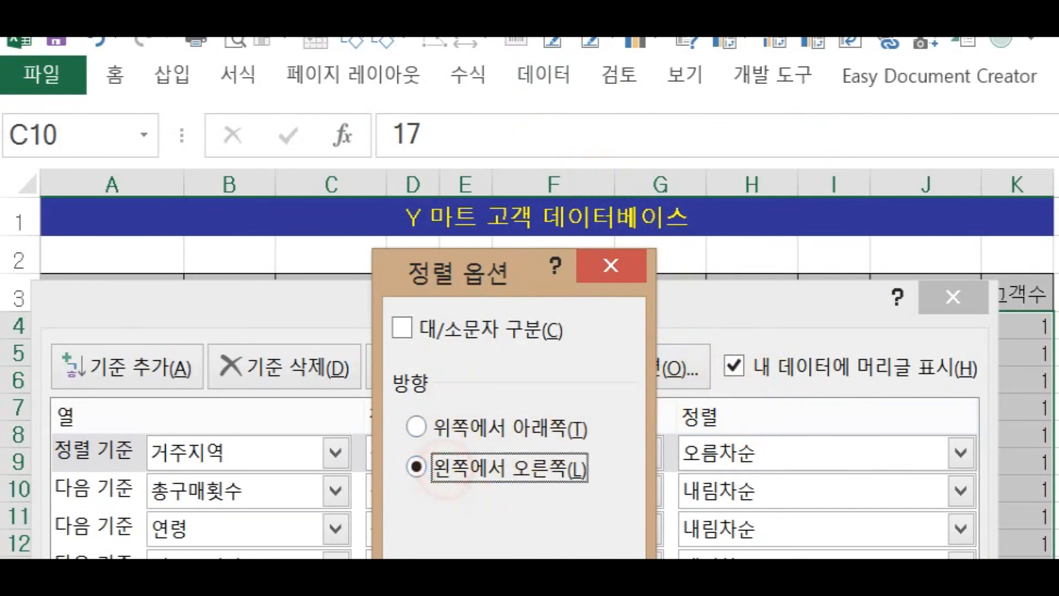
key("Return")
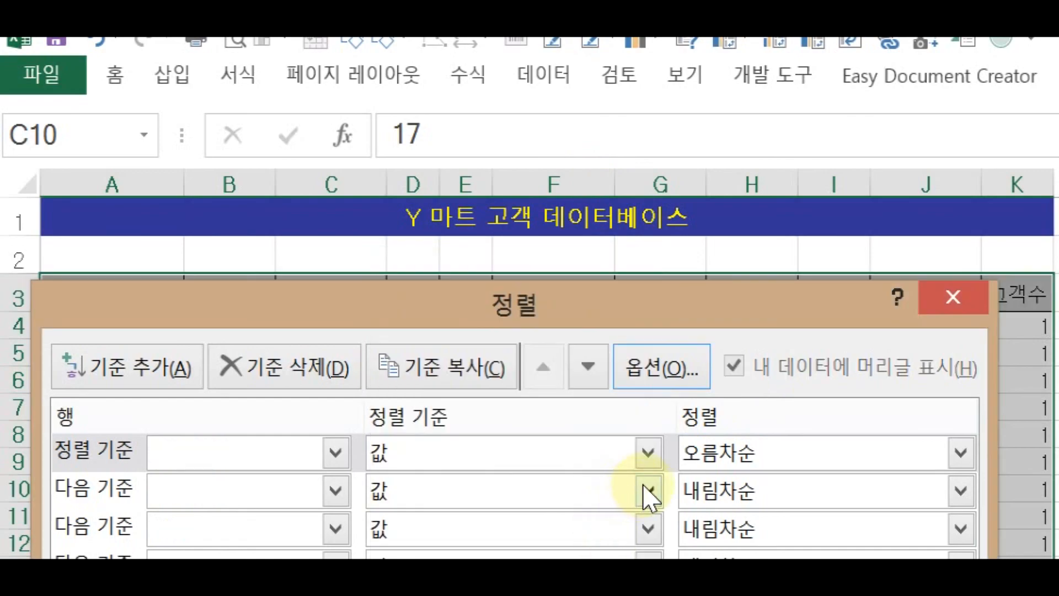